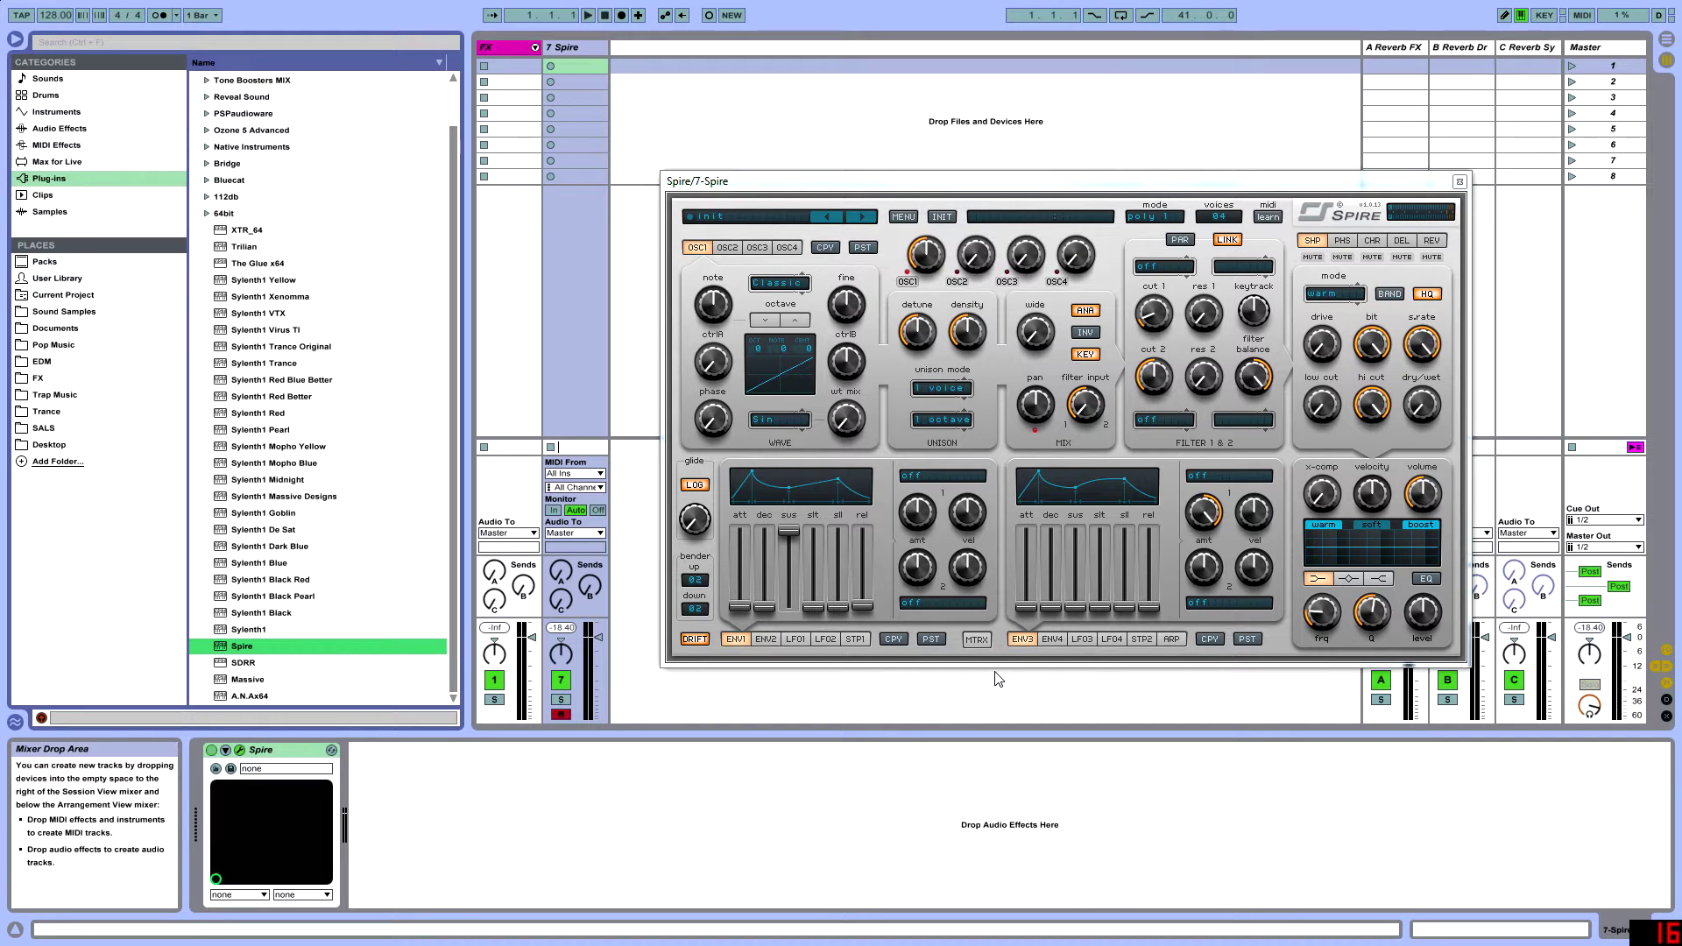
# Start playback and lower envelope 1's sustain to 0 in the Spire synth.
pyautogui.press('space')
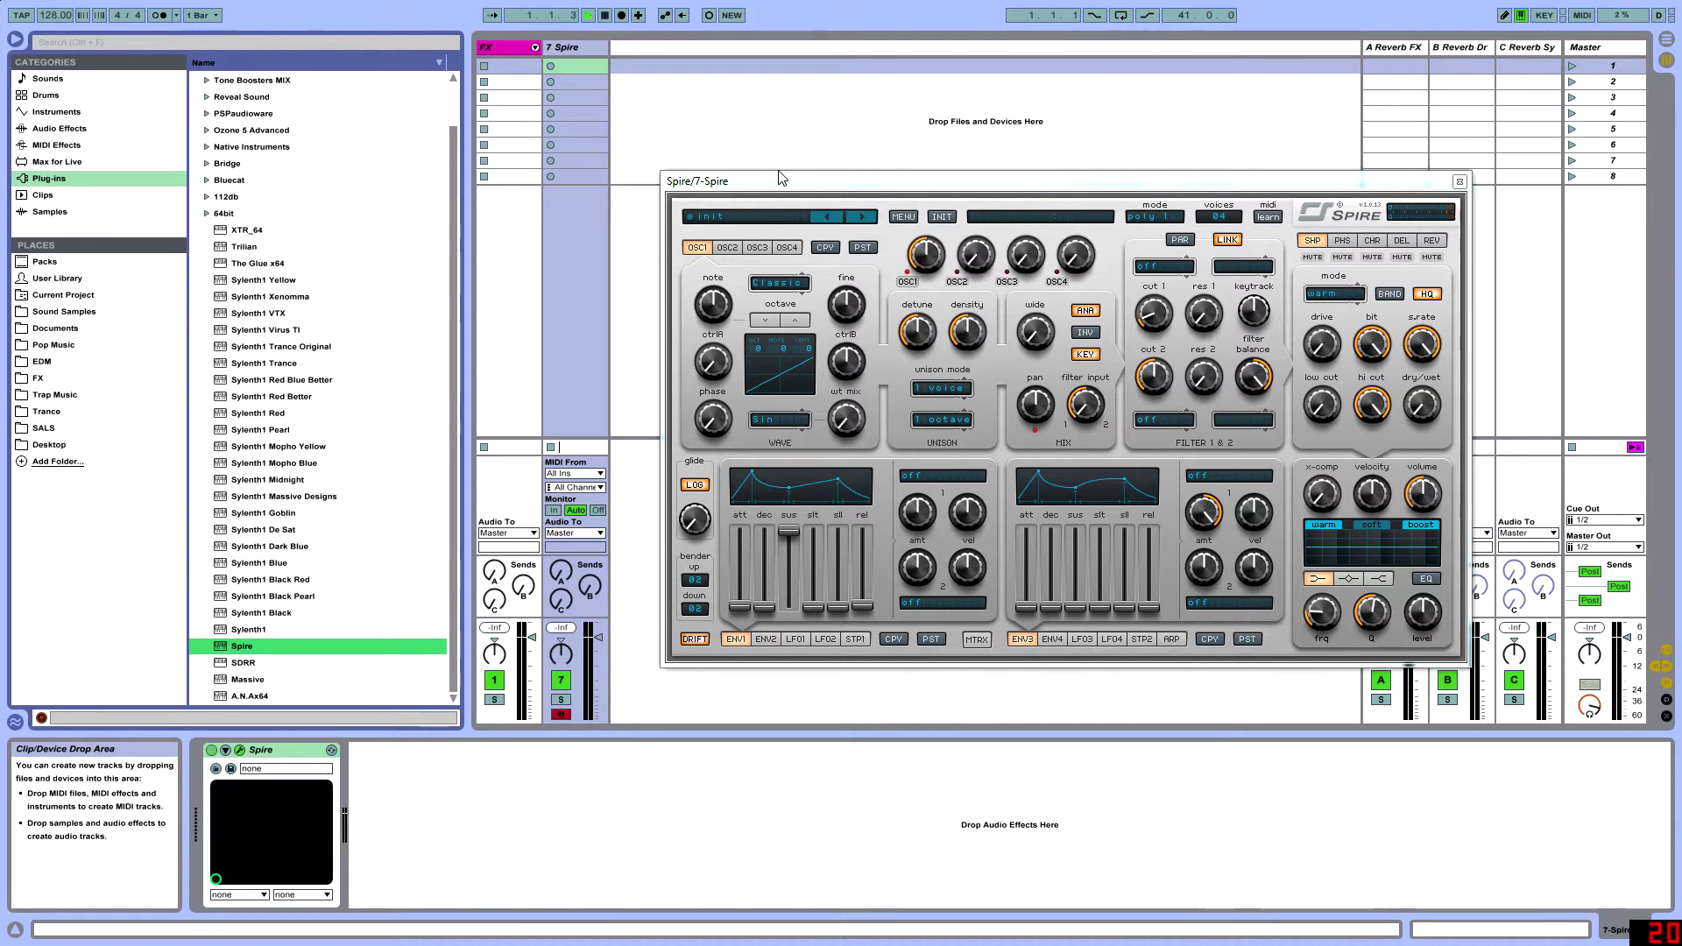
pyautogui.moveTo(807, 186); pyautogui.dragTo(742, 169)
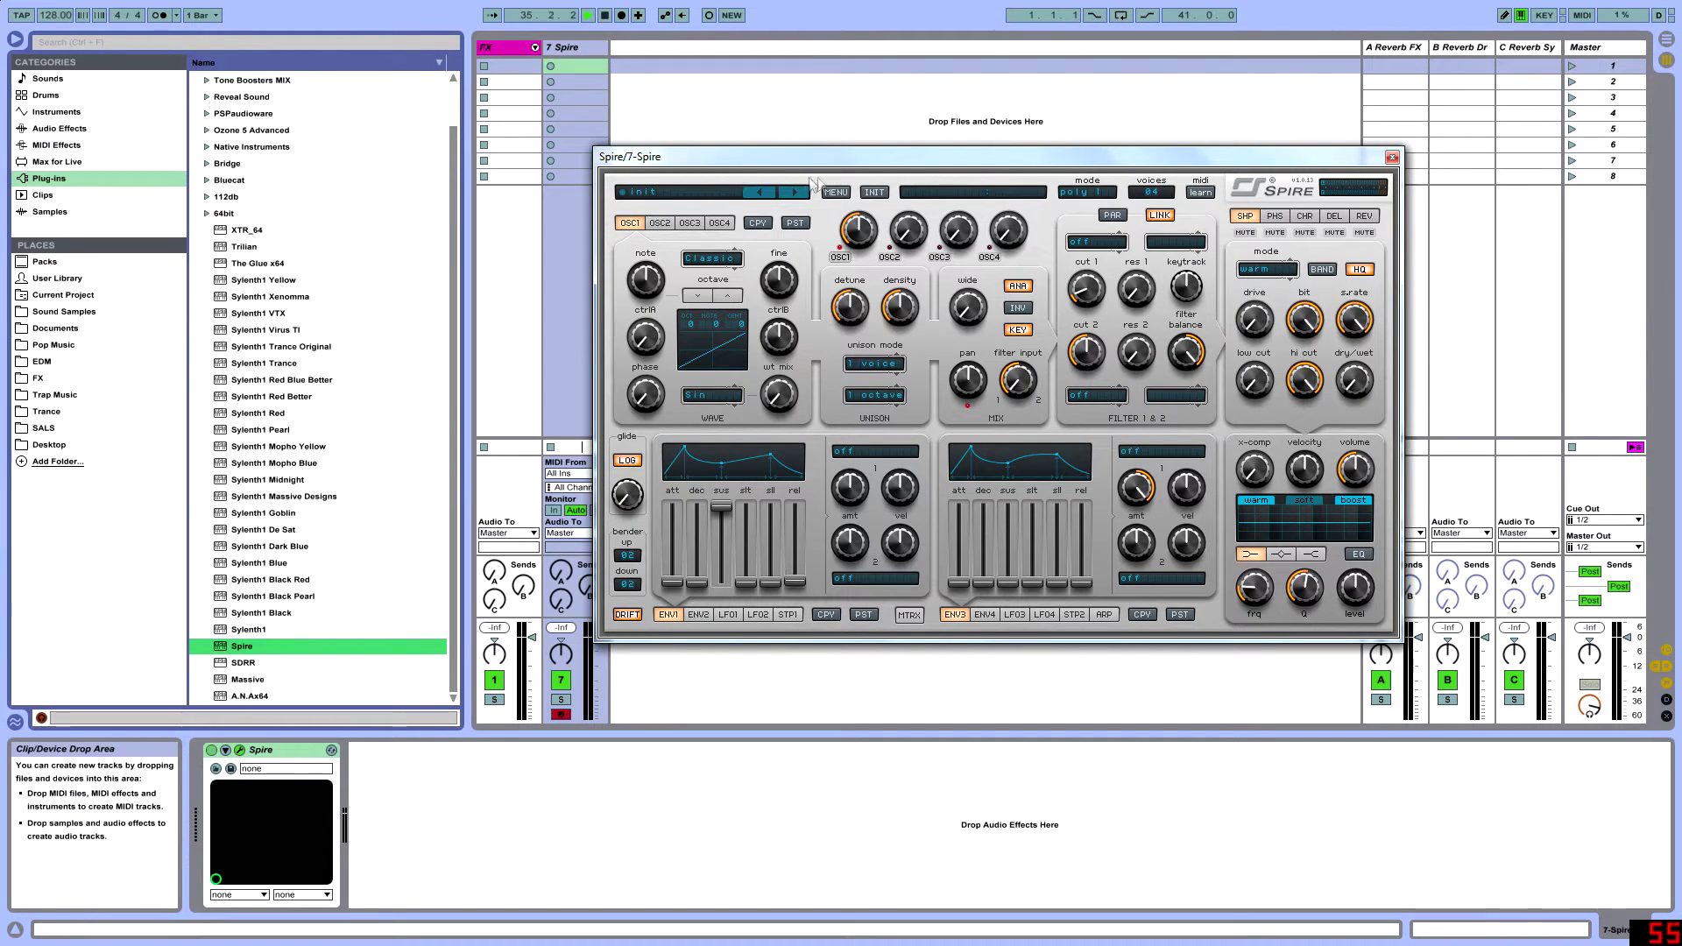
pyautogui.moveTo(777, 157); pyautogui.dragTo(822, 224)
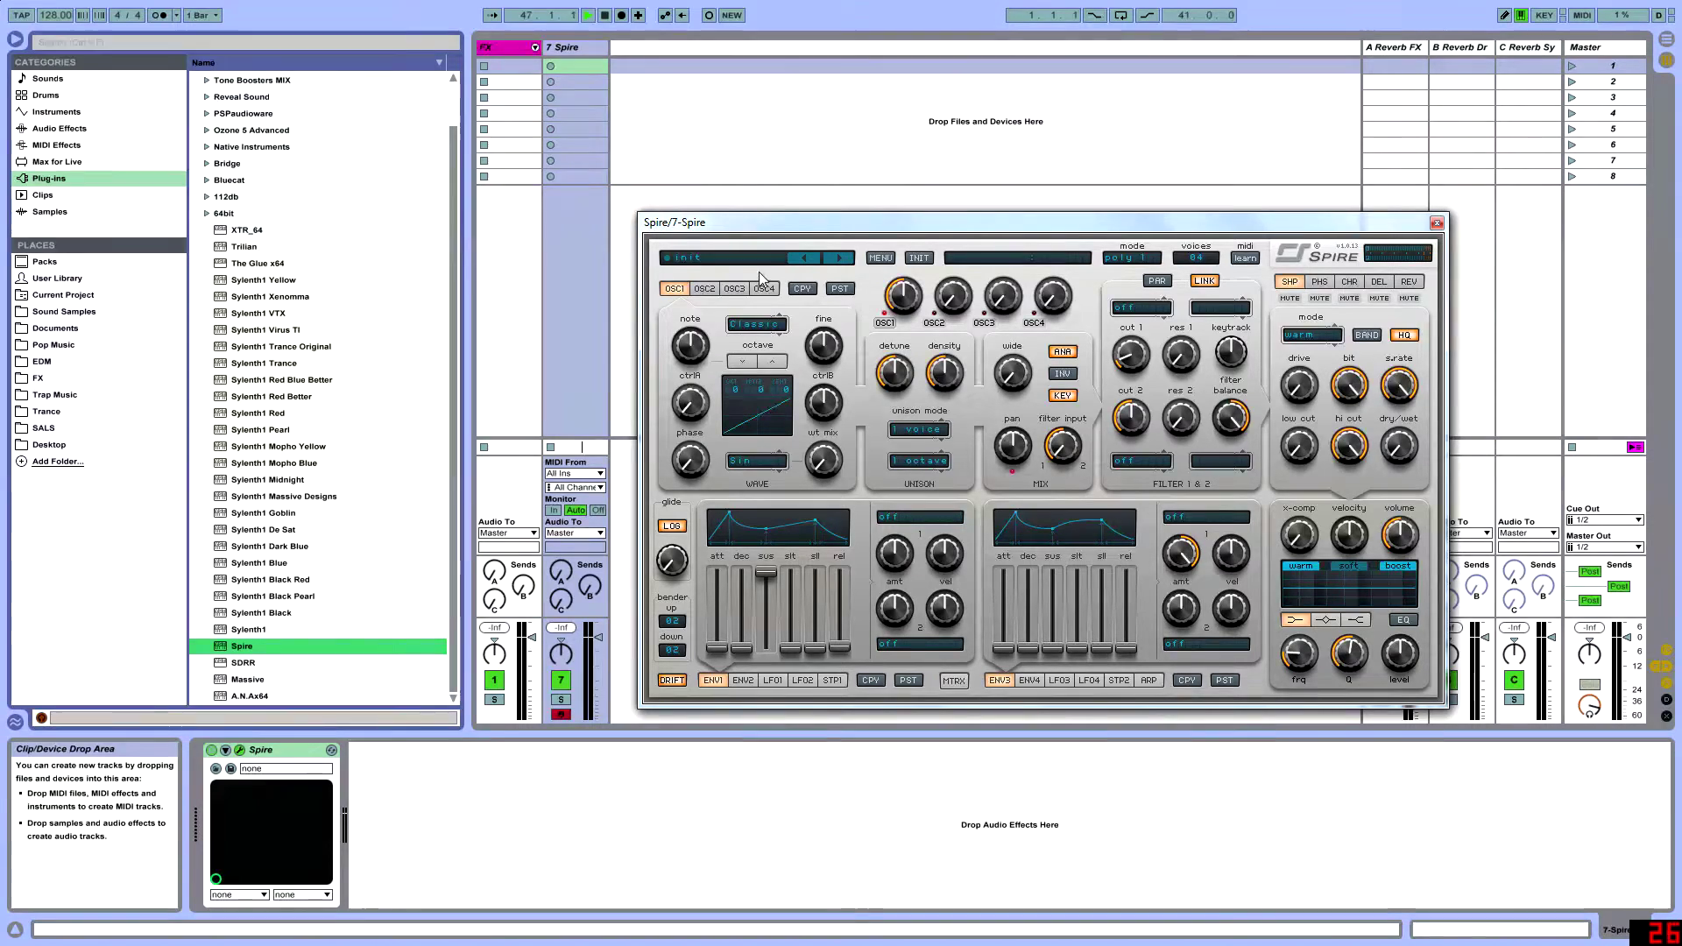
pyautogui.moveTo(758, 230); pyautogui.dragTo(787, 166)
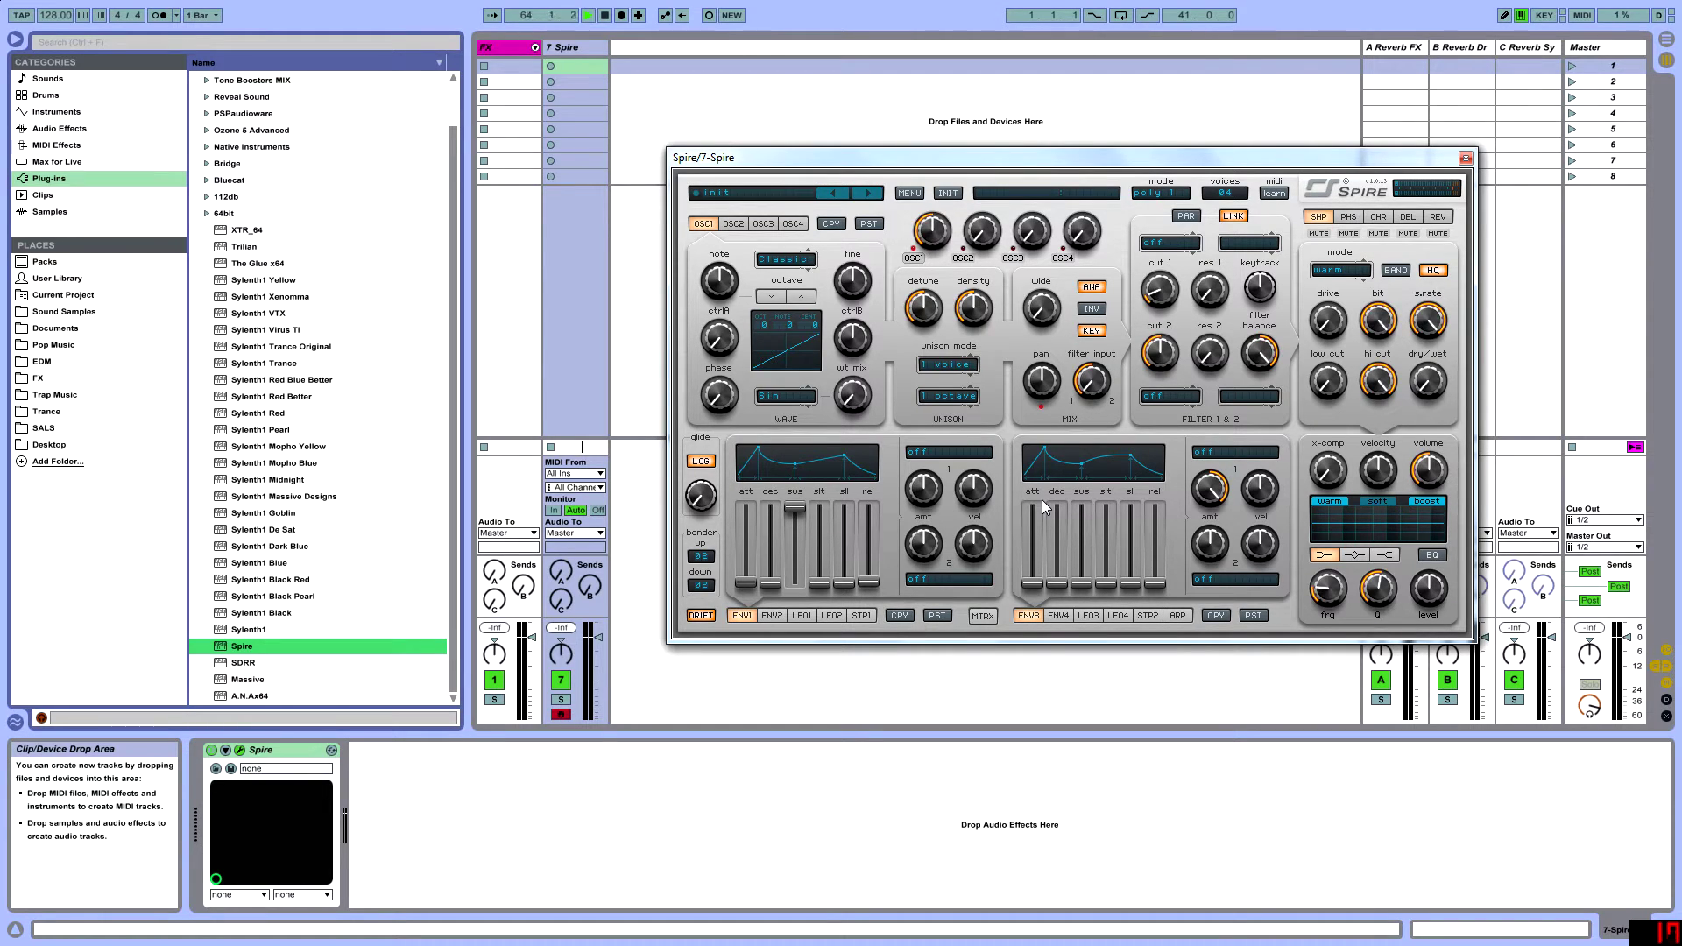
pyautogui.moveTo(794, 508); pyautogui.dragTo(774, 639)
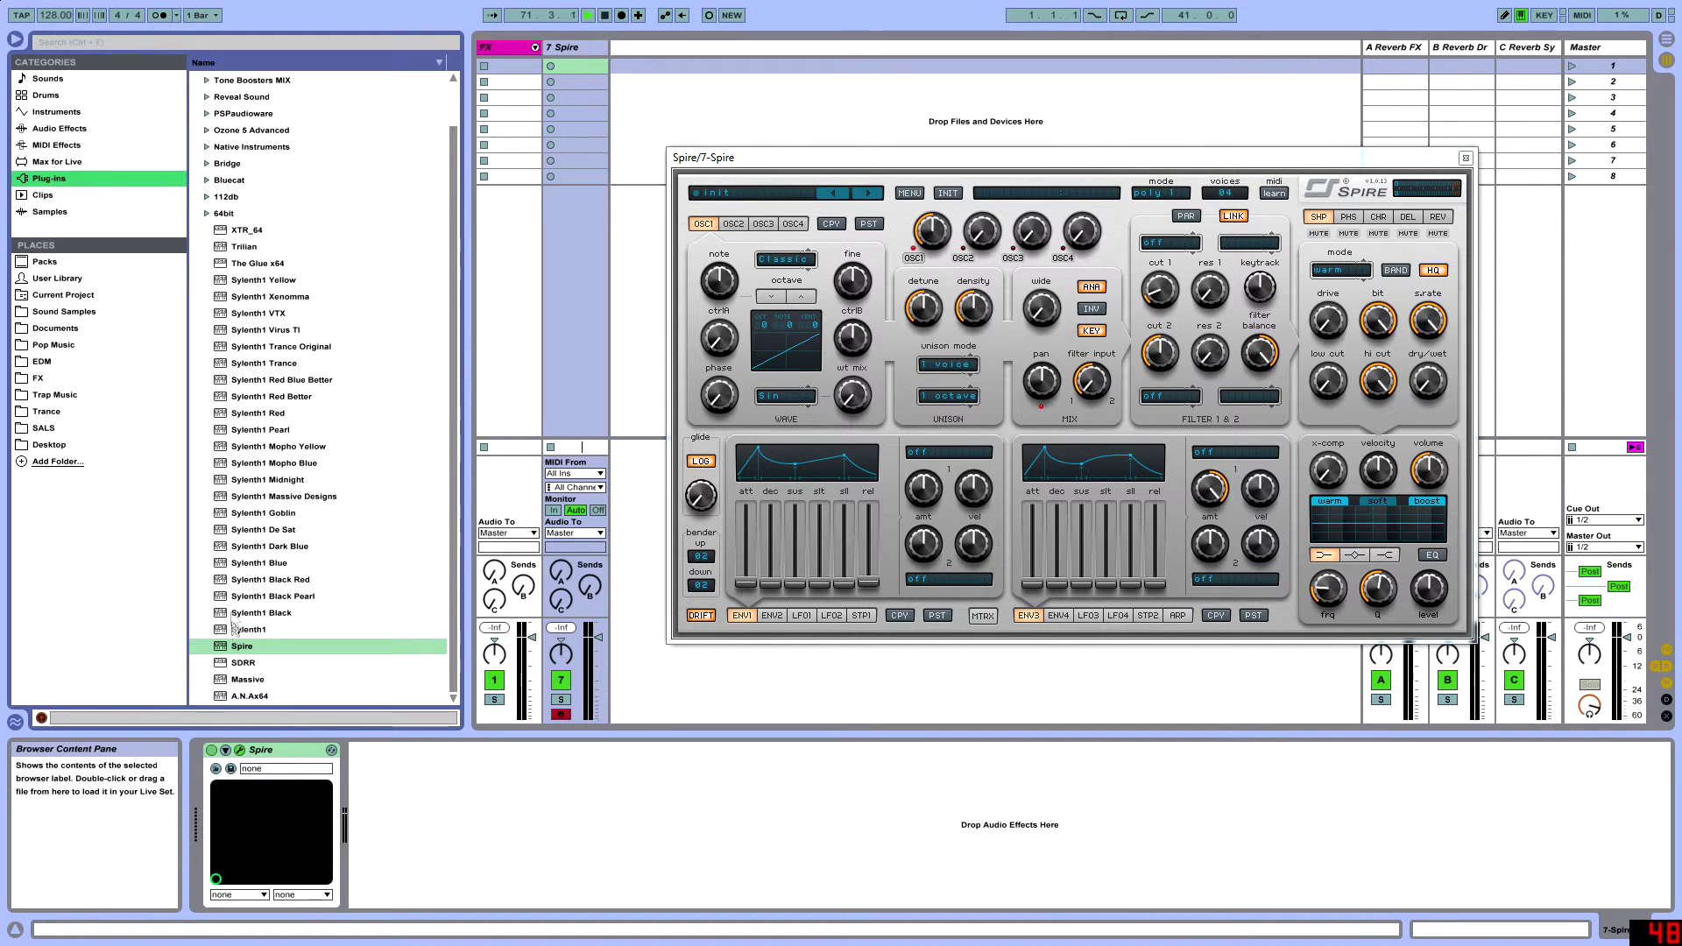
# Load Massive on a new track and shape its fourth envelope with the decay level at zero and a shorter decay.
pyautogui.doubleClick(248, 679)
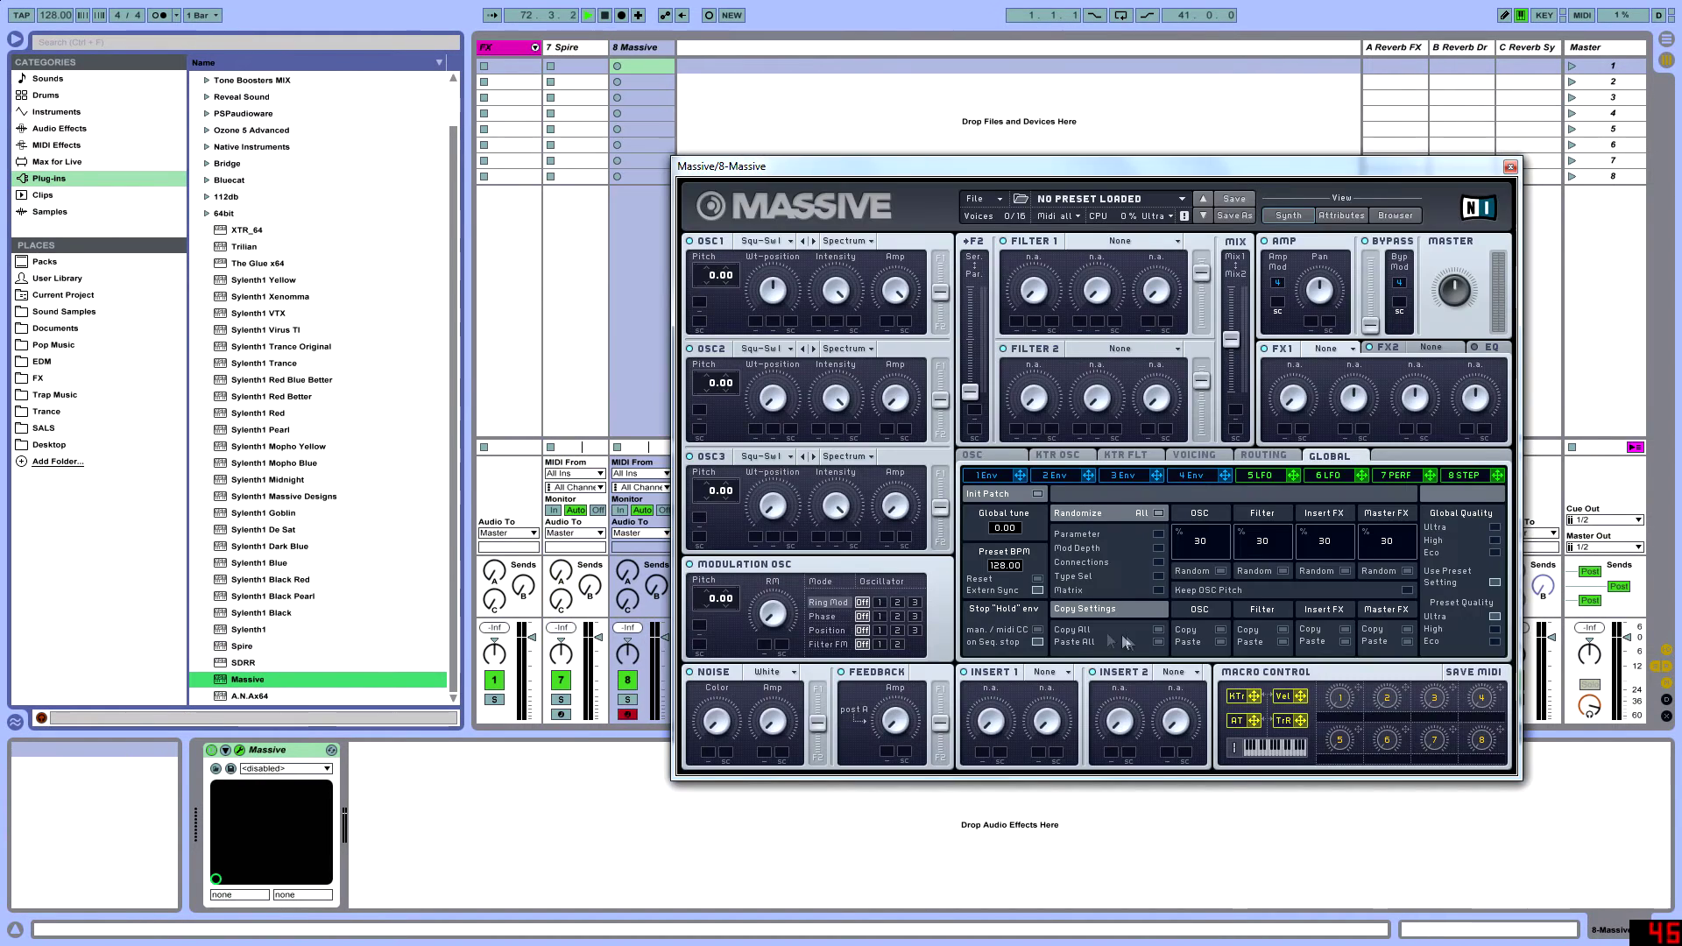
pyautogui.click(1192, 475)
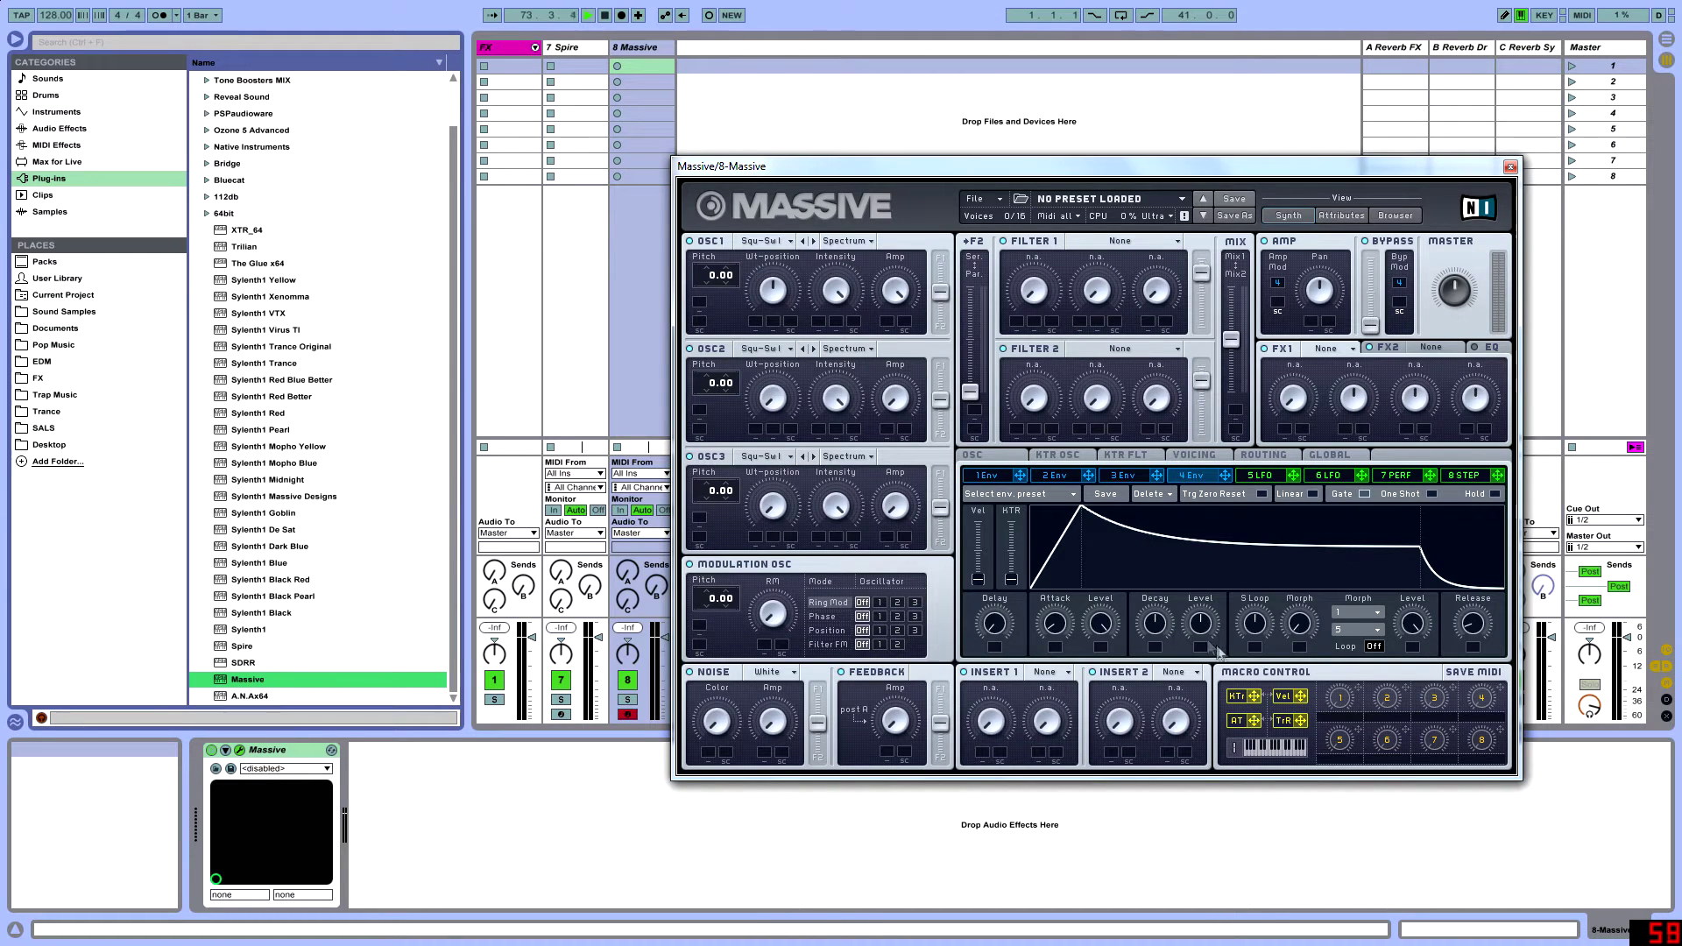
pyautogui.moveTo(1199, 624); pyautogui.dragTo(1198, 649)
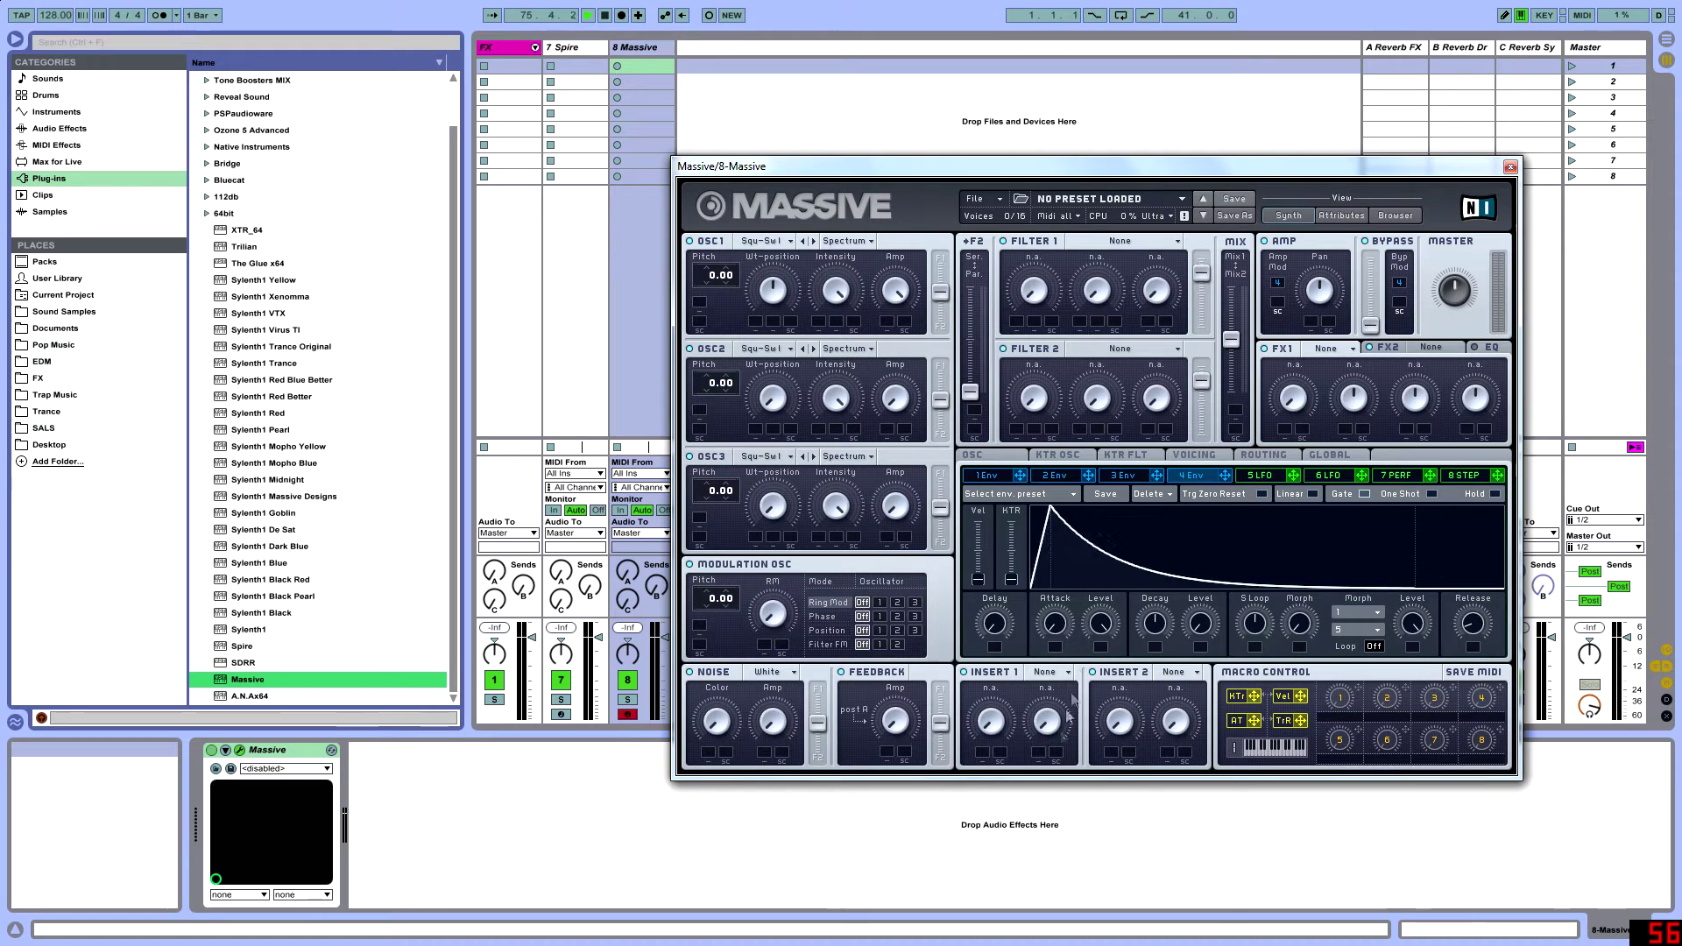
pyautogui.moveTo(1166, 615); pyautogui.dragTo(1168, 653)
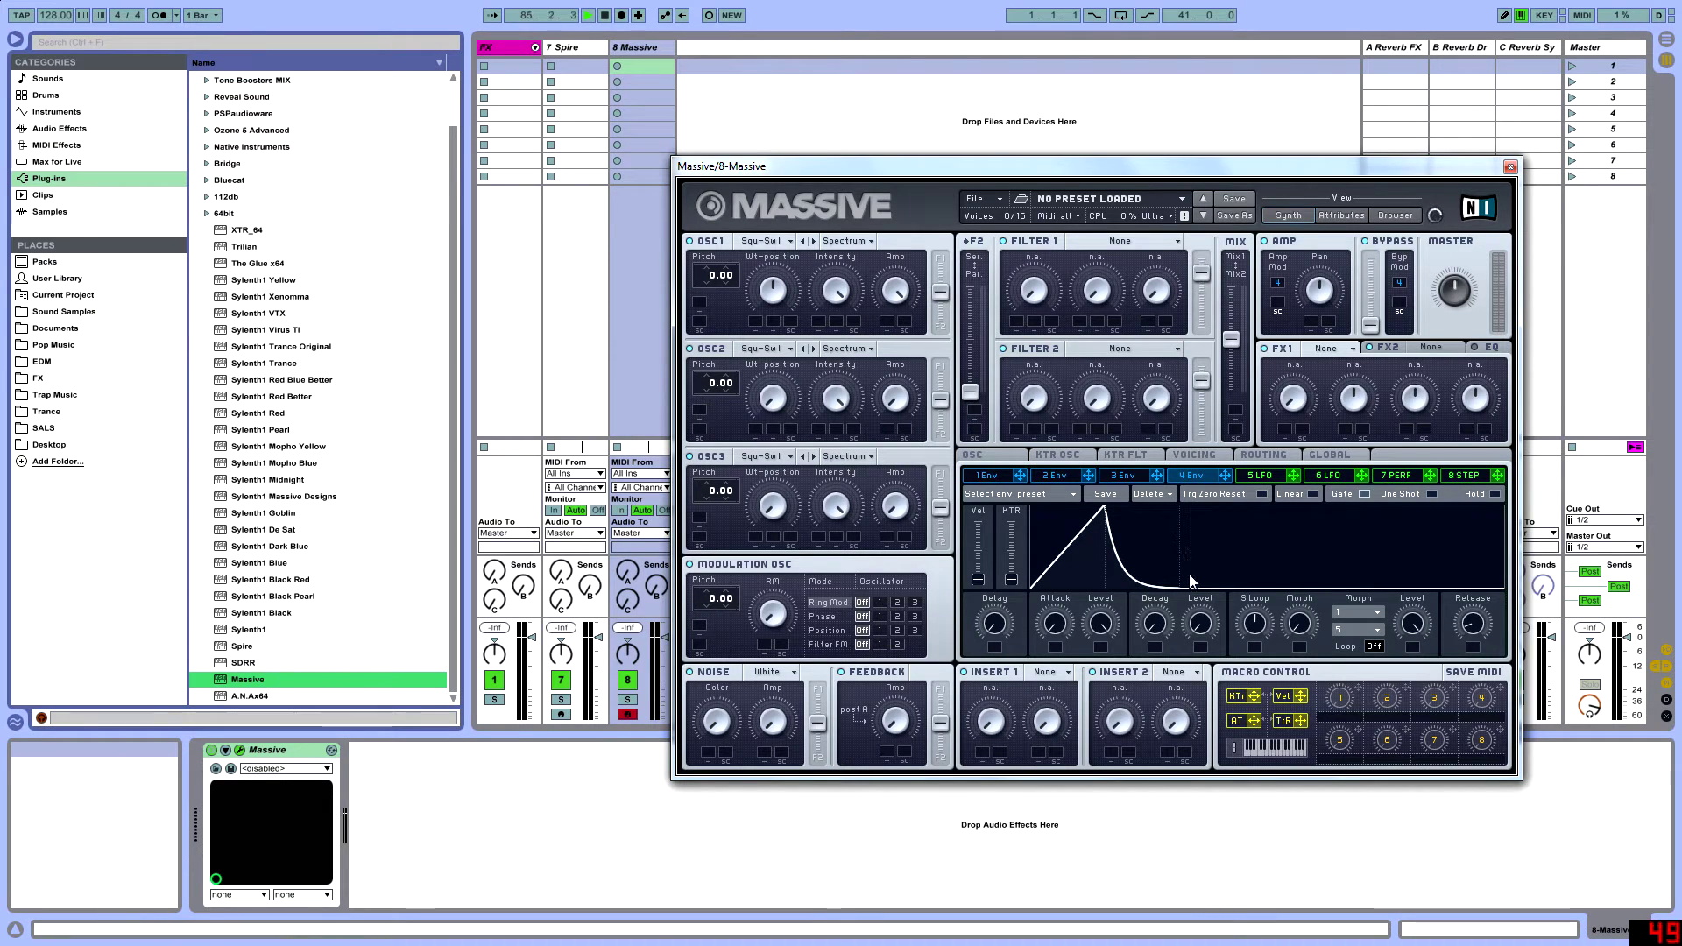
# Close the Massive window and delete the Massive track.
pyautogui.click(1510, 167)
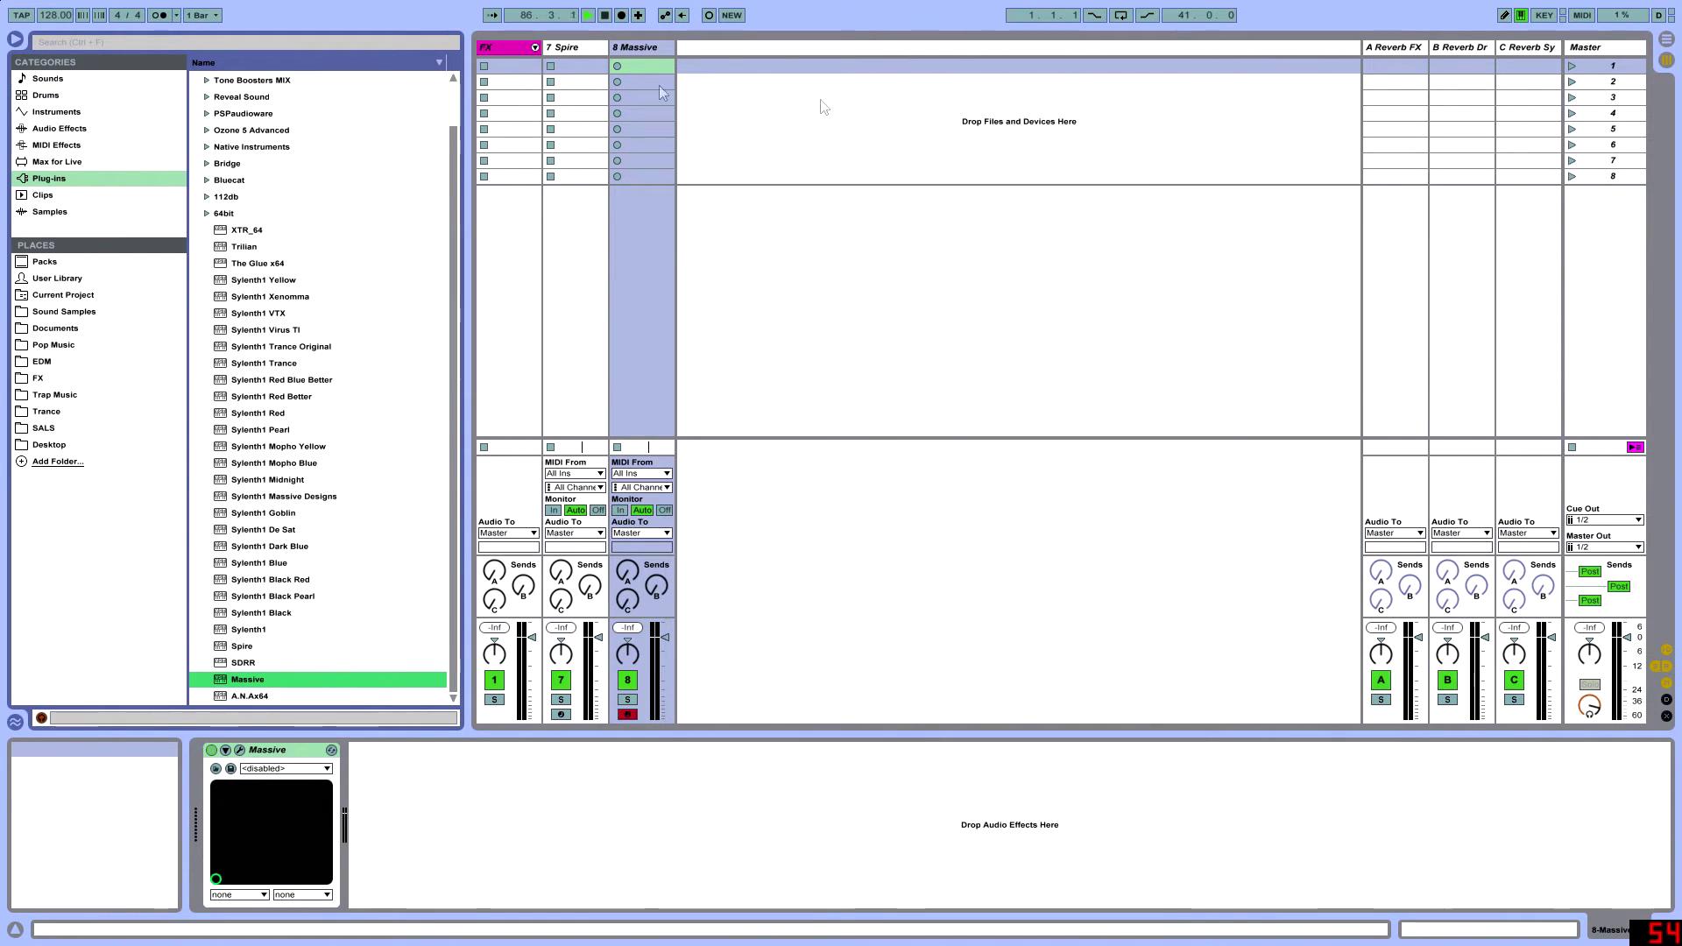
pyautogui.click(575, 49)
pyautogui.click(617, 44)
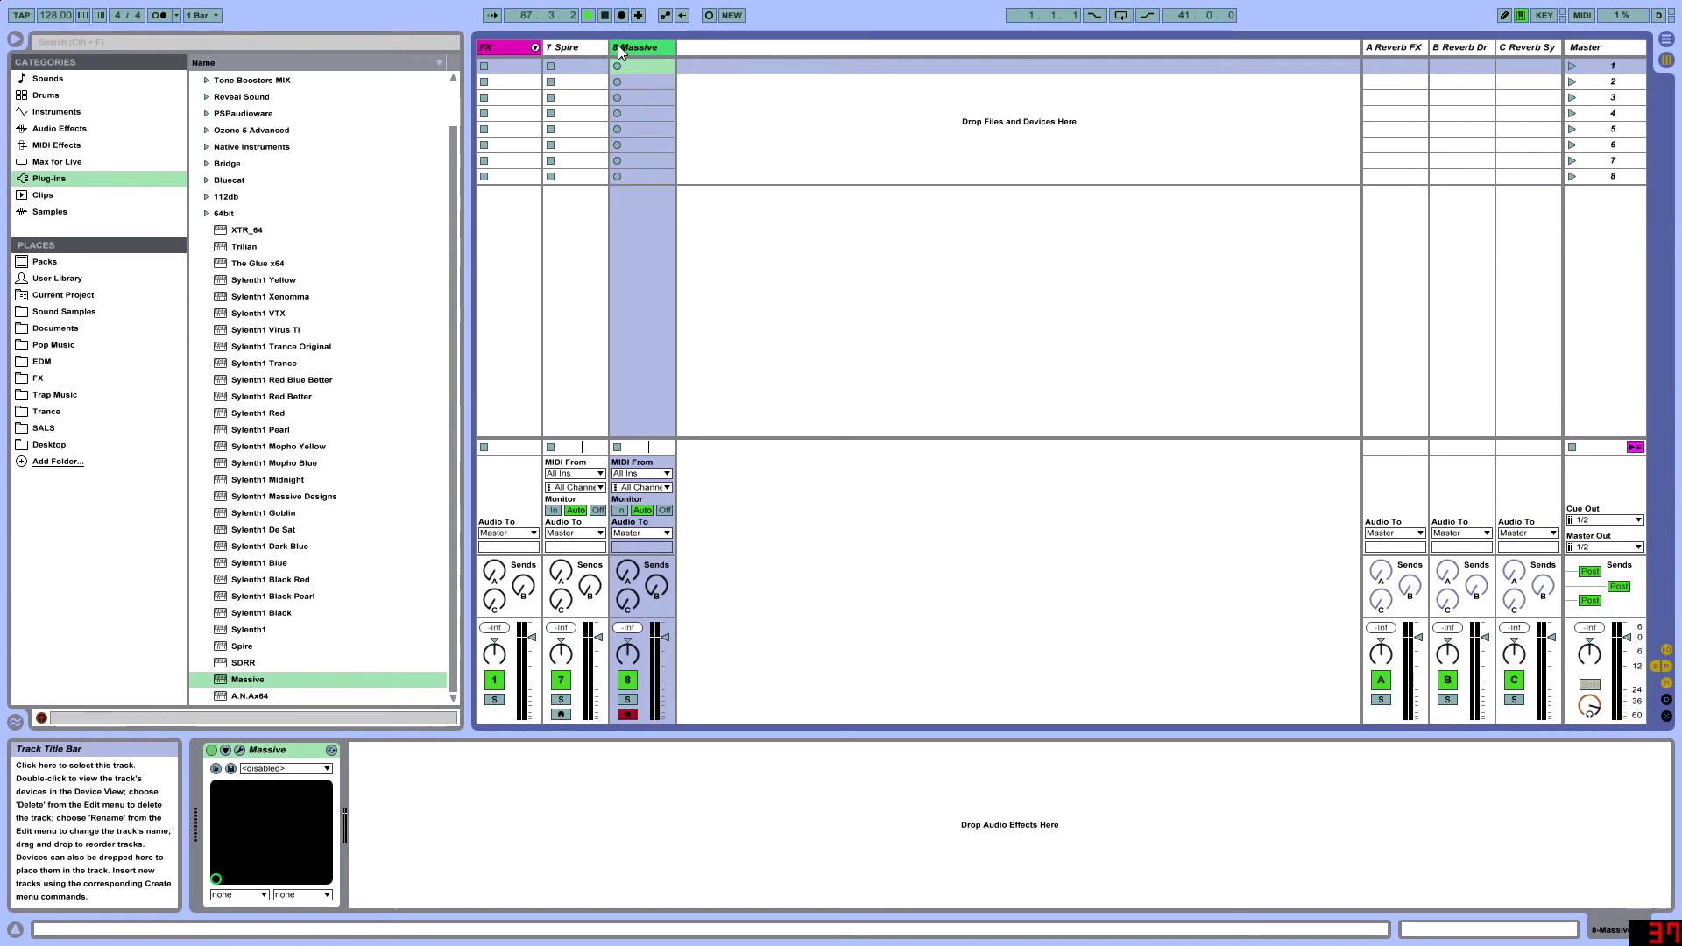
pyautogui.press('Delete')
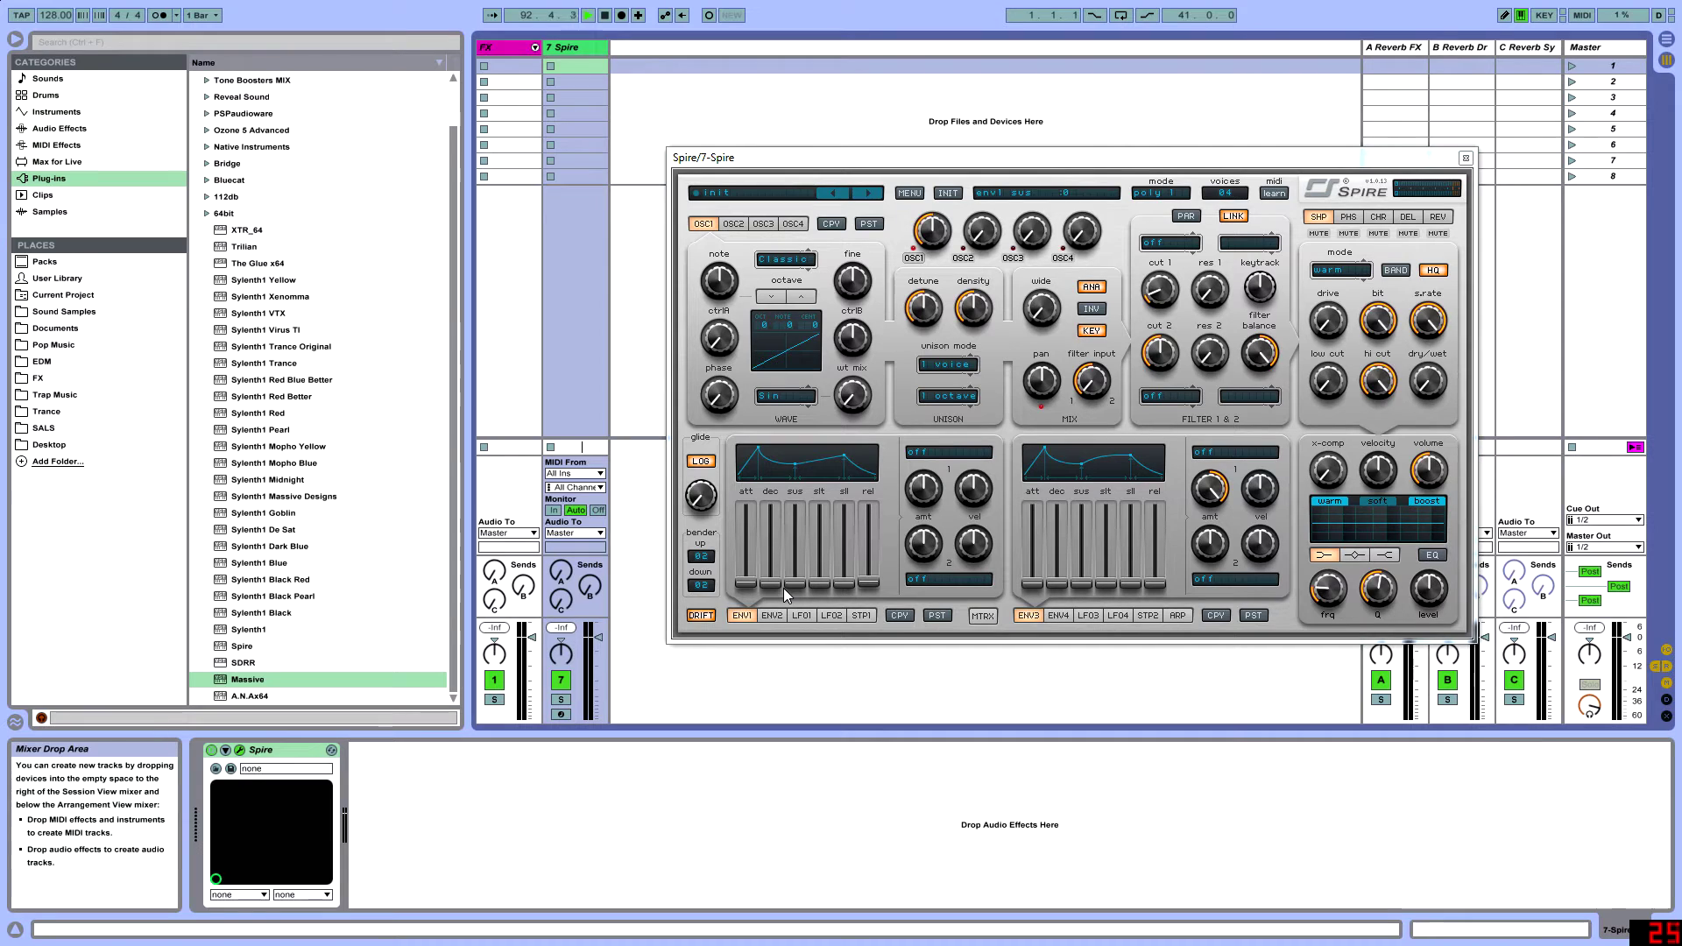
# Set envelope 1's attack to 0 in Spire and arm the Spire track for recording.
pyautogui.click(749, 594)
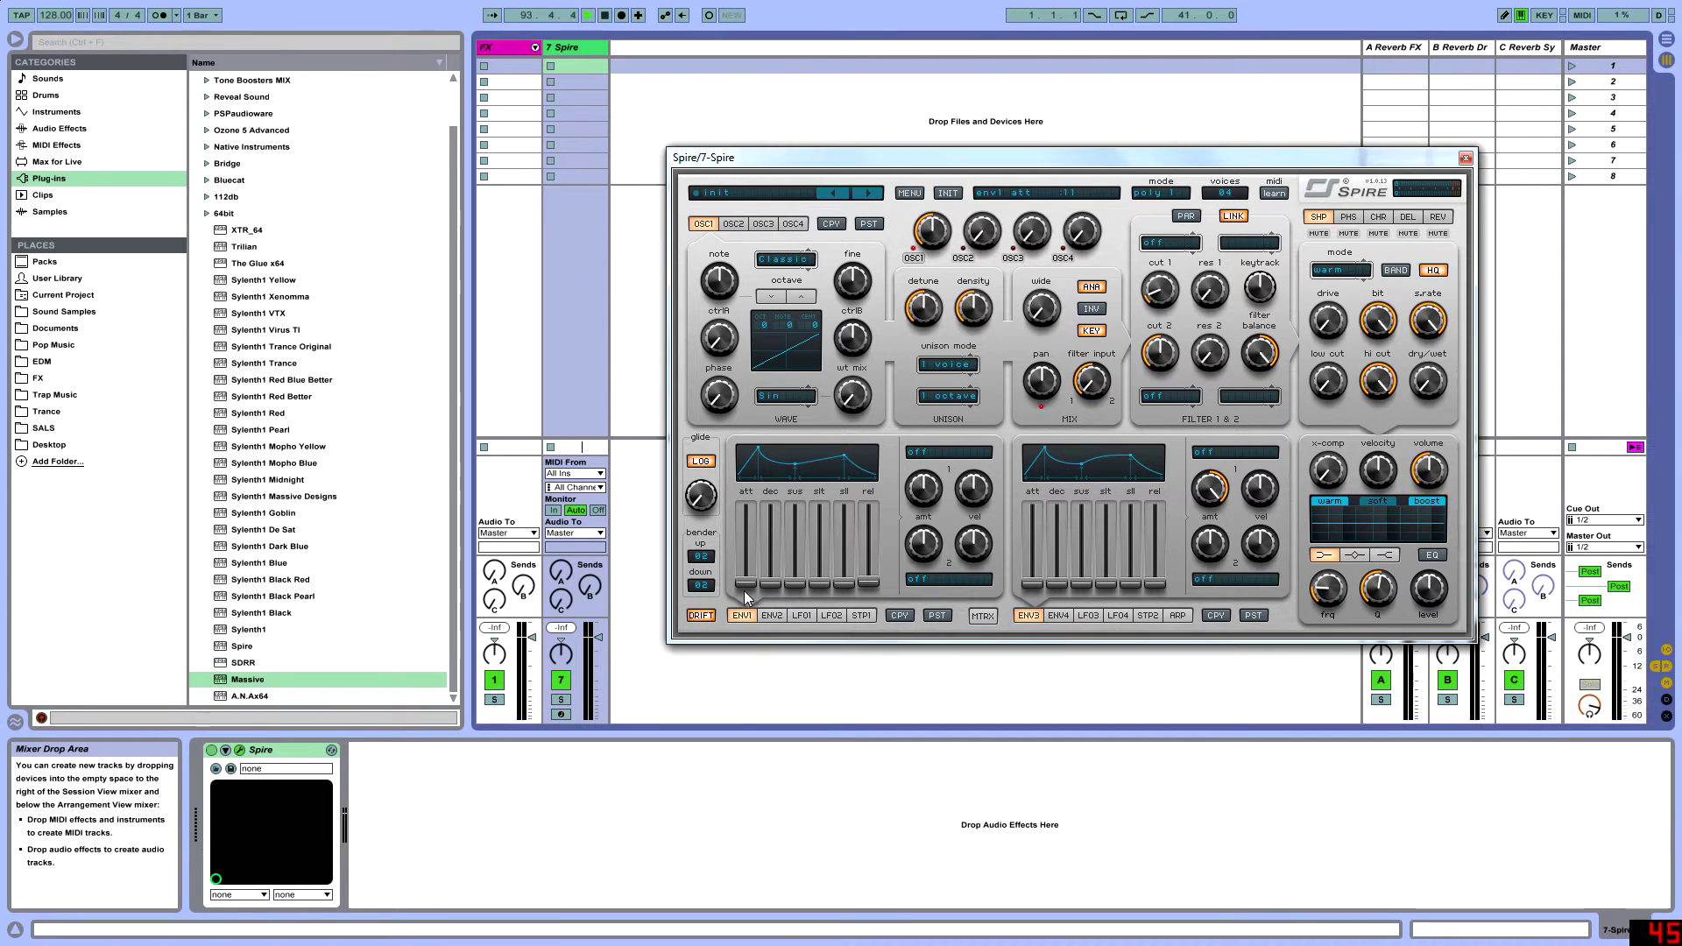
pyautogui.moveTo(748, 594); pyautogui.dragTo(771, 849)
pyautogui.click(557, 714)
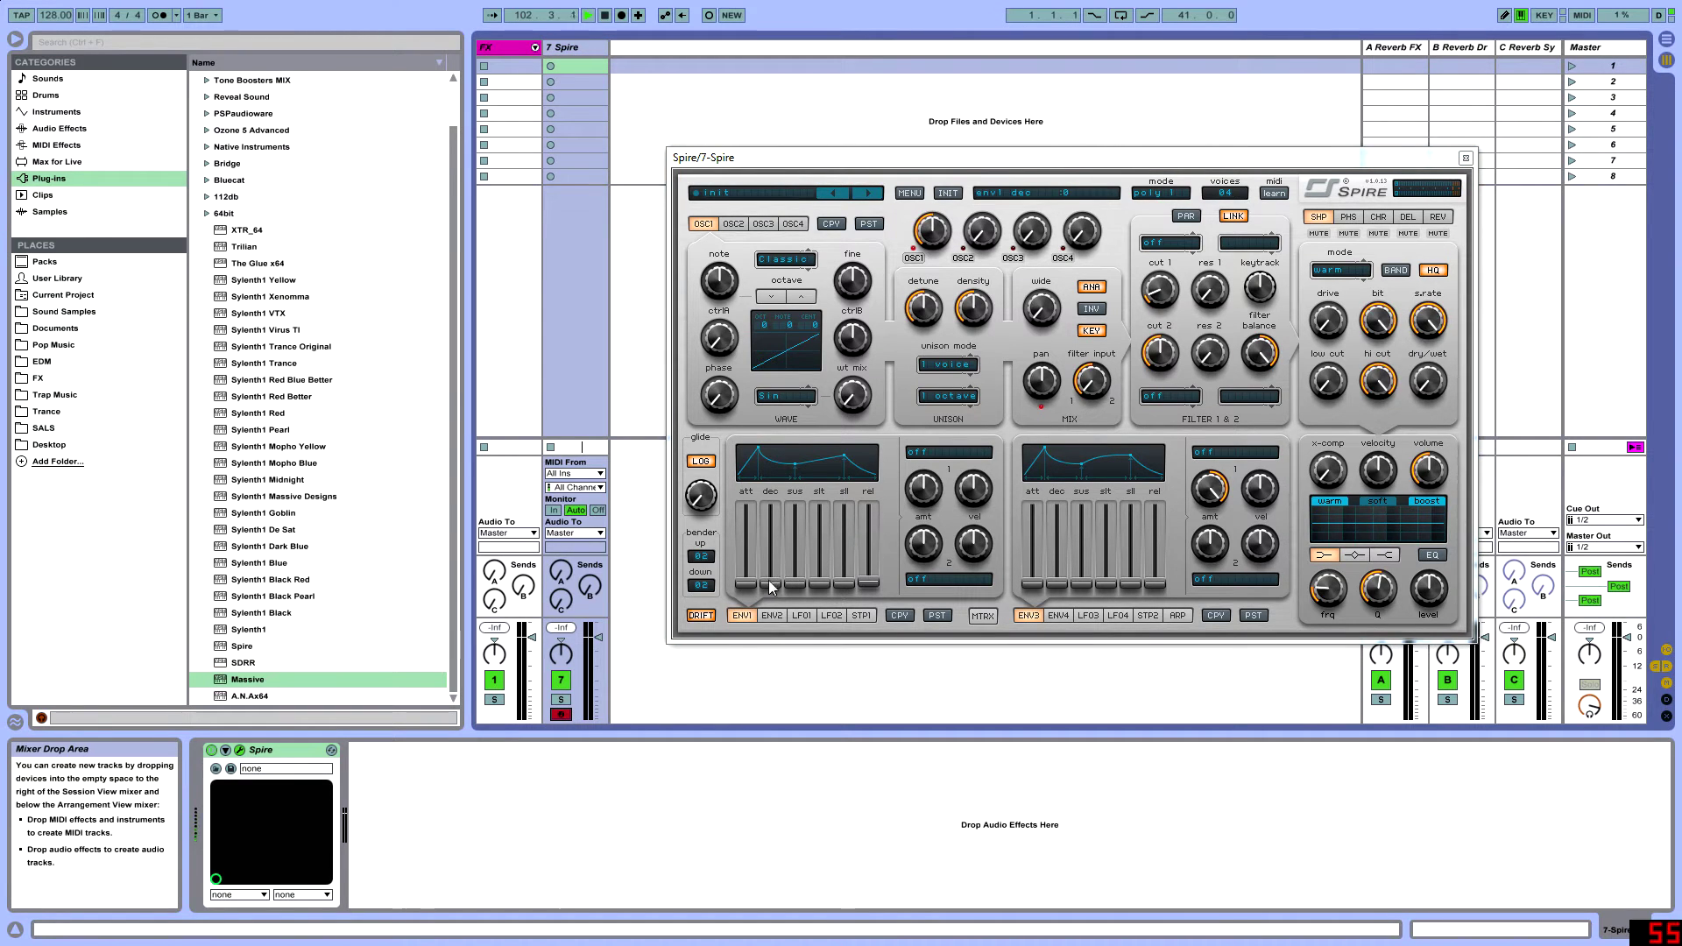
# Raise envelope 1's decay and set its release to about 264.
pyautogui.moveTo(771, 585)
pyautogui.mouseDown()
pyautogui.moveTo(800, 578)
pyautogui.moveTo(823, 497)
pyautogui.moveTo(774, 511)
pyautogui.moveTo(773, 557)
pyautogui.mouseUp()
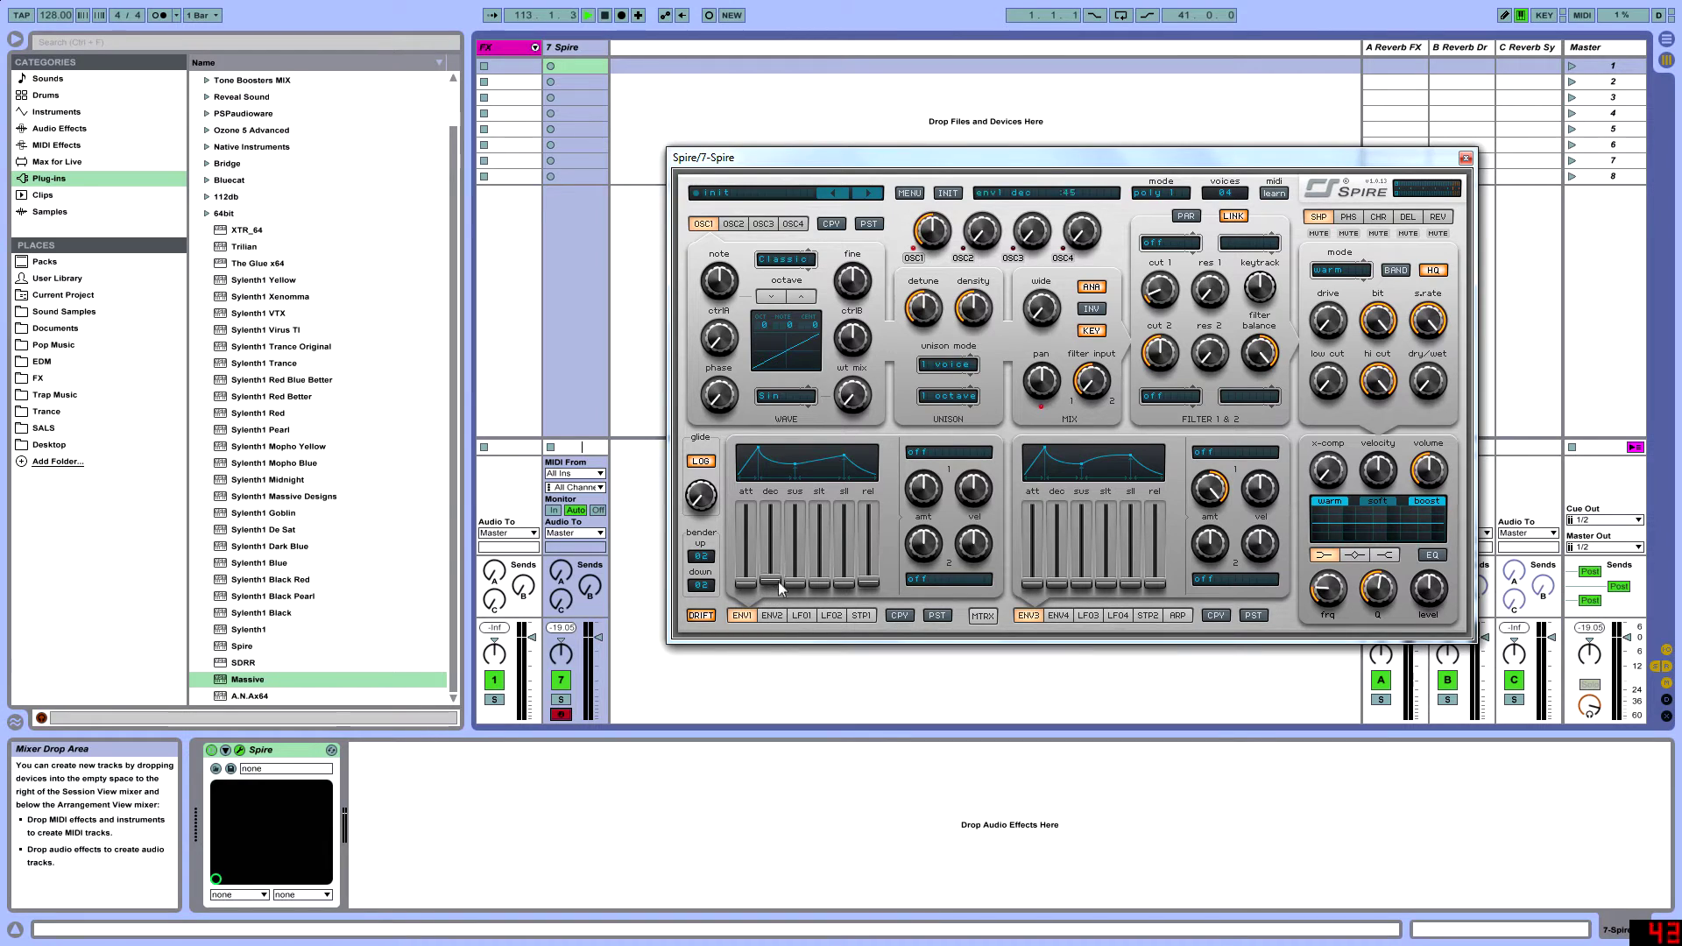
pyautogui.moveTo(786, 569); pyautogui.dragTo(781, 562)
pyautogui.moveTo(886, 586); pyautogui.dragTo(885, 571)
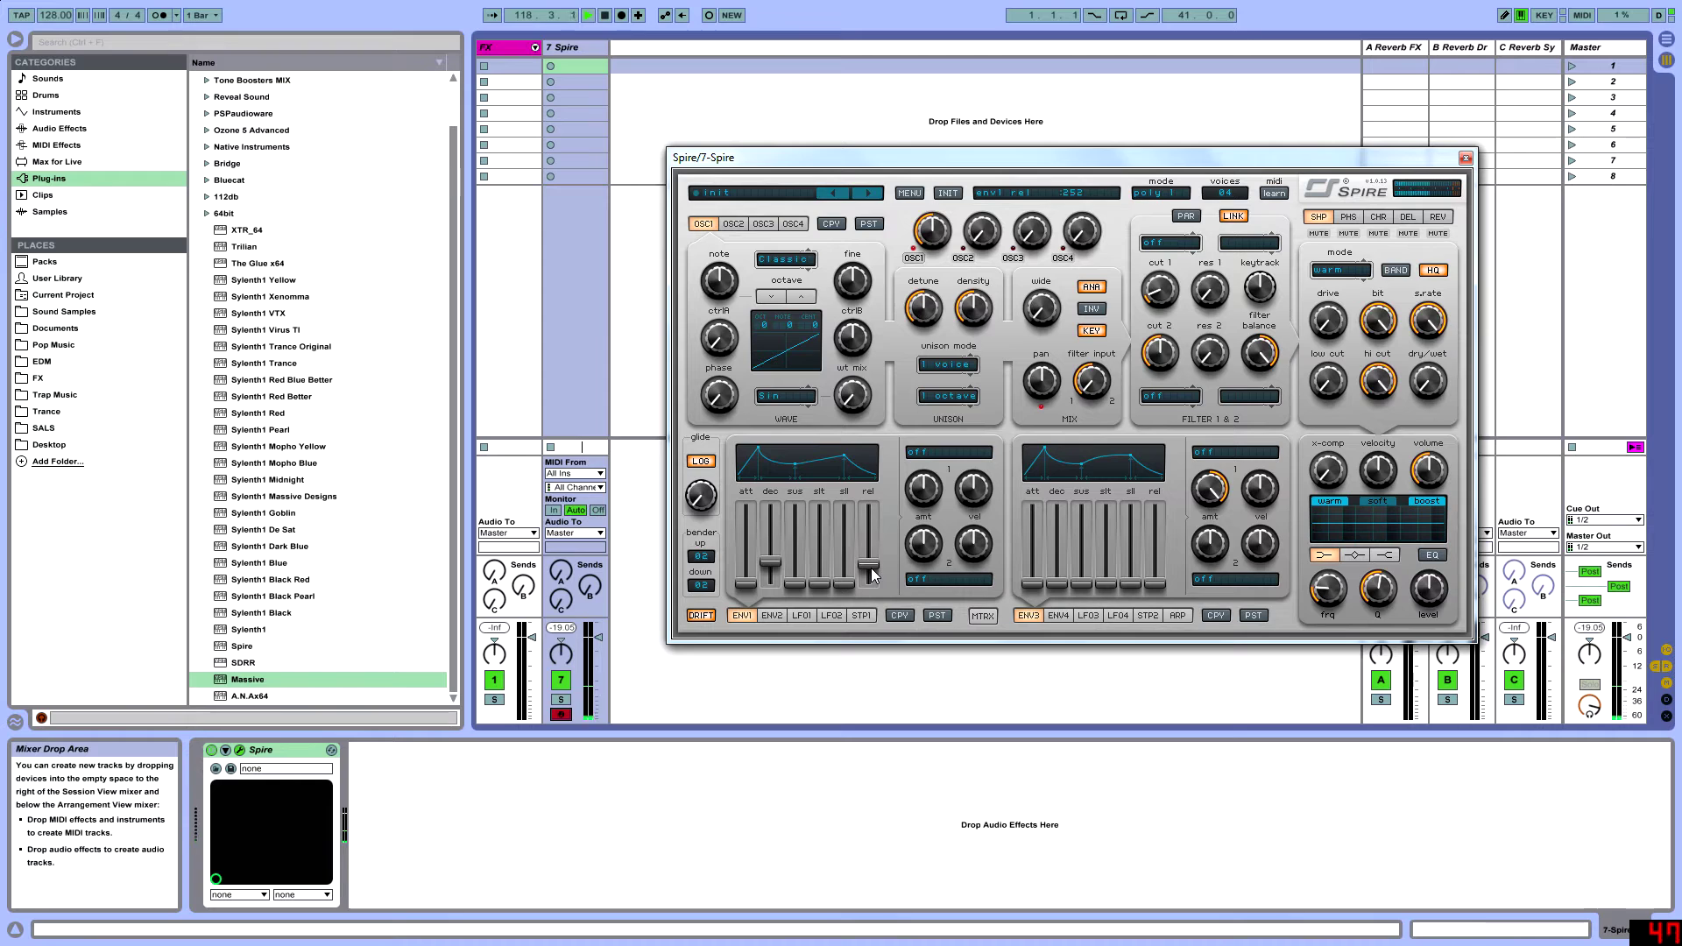
pyautogui.moveTo(774, 571); pyautogui.dragTo(876, 570)
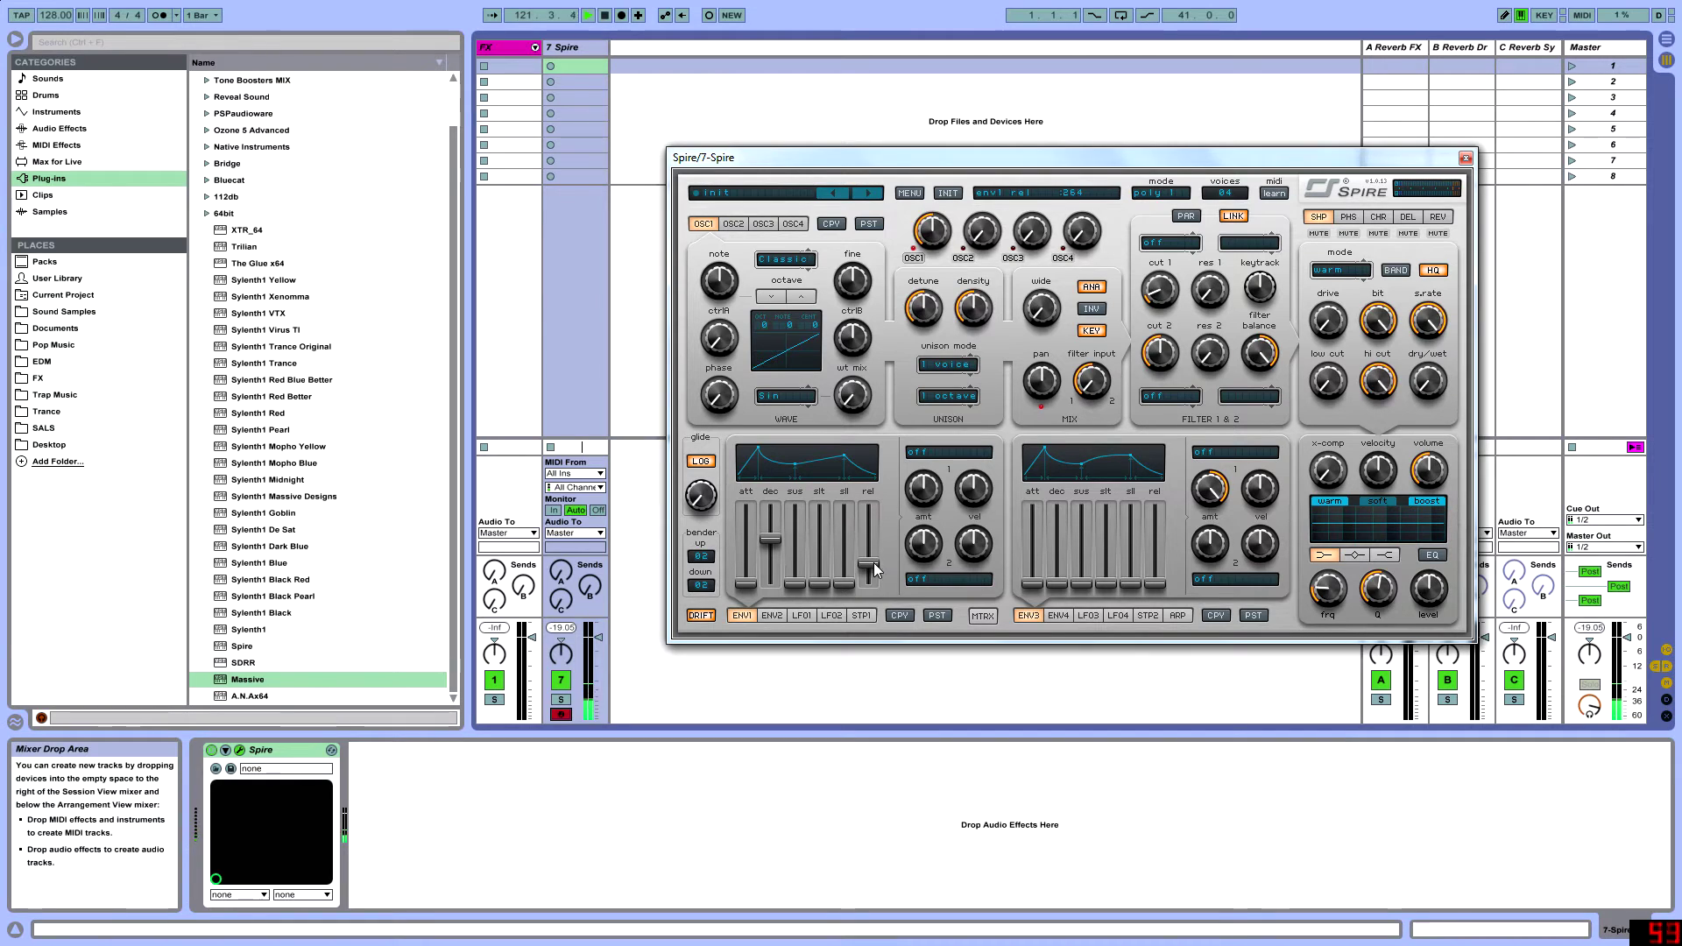
# Lower envelope 1's decay and release to 0 and bring its sustain back up.
pyautogui.moveTo(771, 538); pyautogui.dragTo(772, 562)
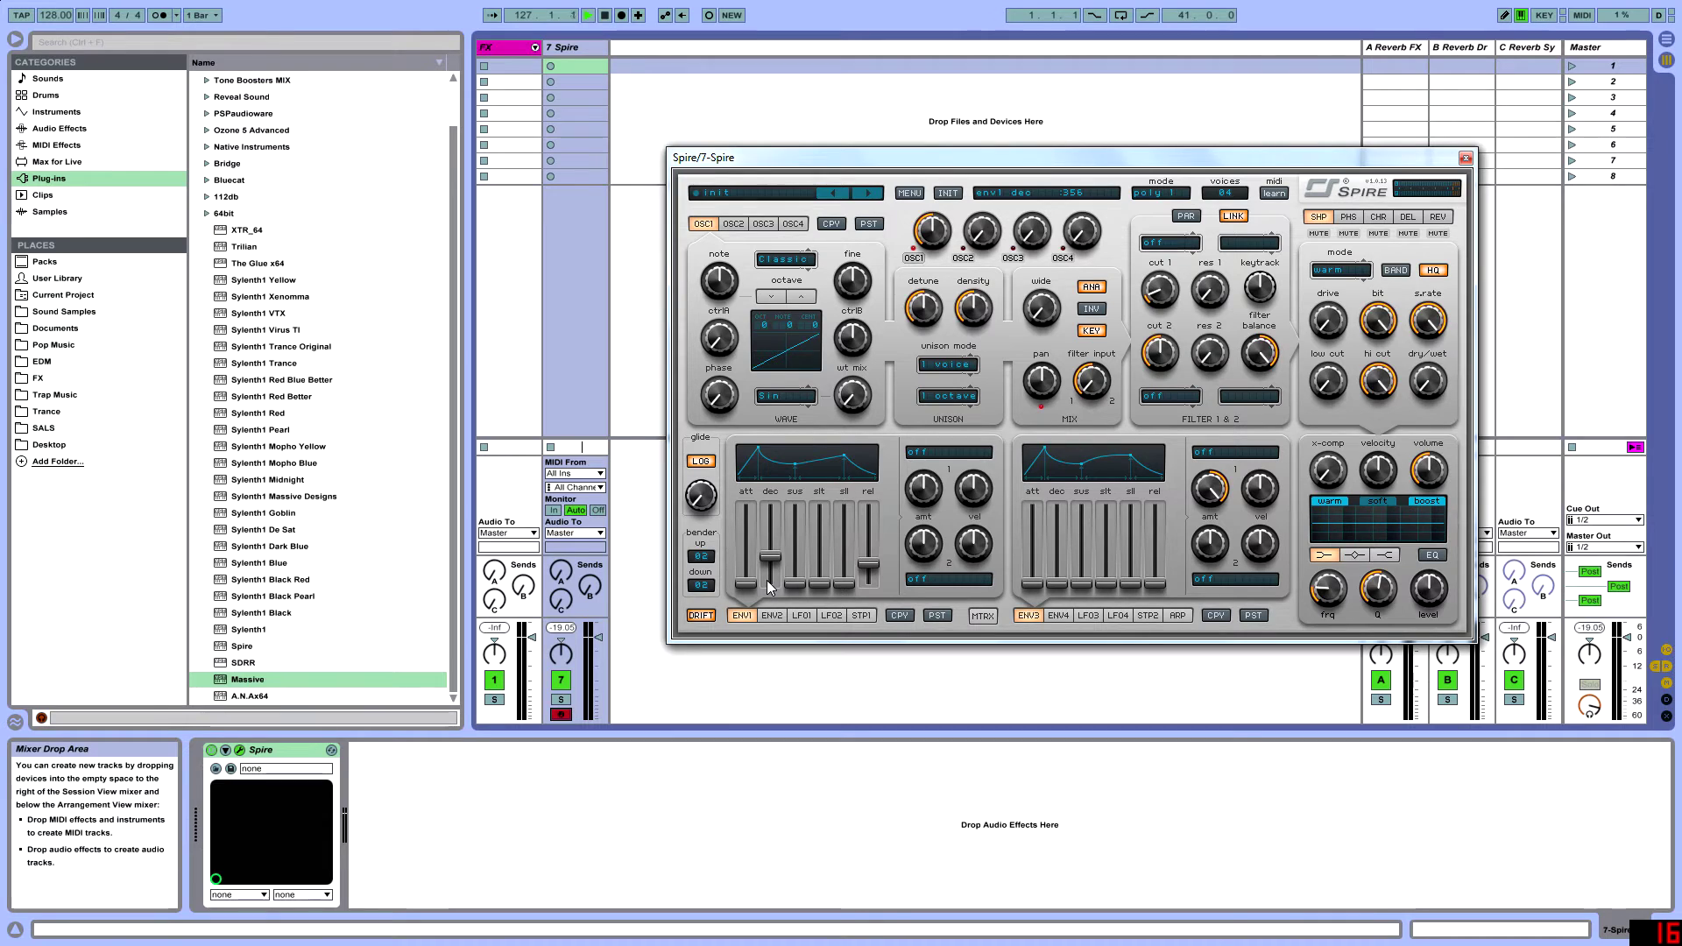
pyautogui.moveTo(777, 565); pyautogui.dragTo(774, 589)
pyautogui.moveTo(868, 563); pyautogui.dragTo(795, 508)
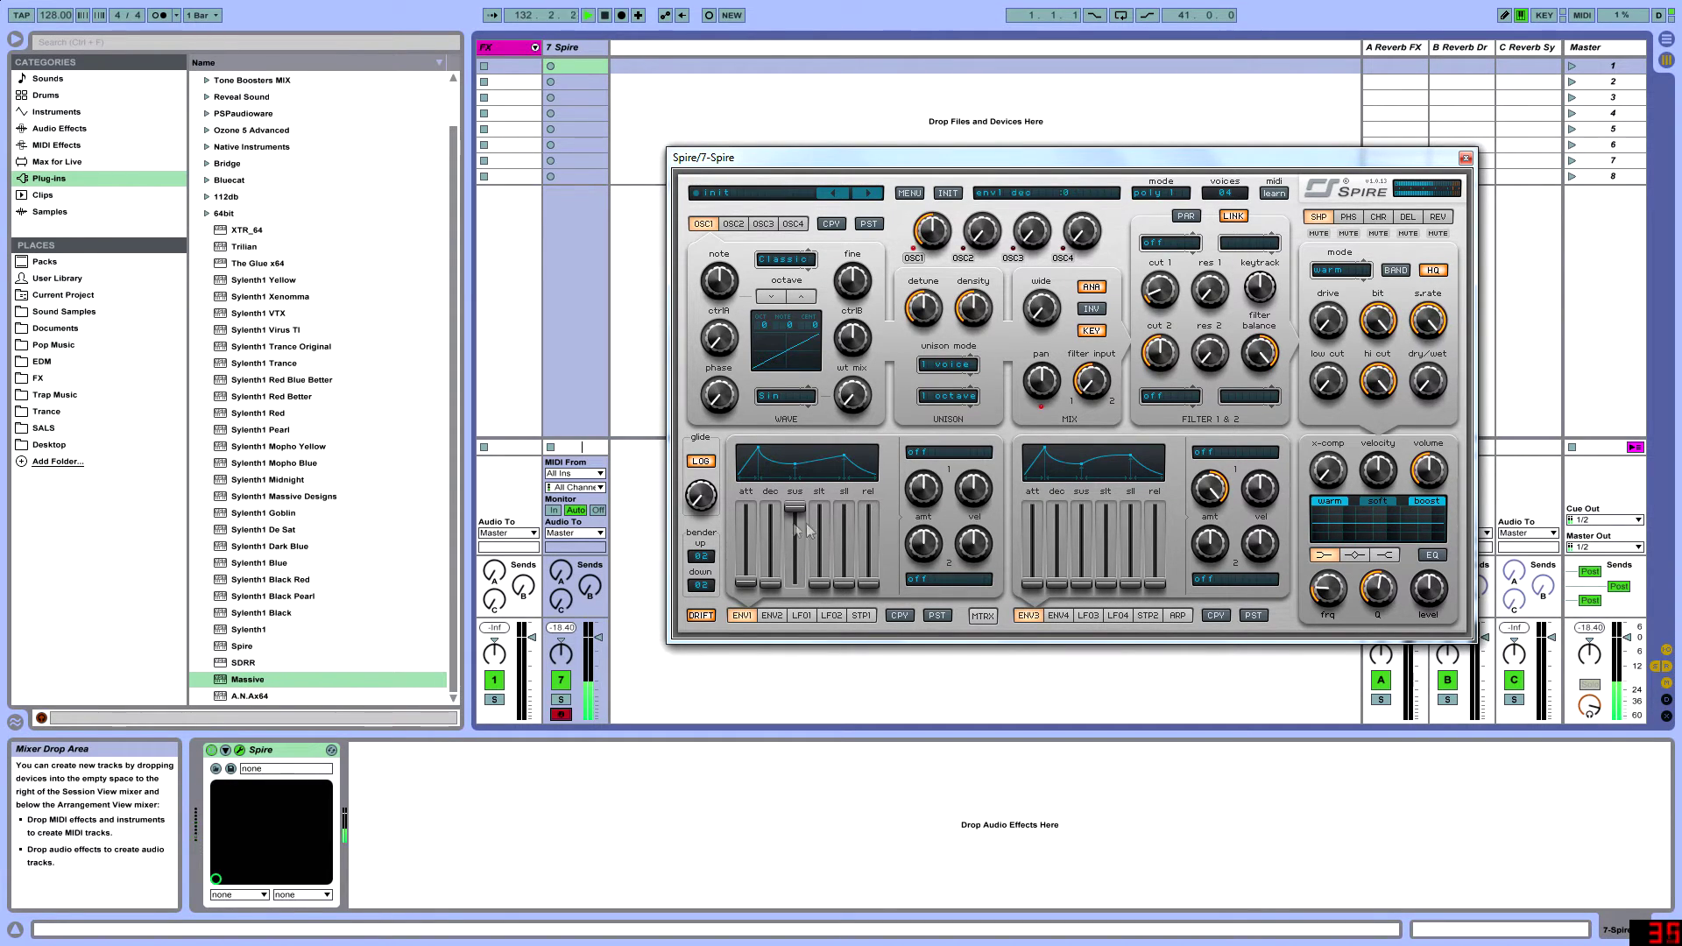
# Set filter 1 to the perfecto type in LP4 mode.
pyautogui.click(1170, 243)
pyautogui.click(1195, 292)
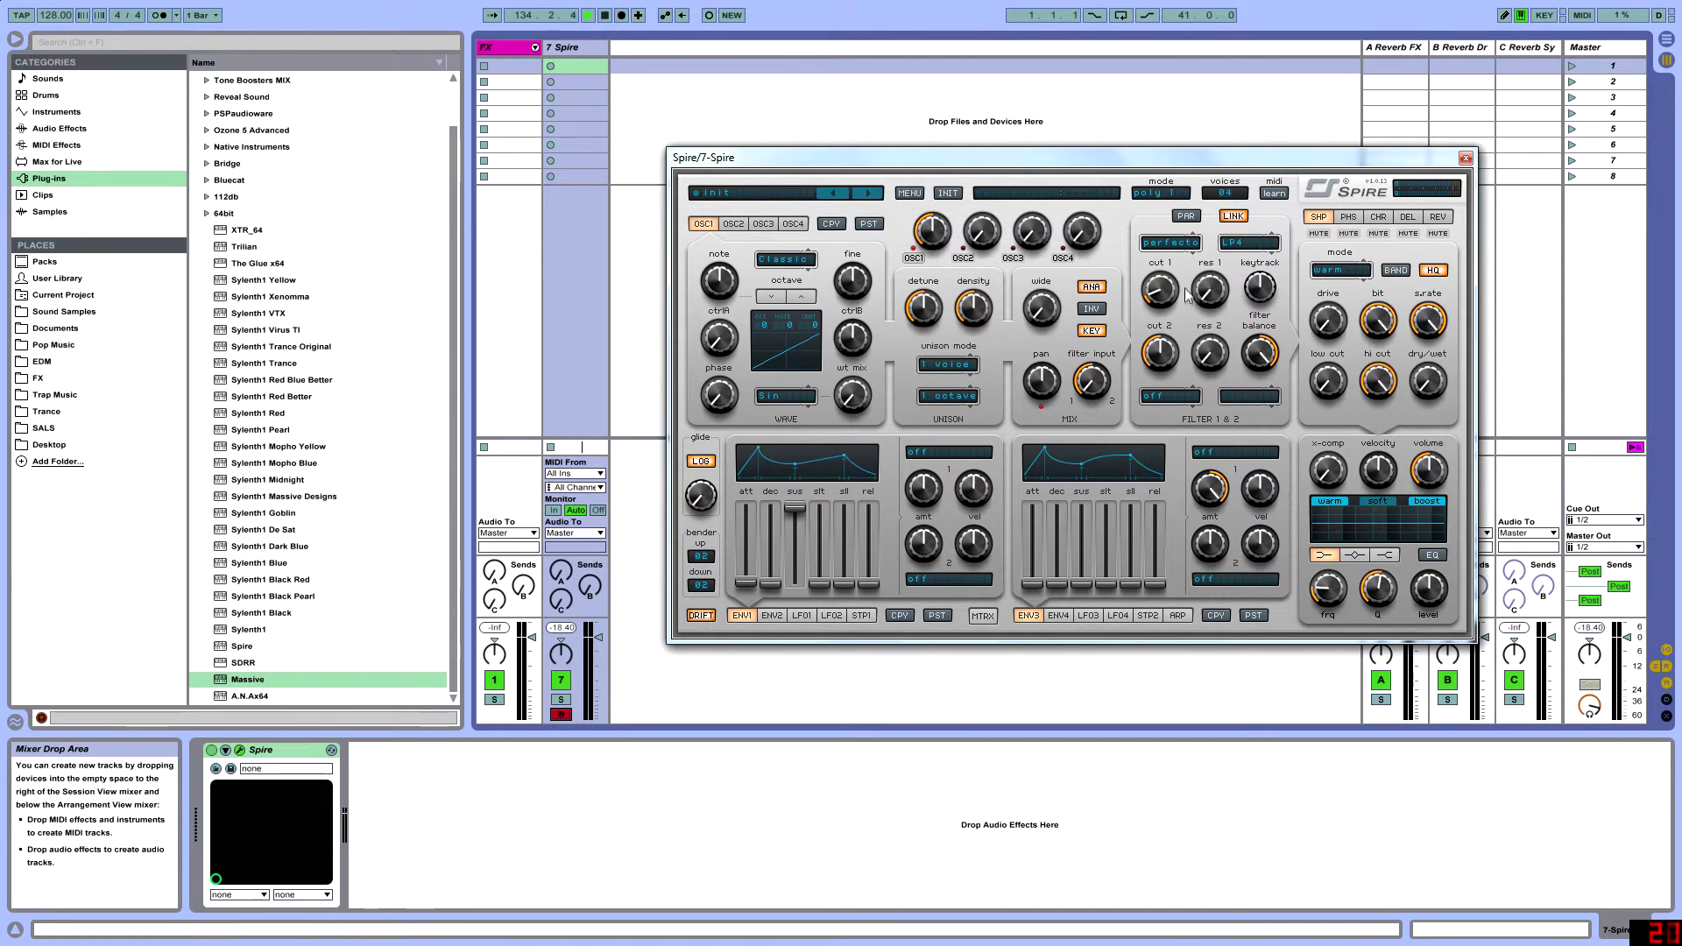
pyautogui.click(1181, 246)
pyautogui.click(1189, 288)
pyautogui.click(1249, 243)
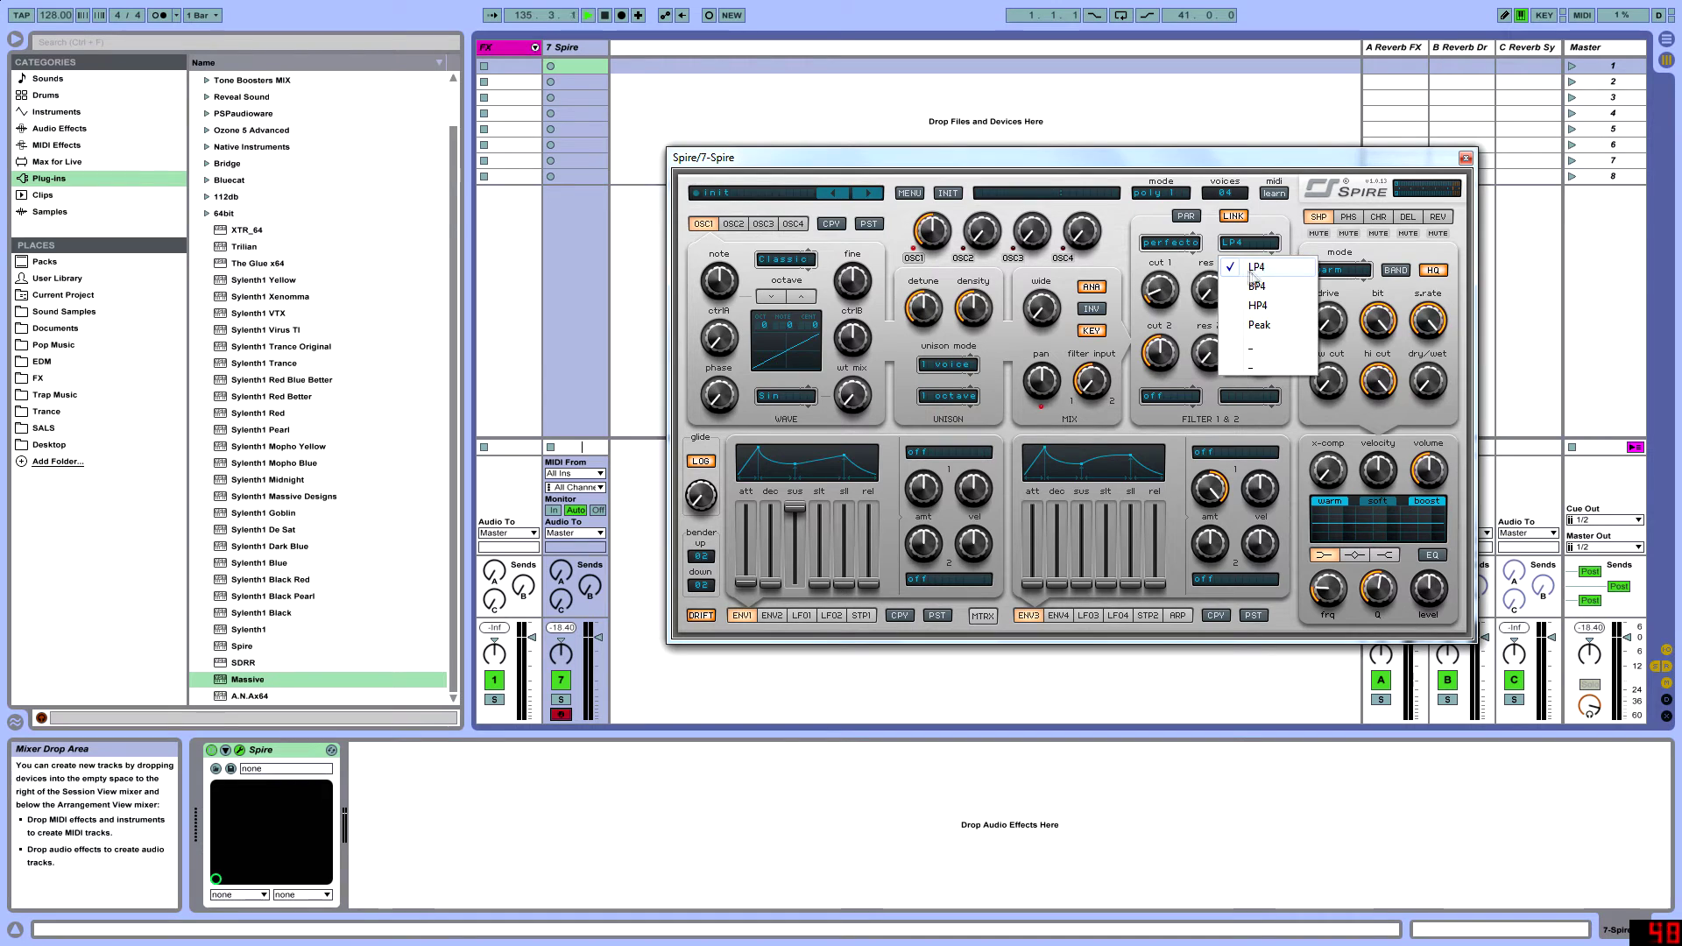
pyautogui.click(1275, 273)
# Try the infecto type on filter 1, return it to perfecto in LP4 mode and adjust its cutoff.
pyautogui.click(1174, 243)
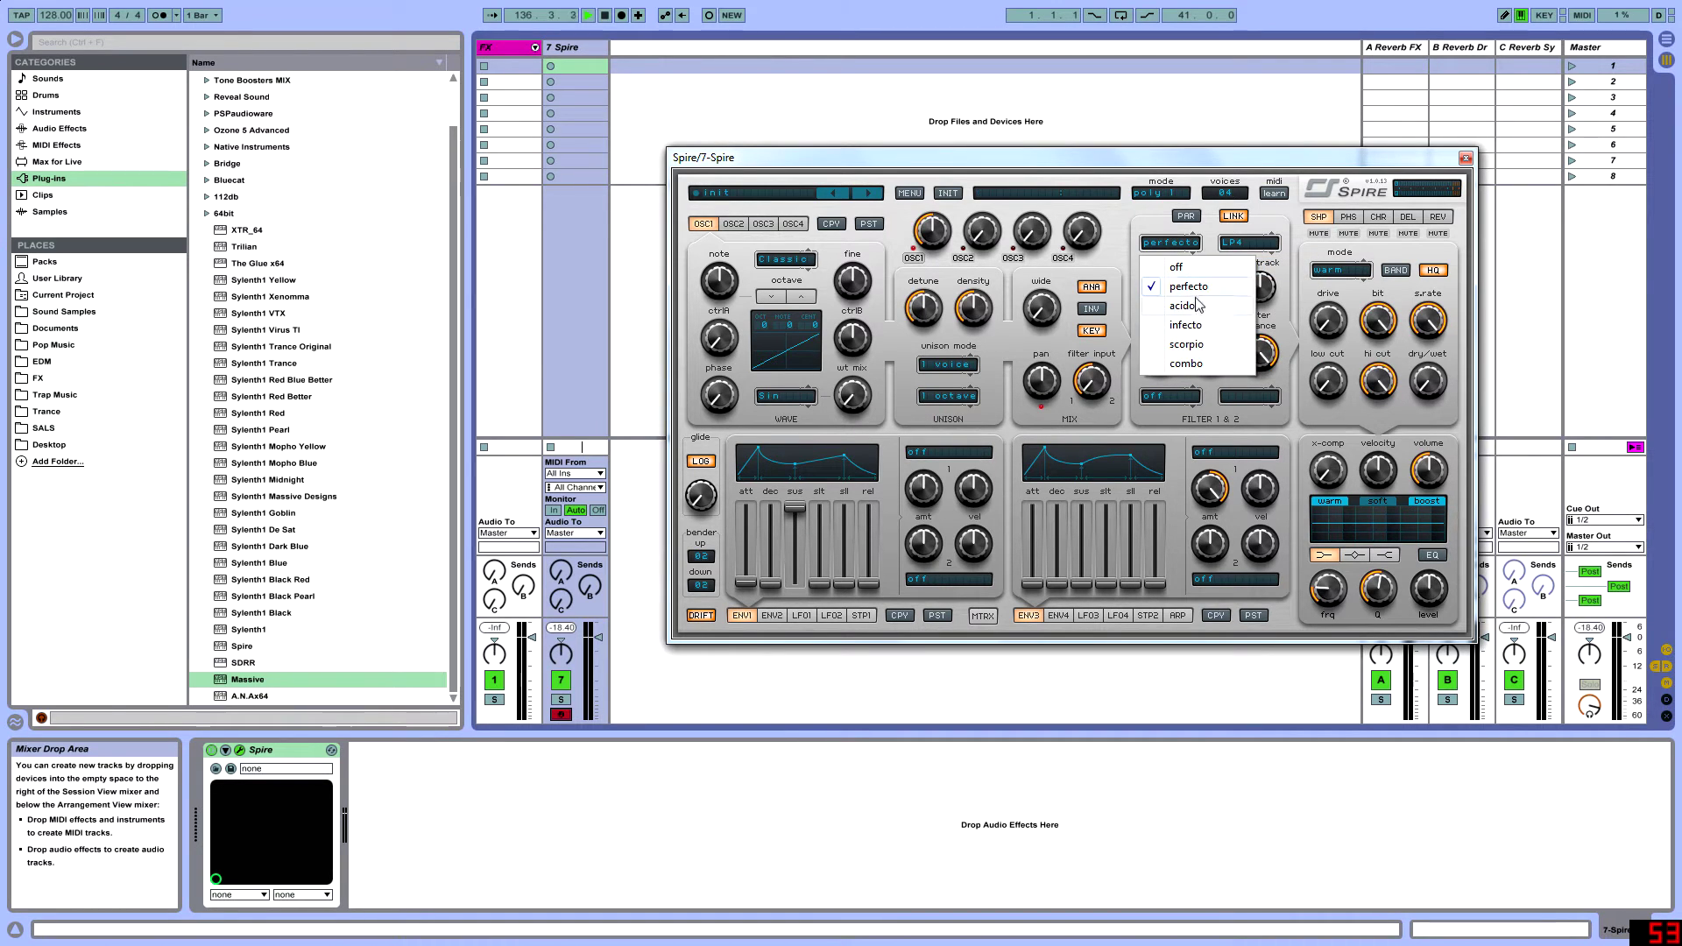
pyautogui.click(1200, 326)
pyautogui.click(1249, 243)
pyautogui.click(1251, 267)
pyautogui.click(1174, 243)
pyautogui.click(1185, 292)
pyautogui.click(1193, 246)
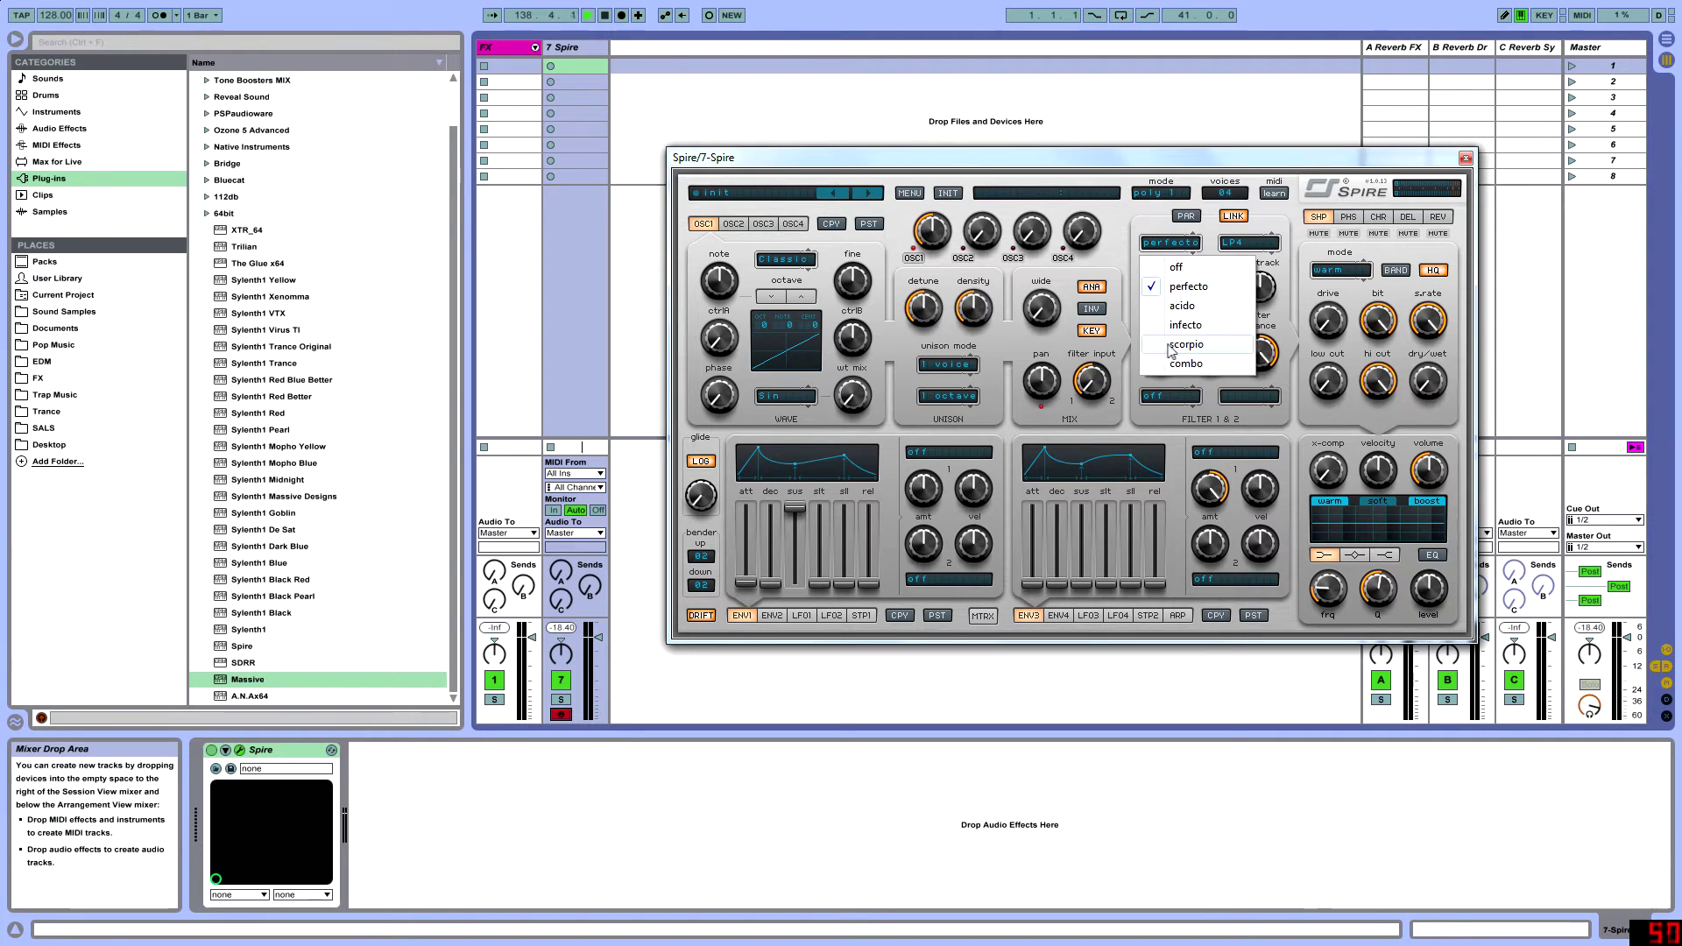
pyautogui.click(1172, 249)
pyautogui.moveTo(1171, 296); pyautogui.dragTo(1179, 331)
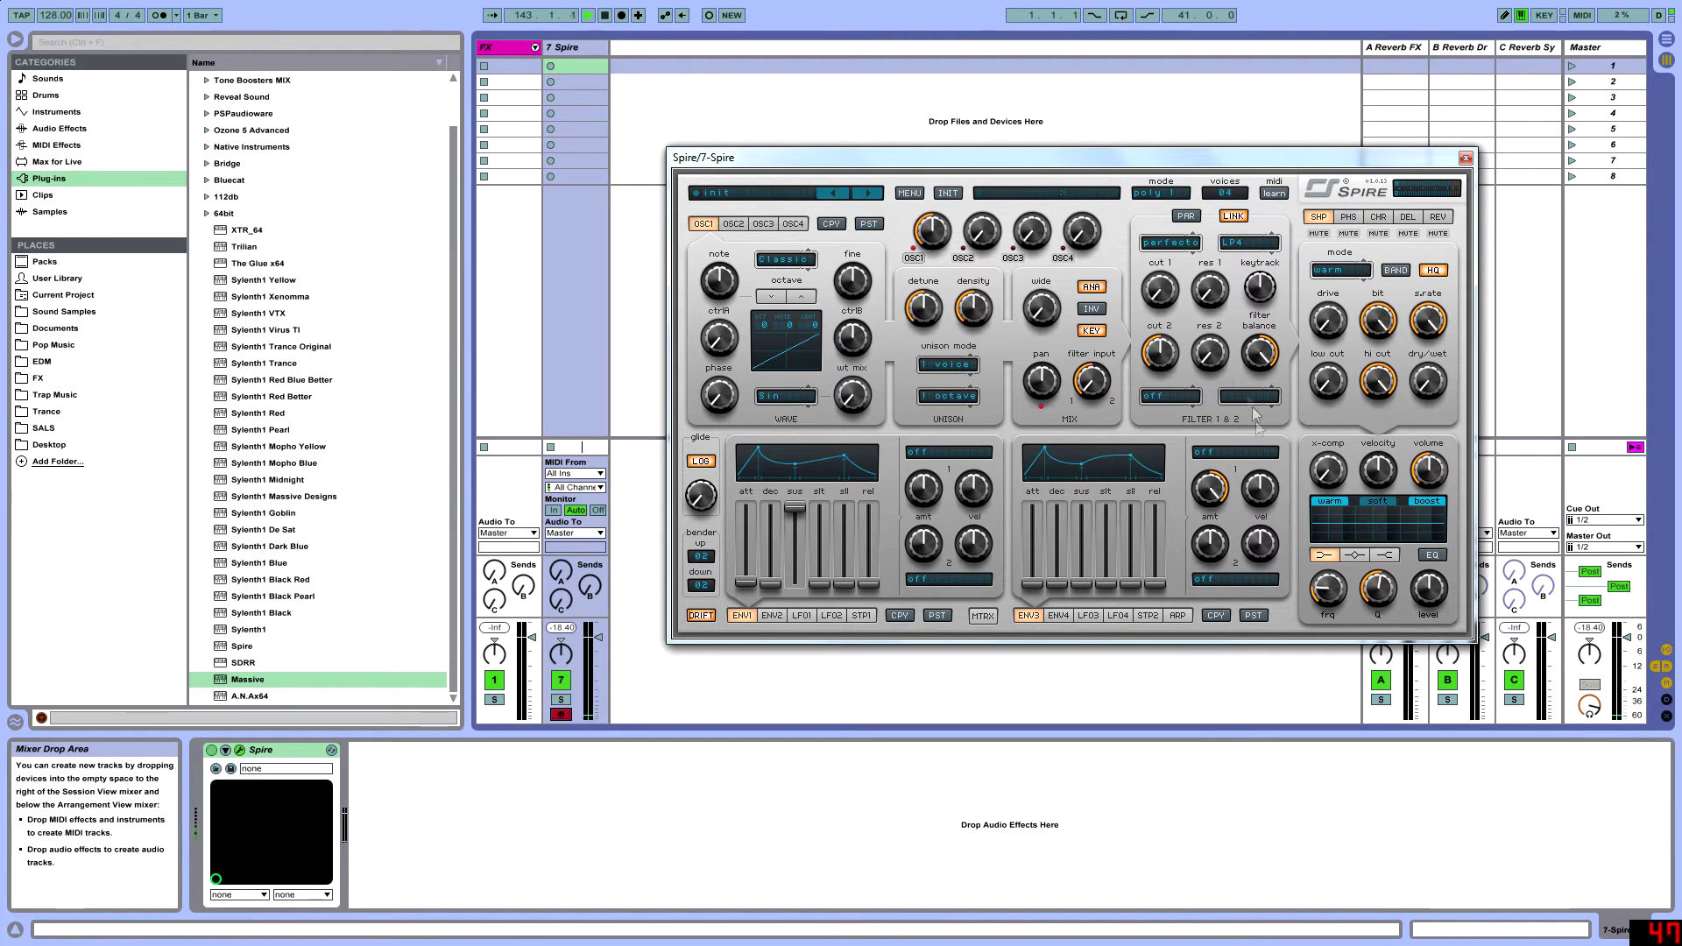
# Assign envelope 3's first modulation slot to filter 1's cutoff.
pyautogui.click(1223, 457)
pyautogui.click(1219, 456)
pyautogui.click(1224, 458)
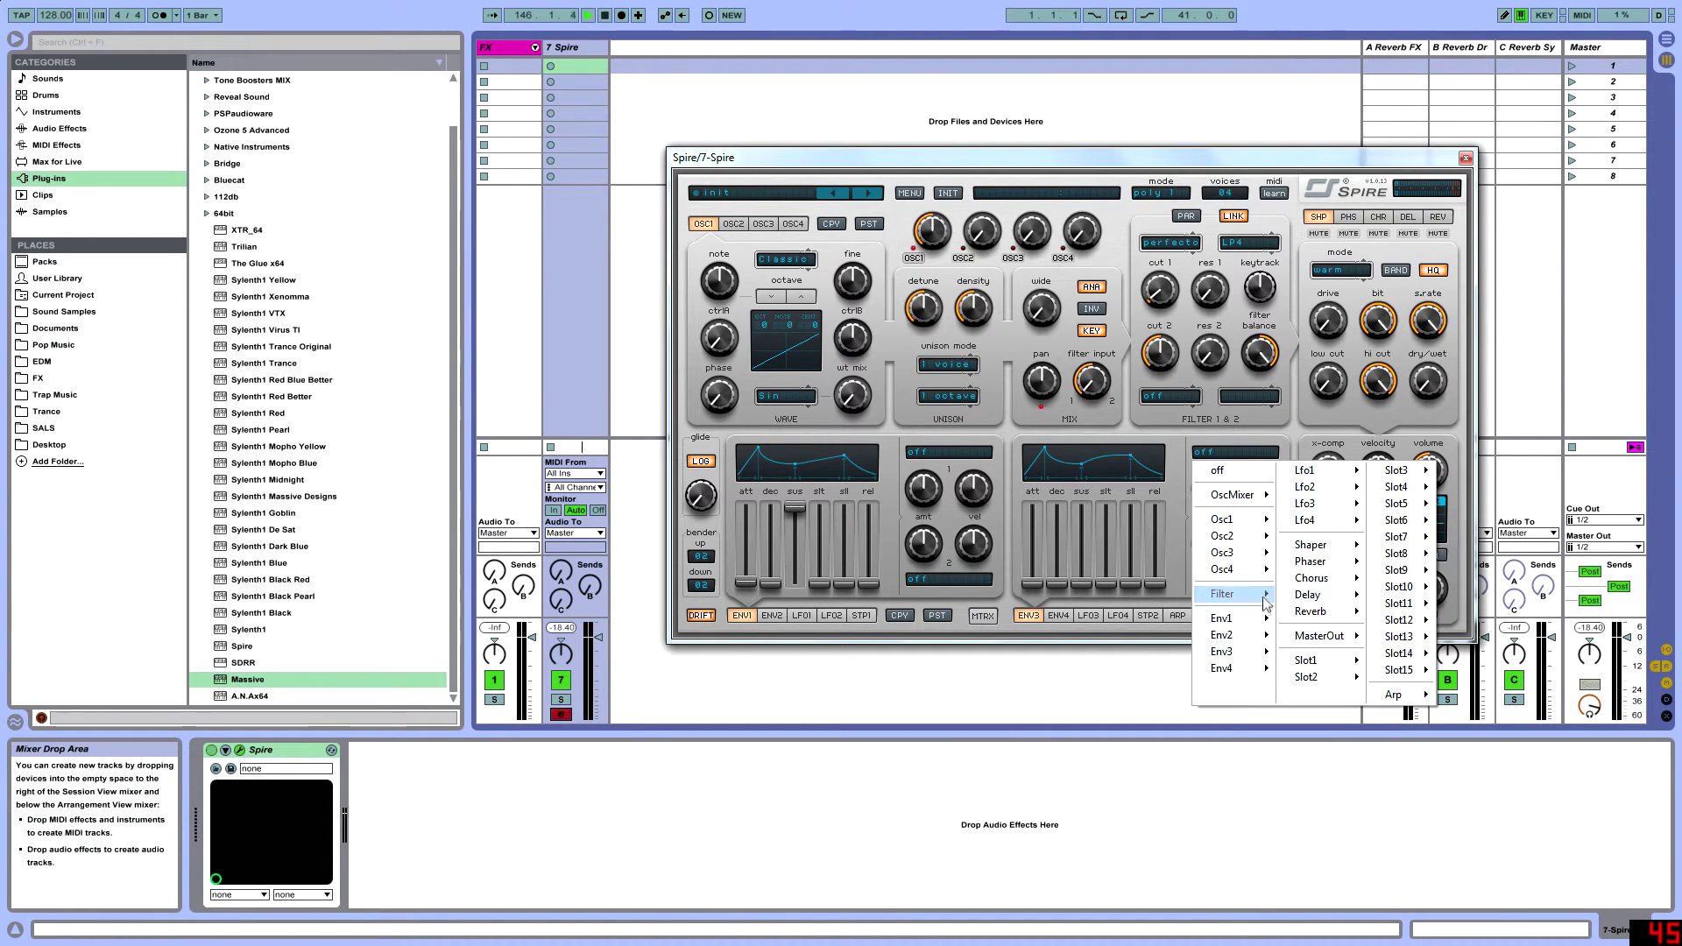
pyautogui.click(1305, 594)
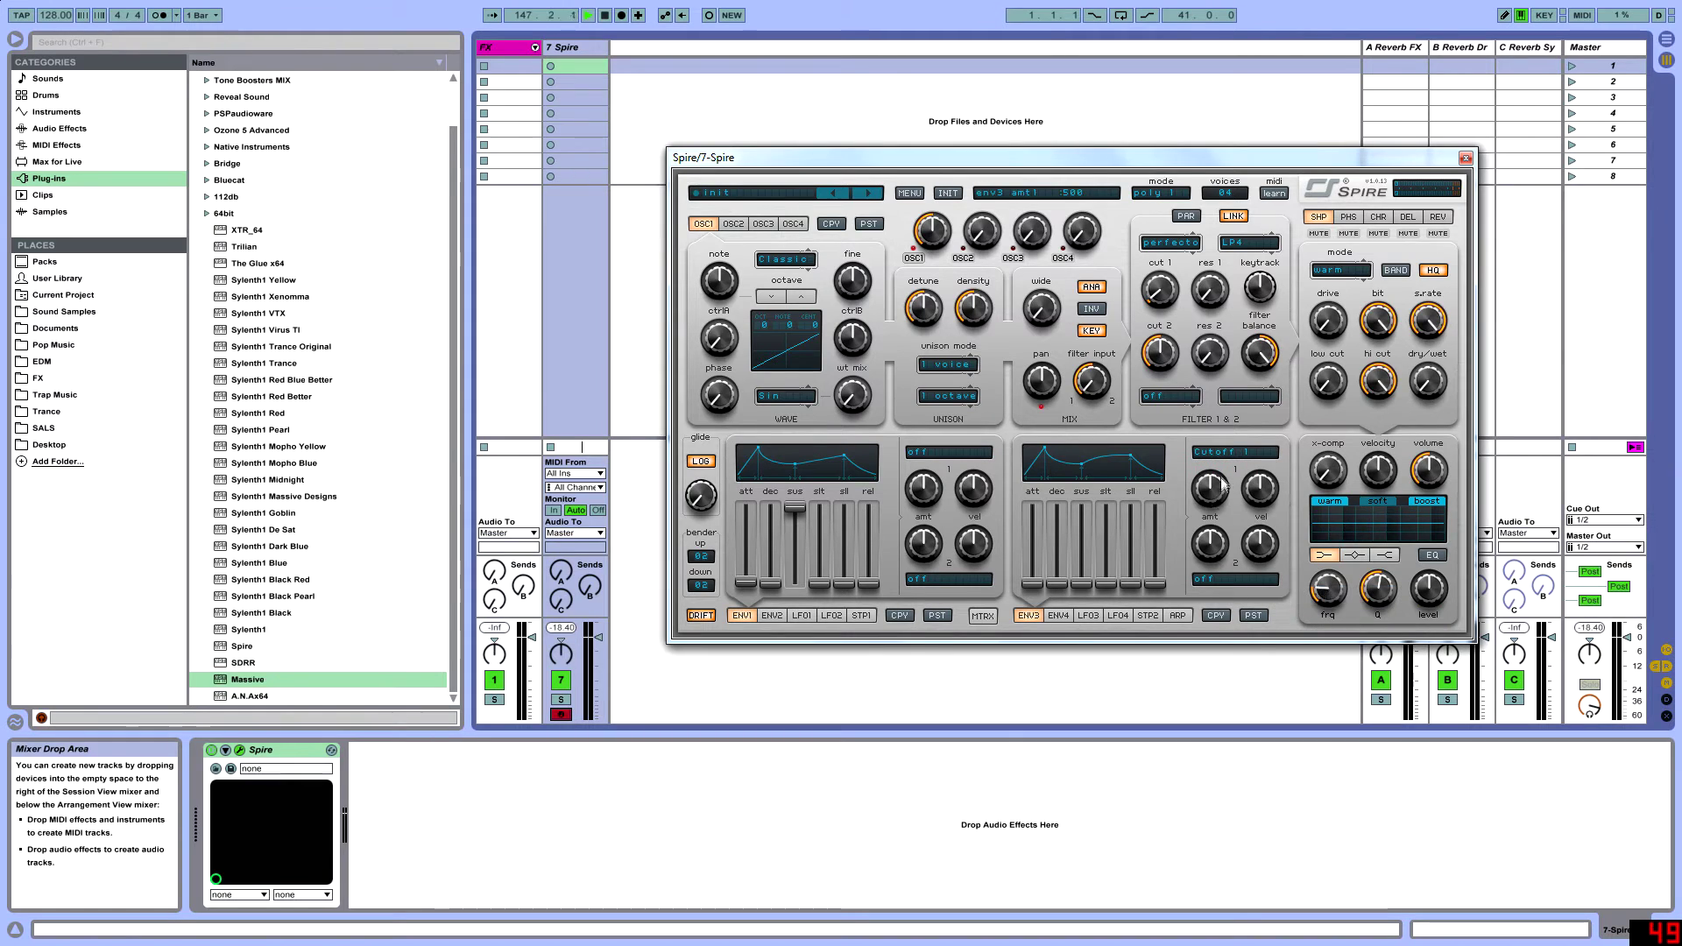
# Adjust envelope 3's cutoff modulation amount, raise its decay to about 379 and set filter 1's cutoff to about 130.
pyautogui.moveTo(1210, 490); pyautogui.dragTo(1190, 584)
pyautogui.moveTo(1058, 587); pyautogui.dragTo(1097, 554)
pyautogui.moveTo(1162, 289)
pyautogui.mouseDown()
pyautogui.moveTo(1174, 272)
pyautogui.moveTo(1176, 298)
pyautogui.mouseUp()
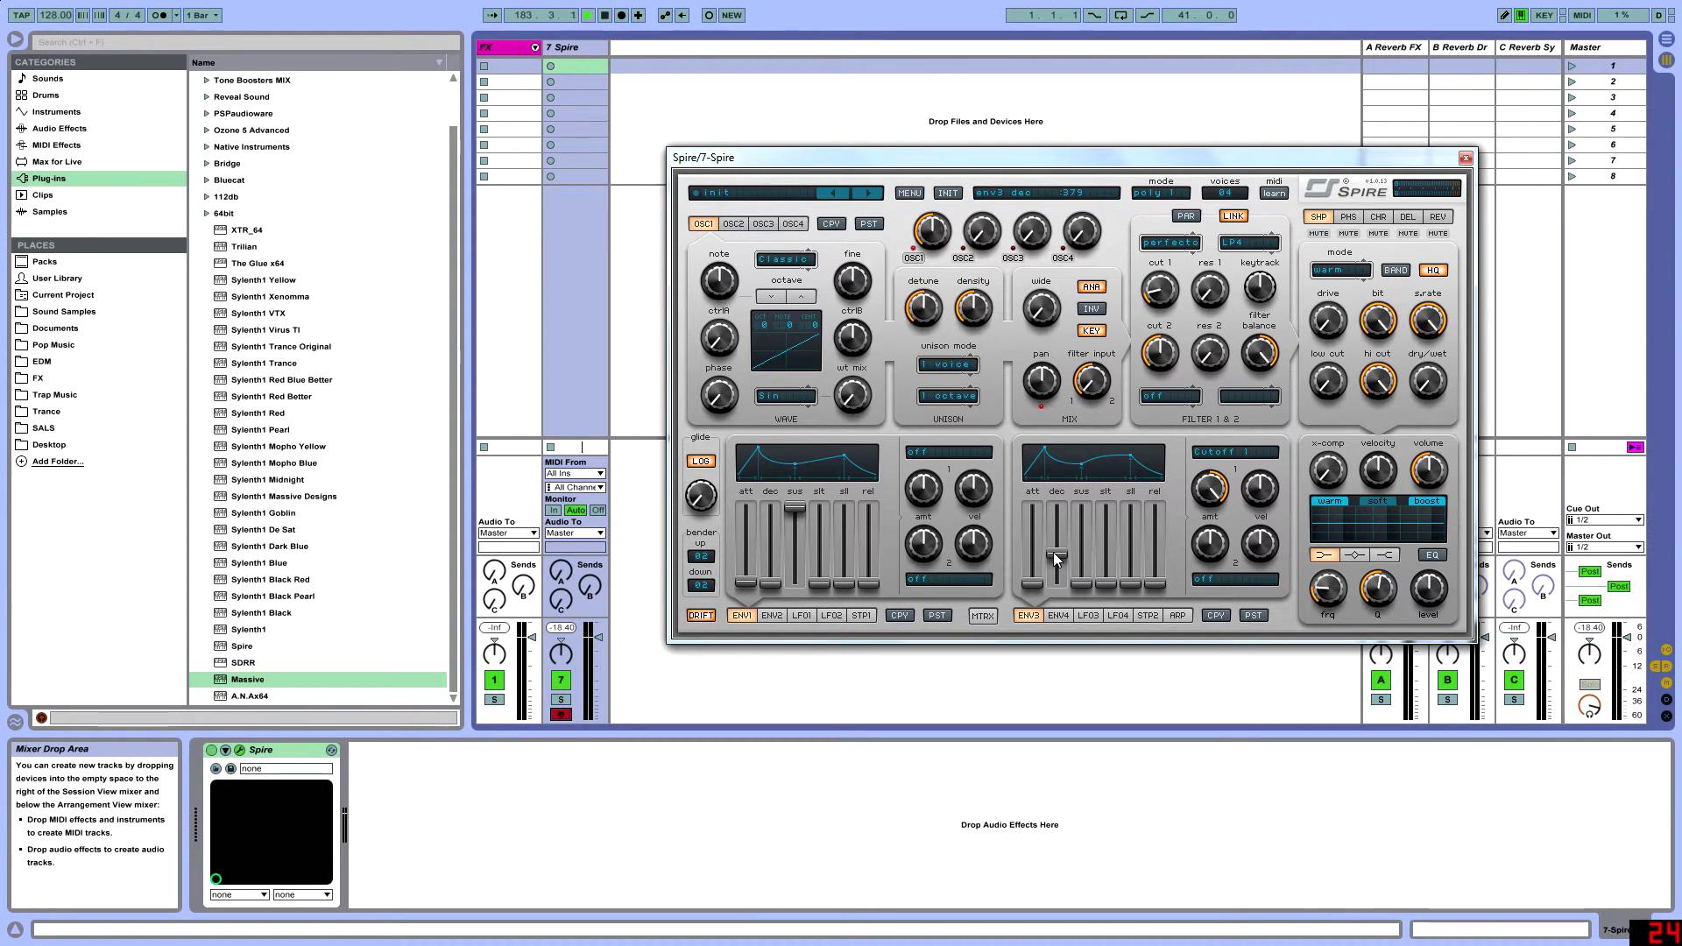
# Turn filter 1 off.
pyautogui.click(1193, 248)
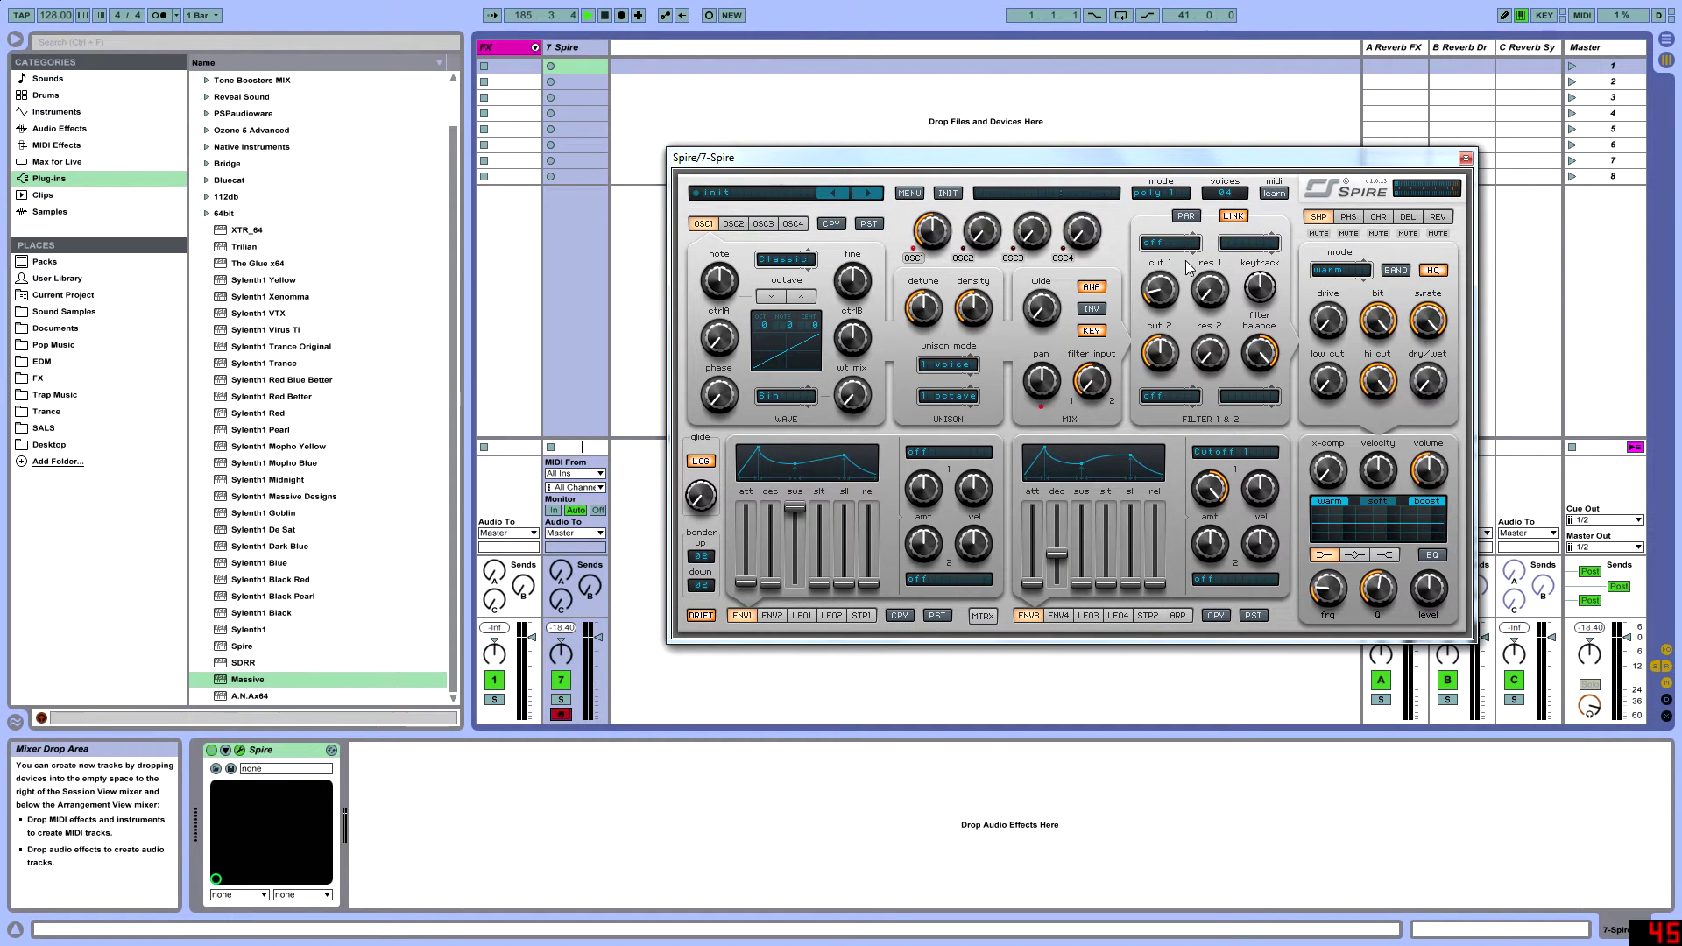
pyautogui.click(1170, 248)
pyautogui.click(1173, 263)
pyautogui.moveTo(1157, 279)
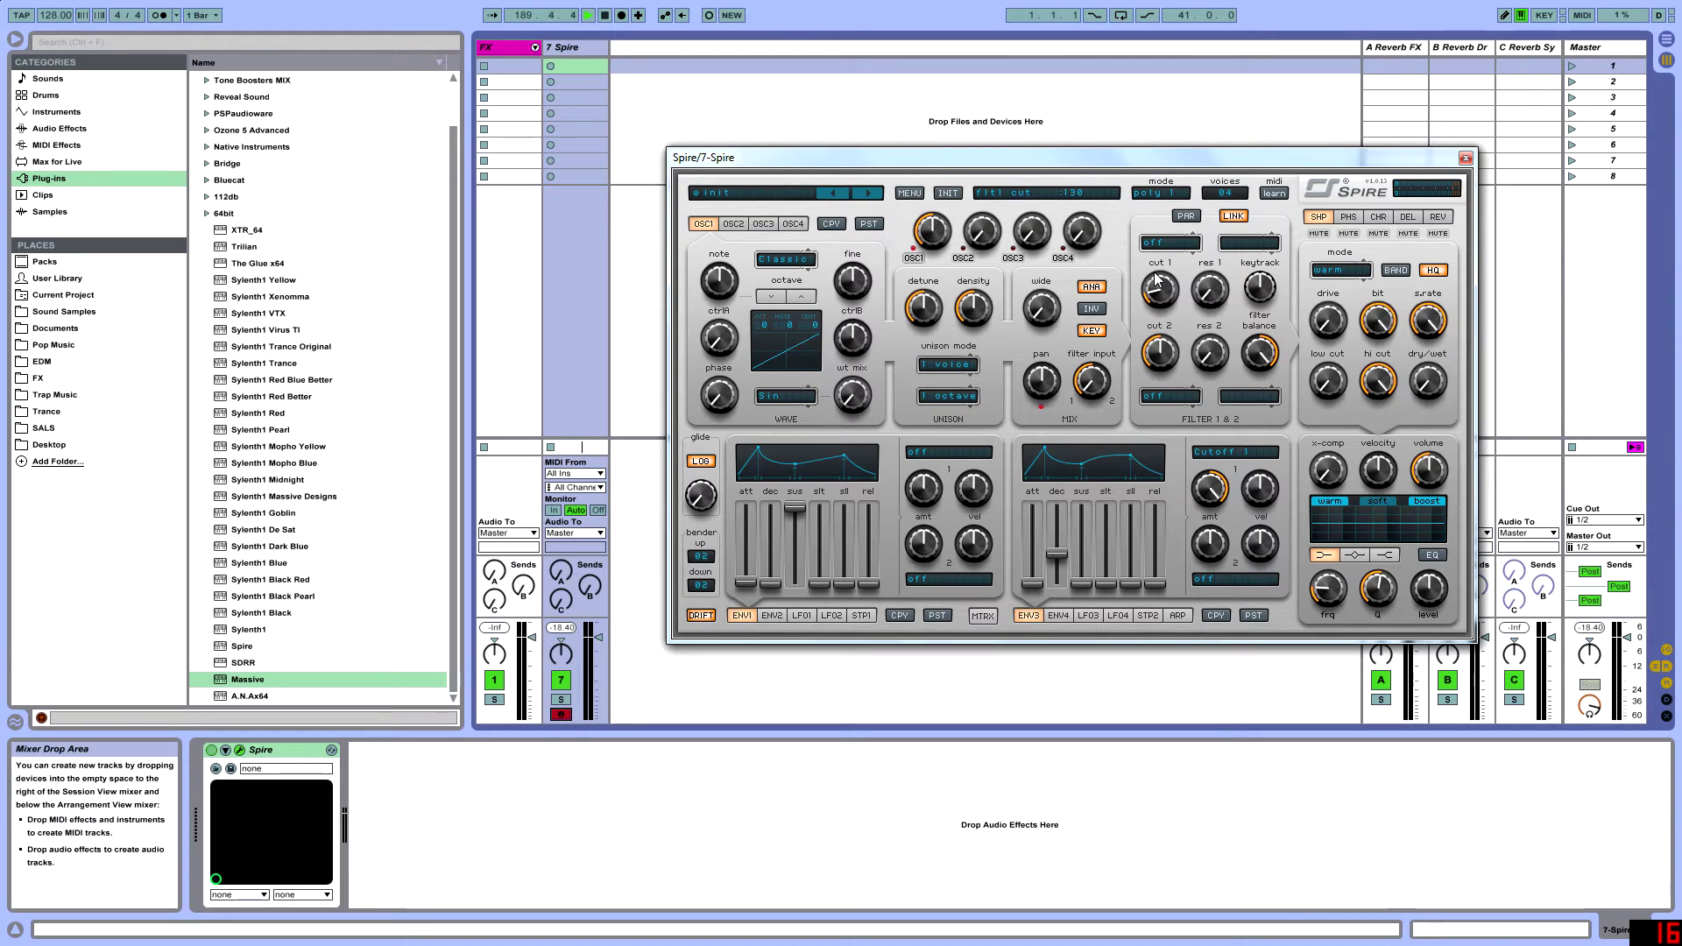
# Clear envelope 3's cutoff modulation assignment and lower its decay to 0.
pyautogui.moveTo(1222, 491)
pyautogui.moveTo(1225, 493); pyautogui.dragTo(1212, 543)
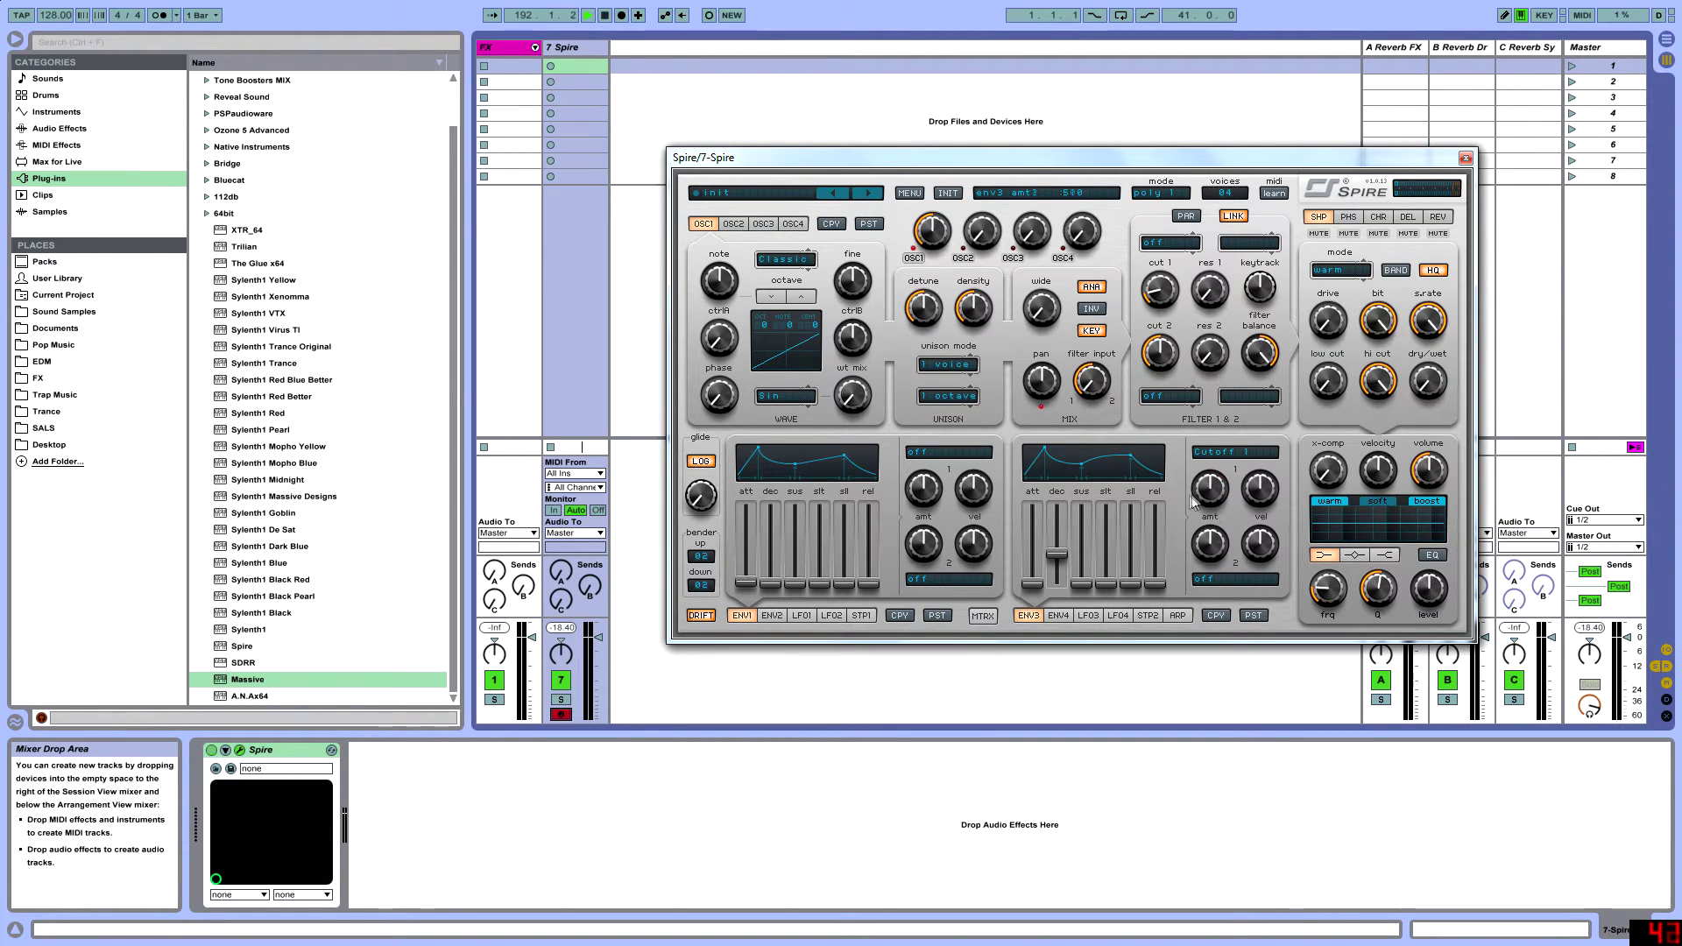
pyautogui.click(1231, 453)
pyautogui.click(1226, 460)
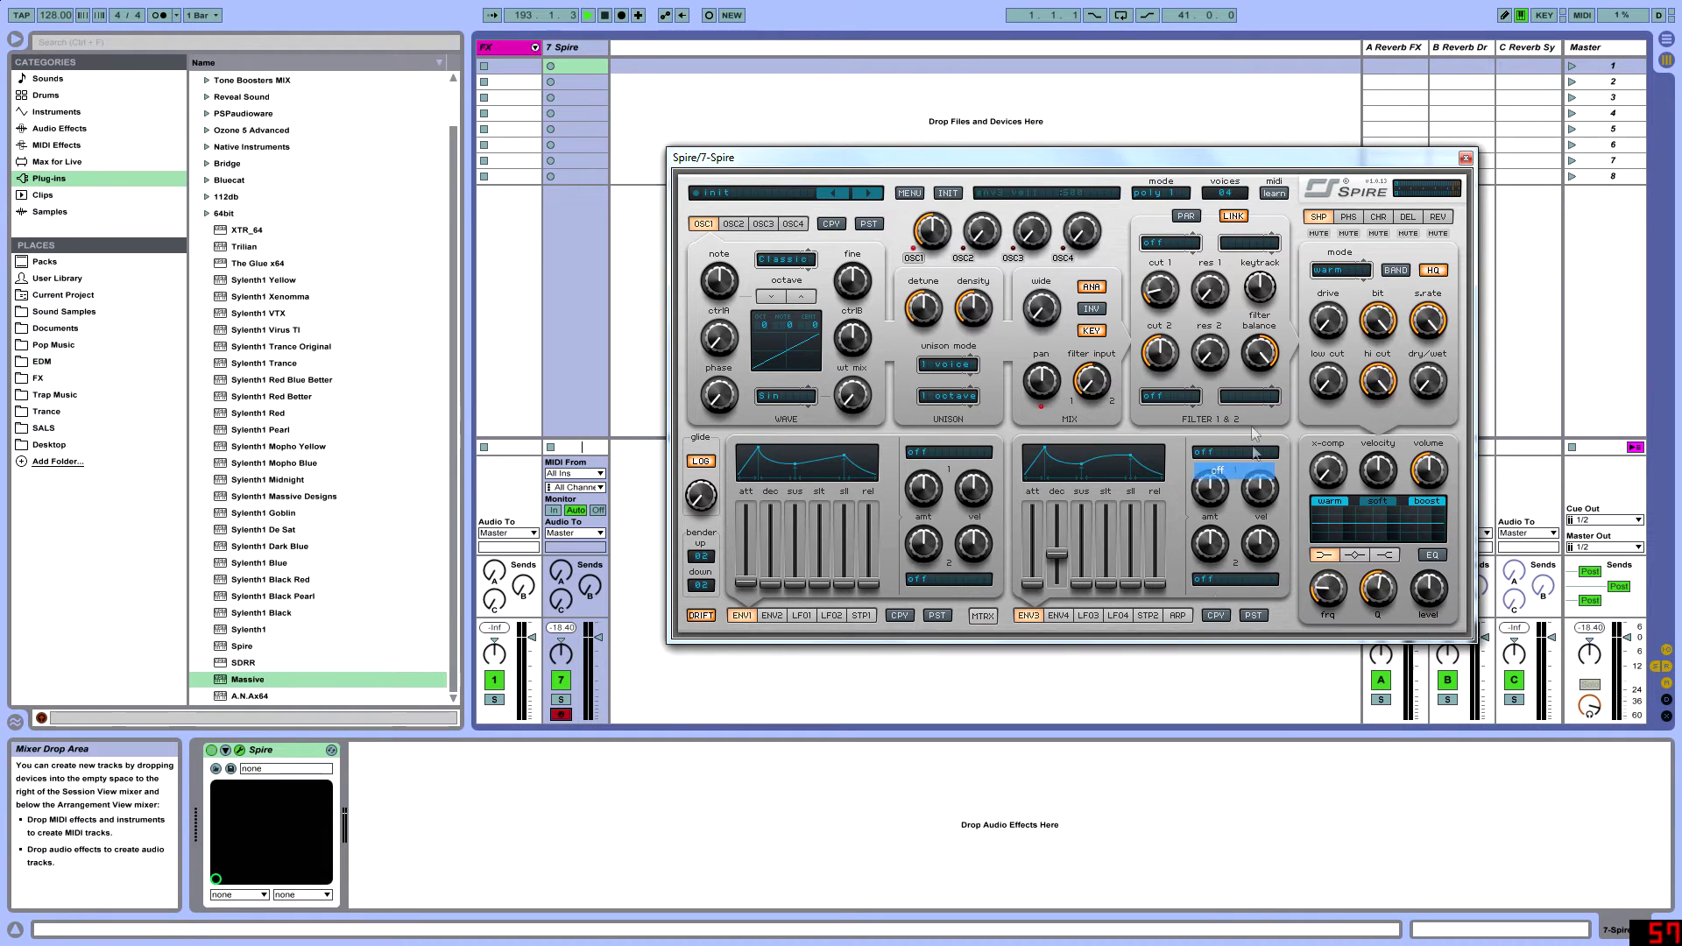
pyautogui.moveTo(1051, 556); pyautogui.dragTo(1056, 586)
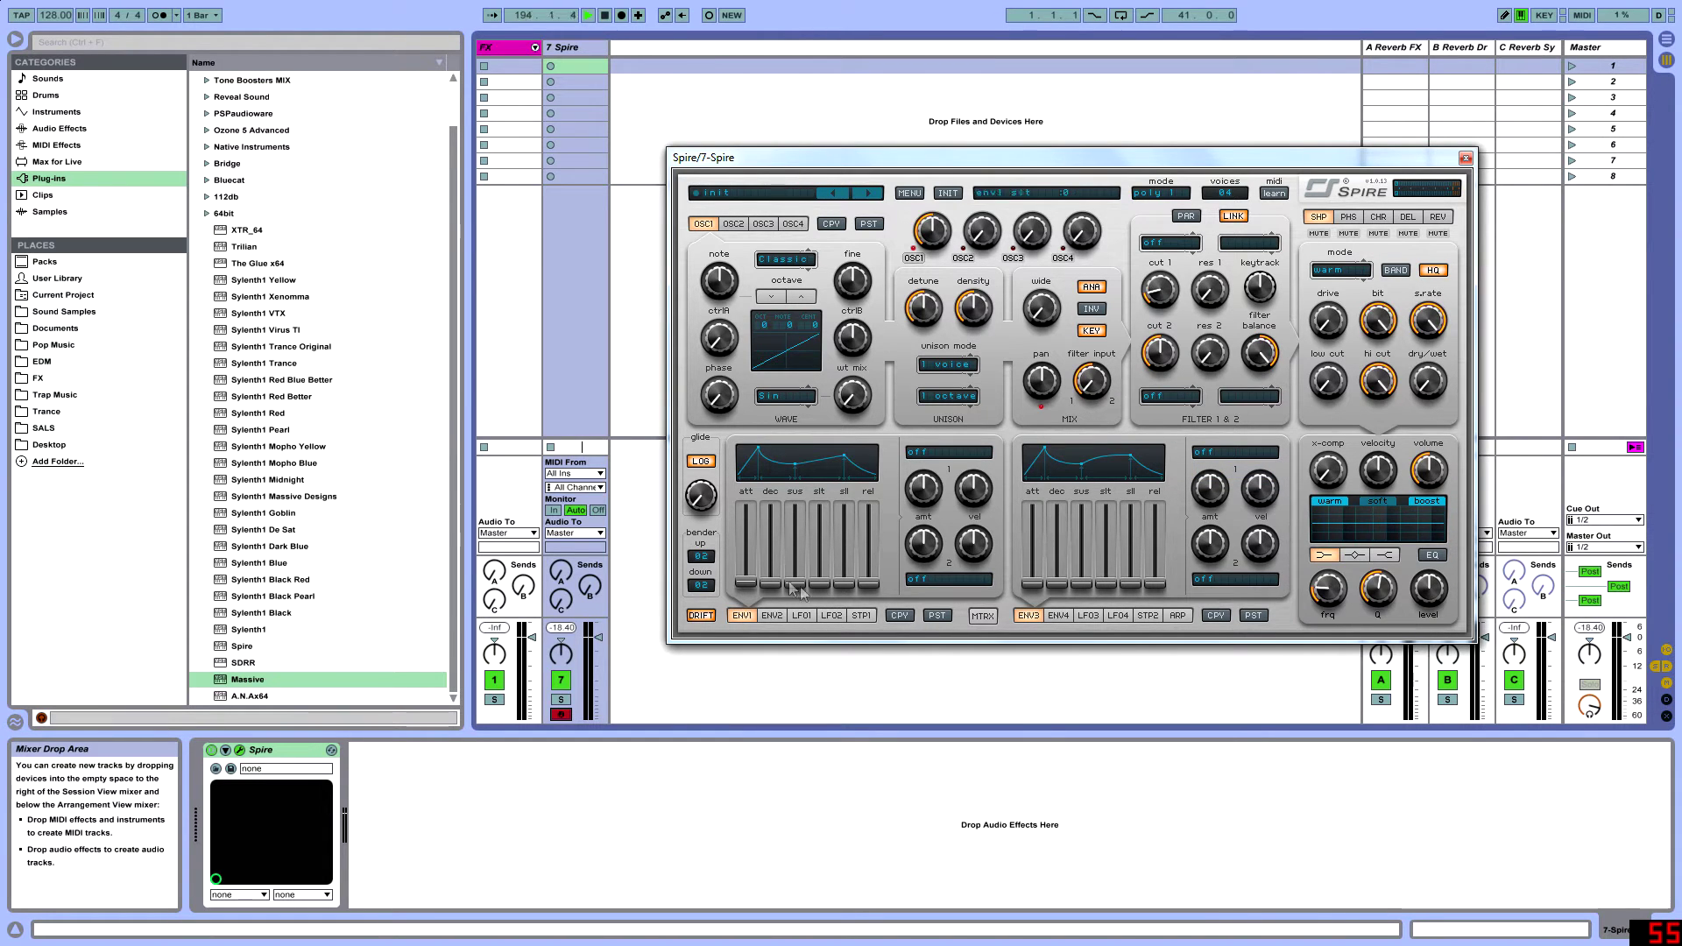
# Lower envelope 1's sustain to 0 and raise its decay.
pyautogui.moveTo(772, 587); pyautogui.dragTo(801, 565)
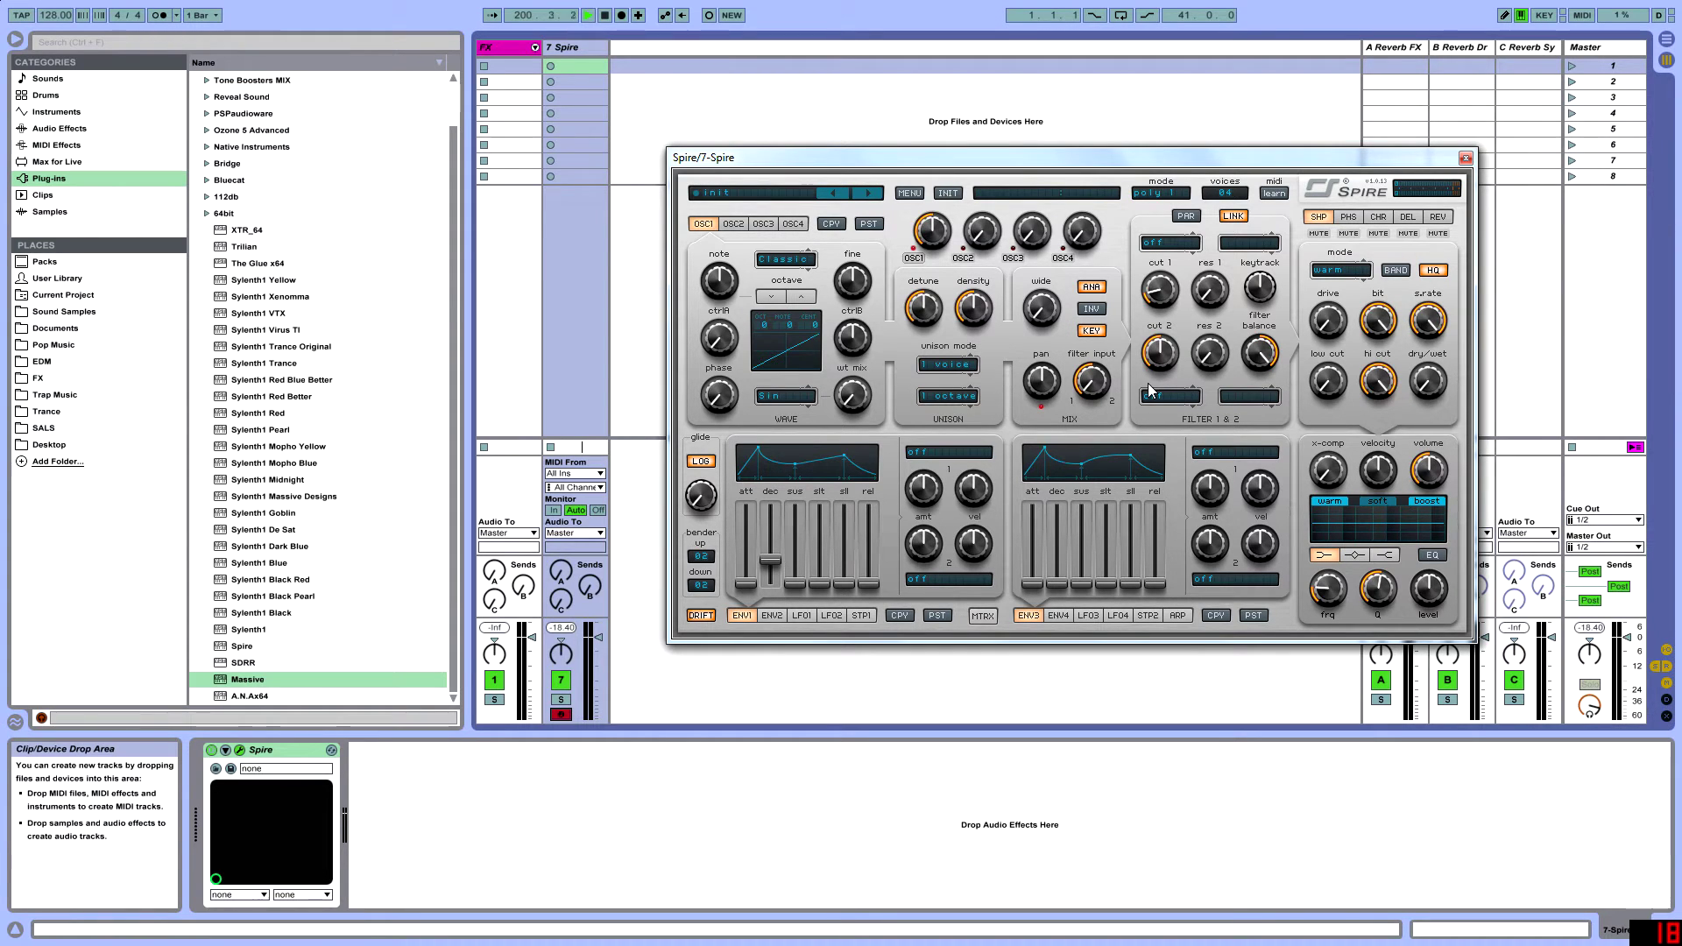
# Set oscillator 1's unison to 5 voices, adjusting the detune and raising the width to about 484.
pyautogui.click(949, 365)
pyautogui.click(971, 465)
pyautogui.scroll(3, 938, 302)
pyautogui.moveTo(936, 308); pyautogui.dragTo(943, 338)
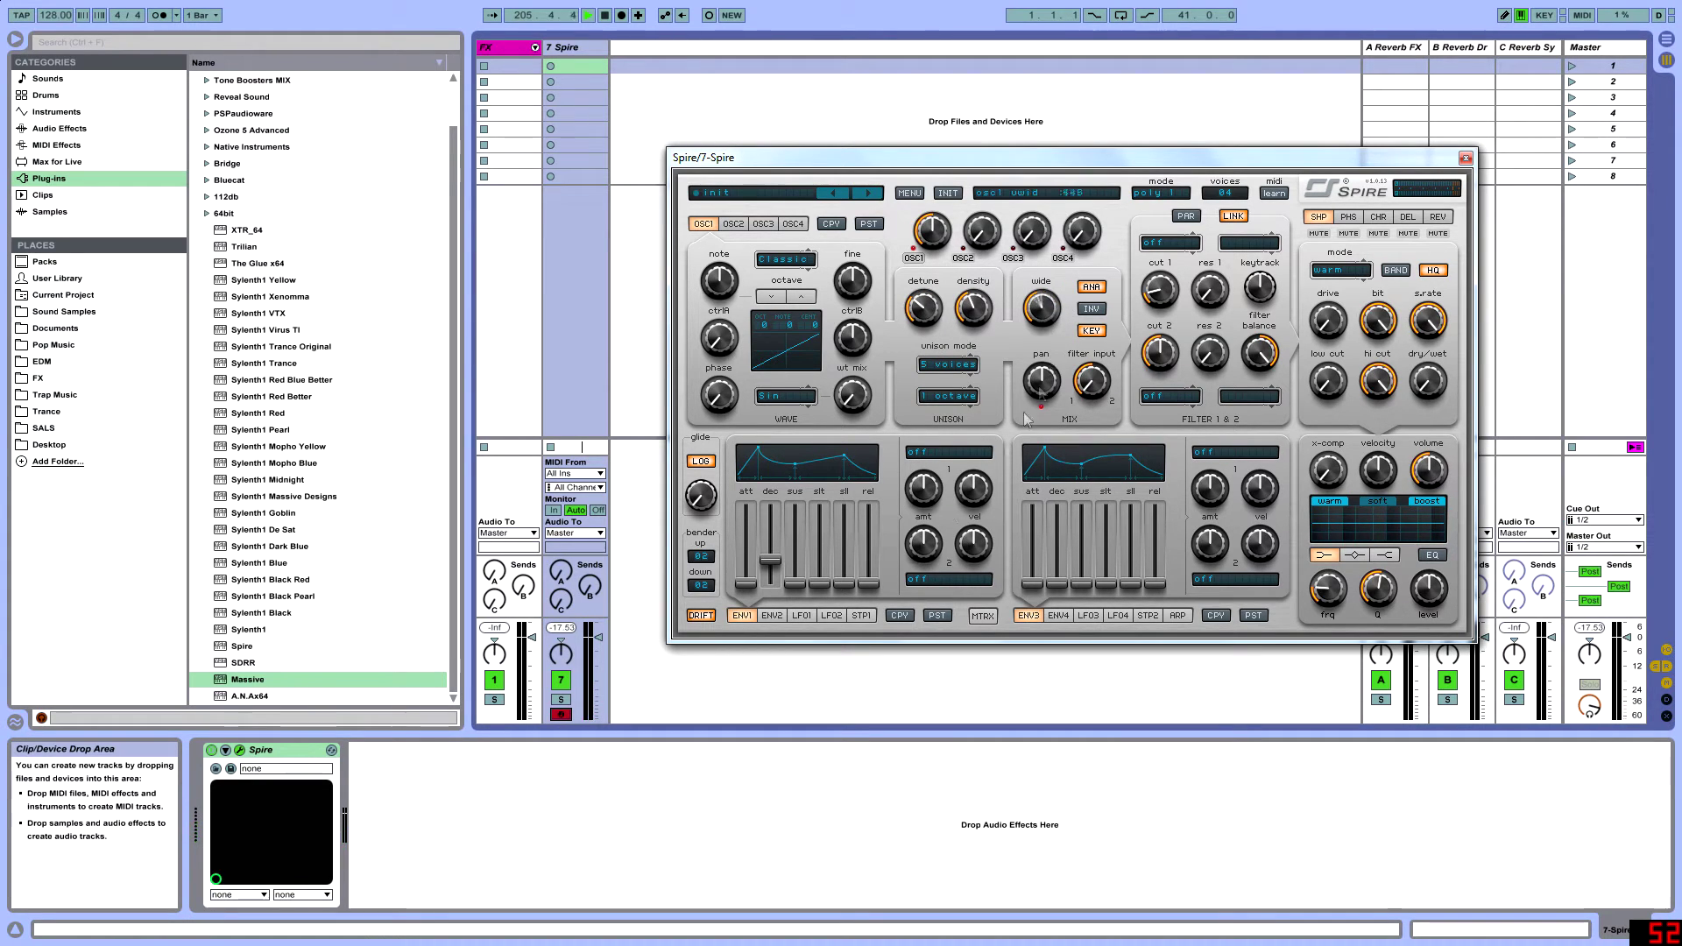
# Lengthen envelope 1's release slightly.
pyautogui.moveTo(867, 585); pyautogui.dragTo(870, 573)
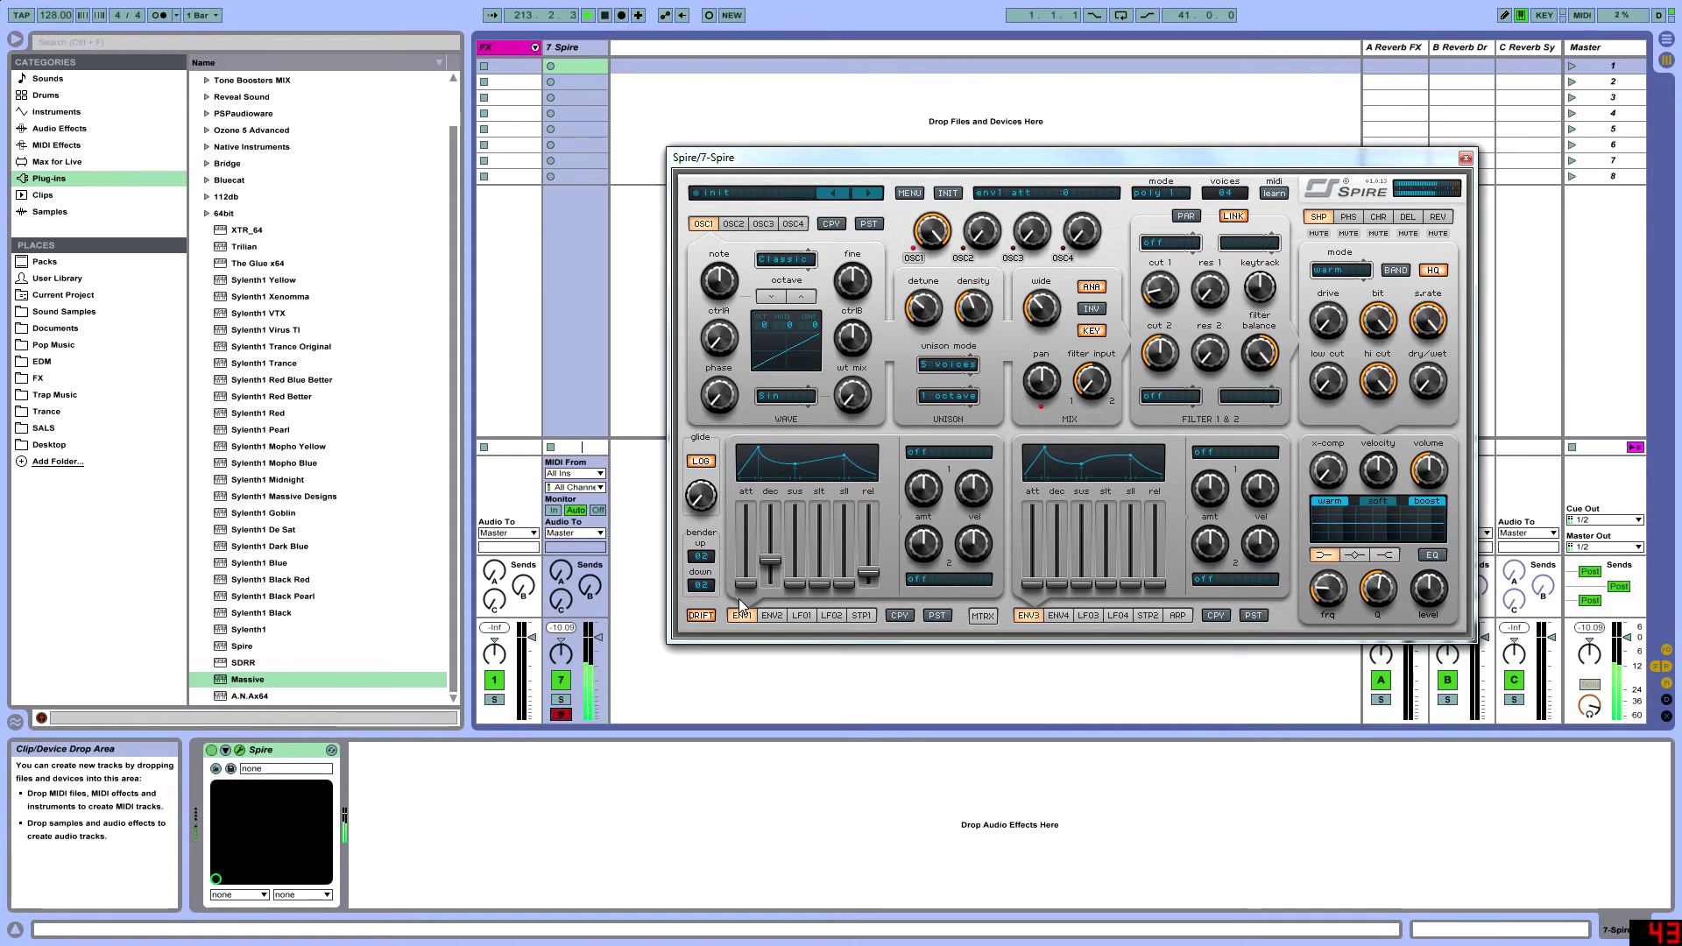
# Add the Bach 16th Arpeggiator MIDI effect preset to the Spire track.
pyautogui.click(59, 128)
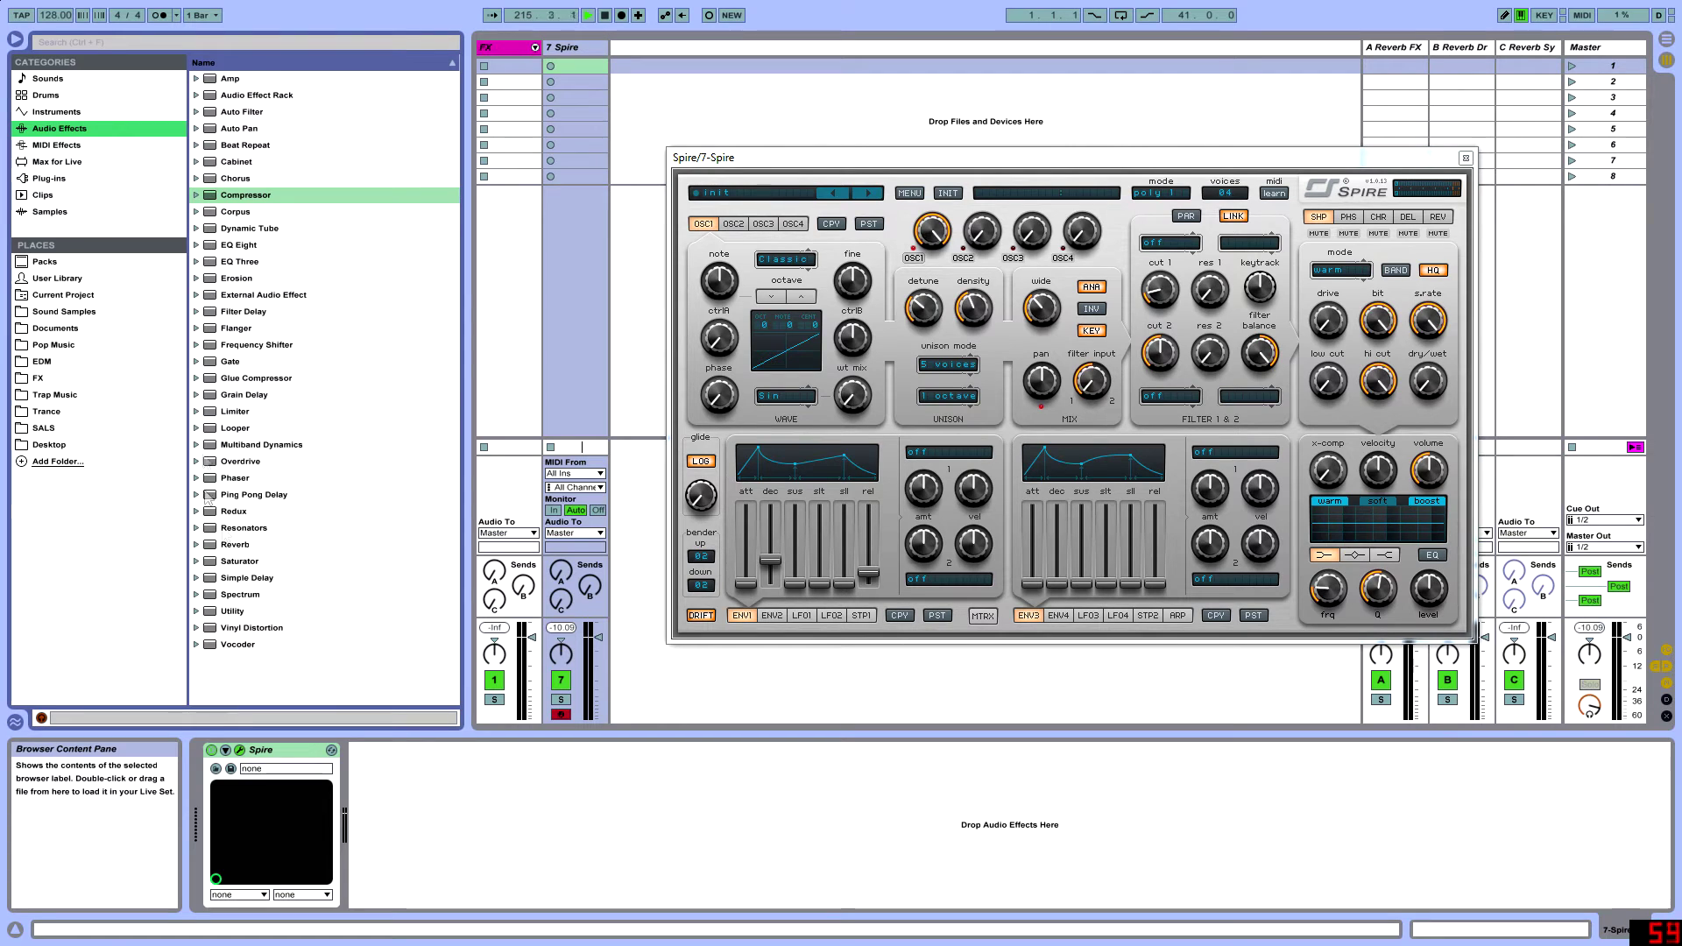
pyautogui.click(56, 144)
pyautogui.click(196, 78)
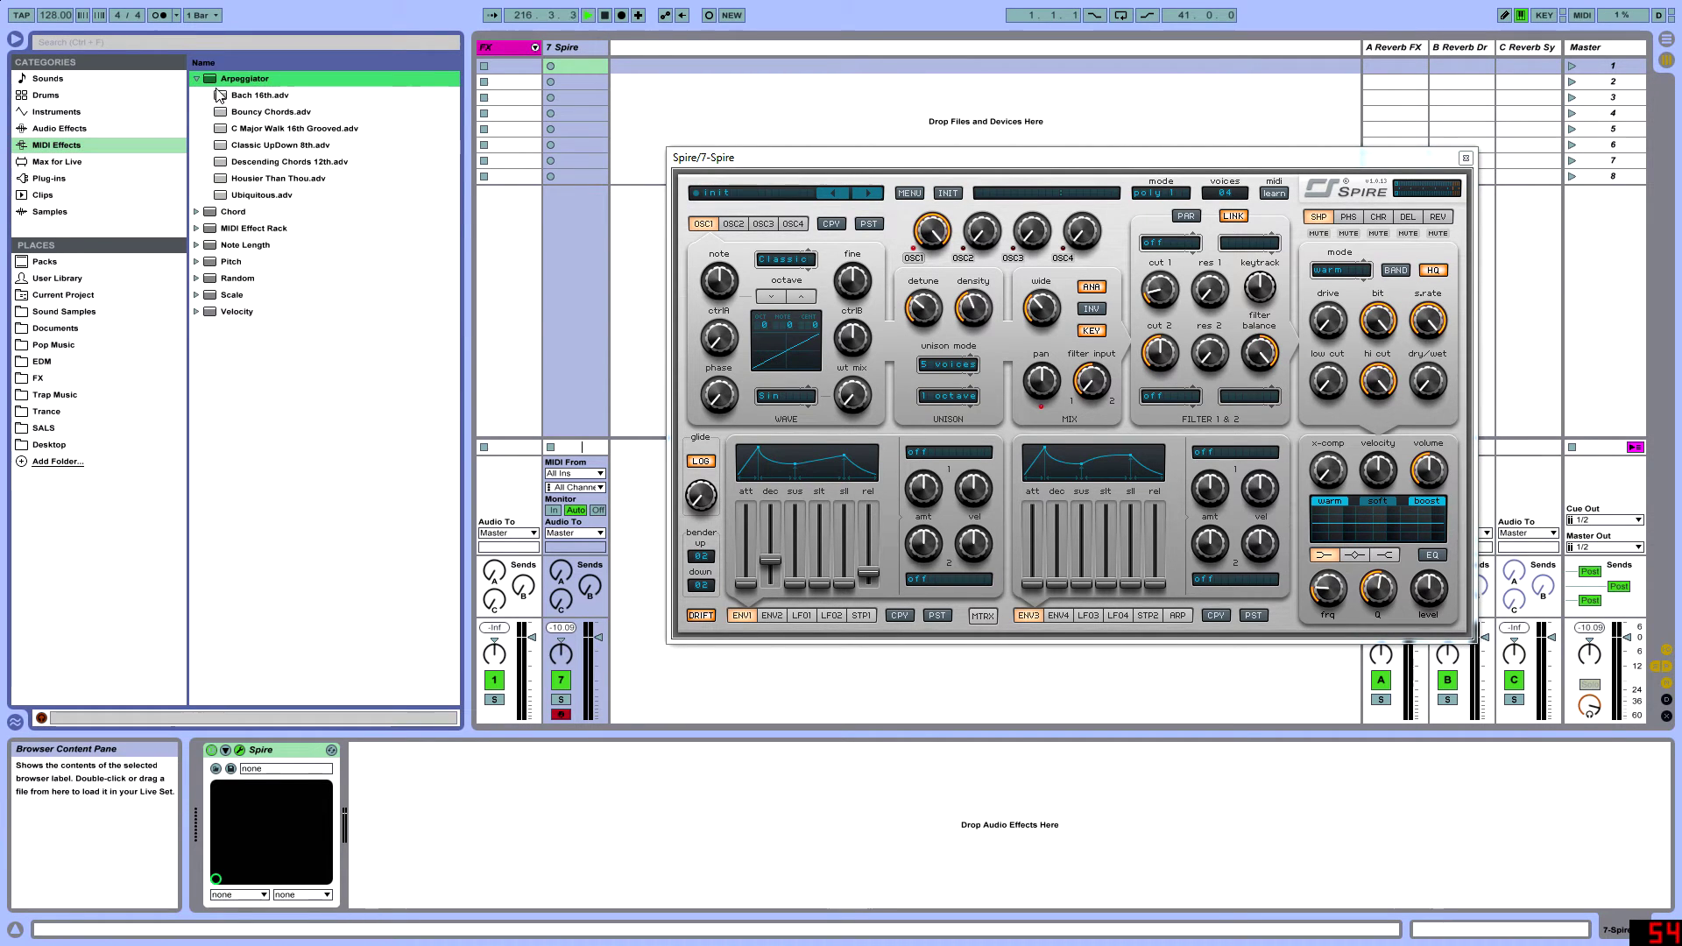
pyautogui.doubleClick(221, 94)
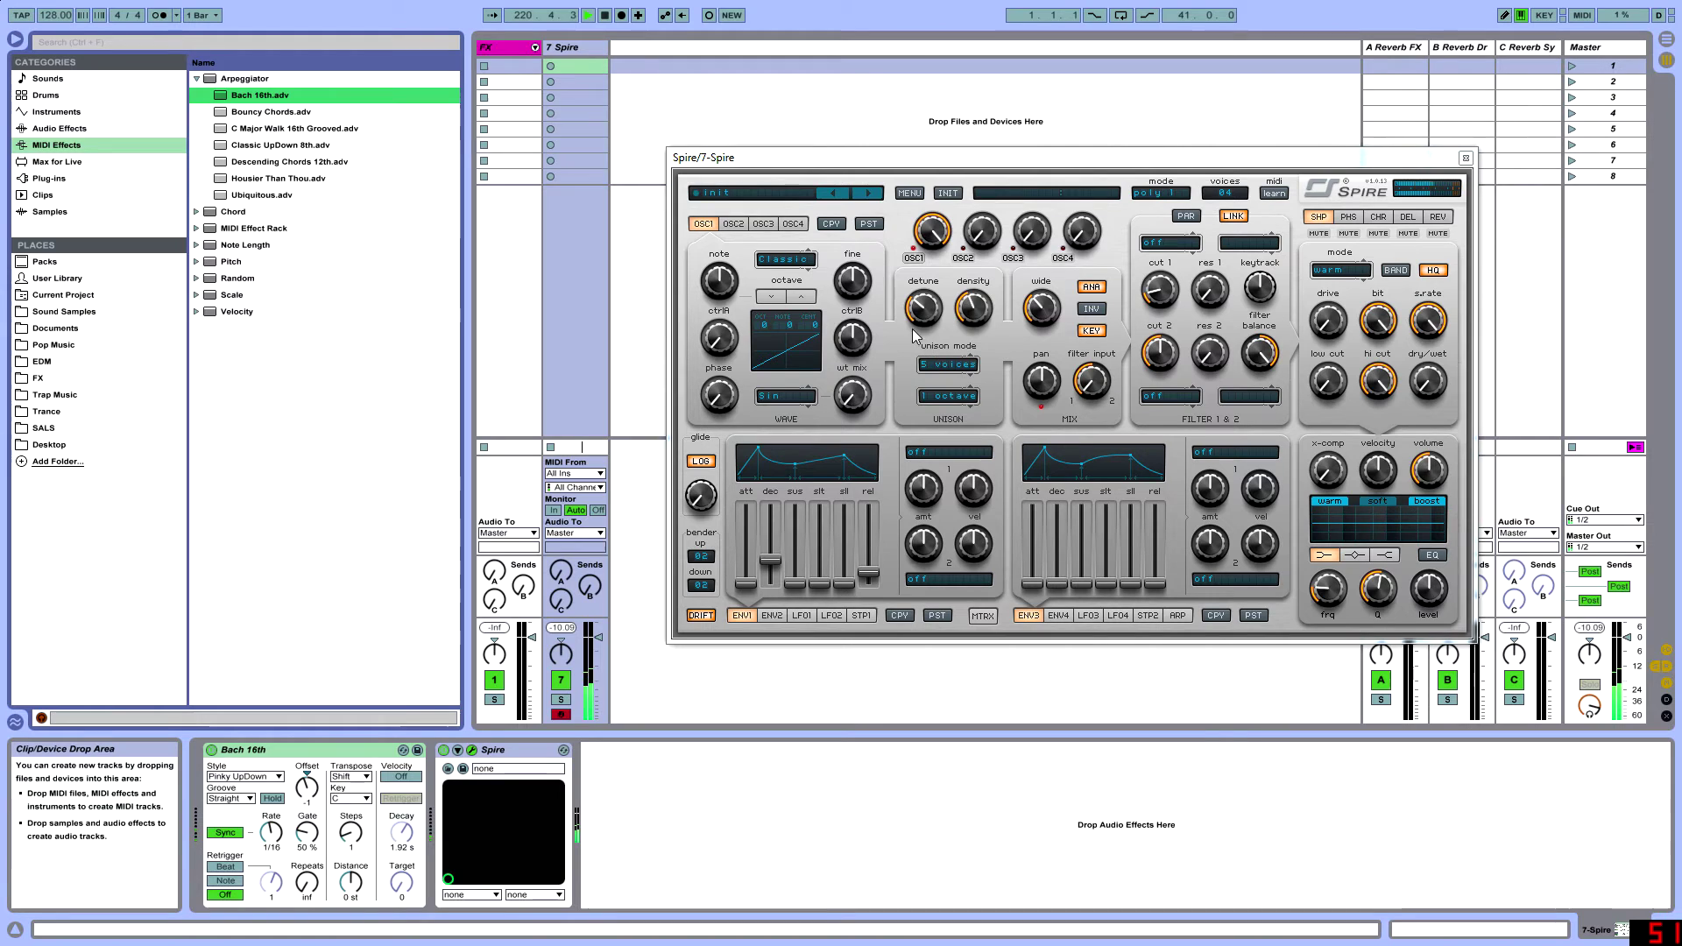
# Adjust oscillator 1's detune, then raise oscillator 2's mix level to 1000 and increase its ctrlA.
pyautogui.moveTo(923, 309)
pyautogui.mouseDown()
pyautogui.moveTo(957, 279)
pyautogui.moveTo(972, 346)
pyautogui.moveTo(939, 282)
pyautogui.moveTo(944, 326)
pyautogui.mouseUp()
pyautogui.moveTo(982, 232); pyautogui.dragTo(983, 202)
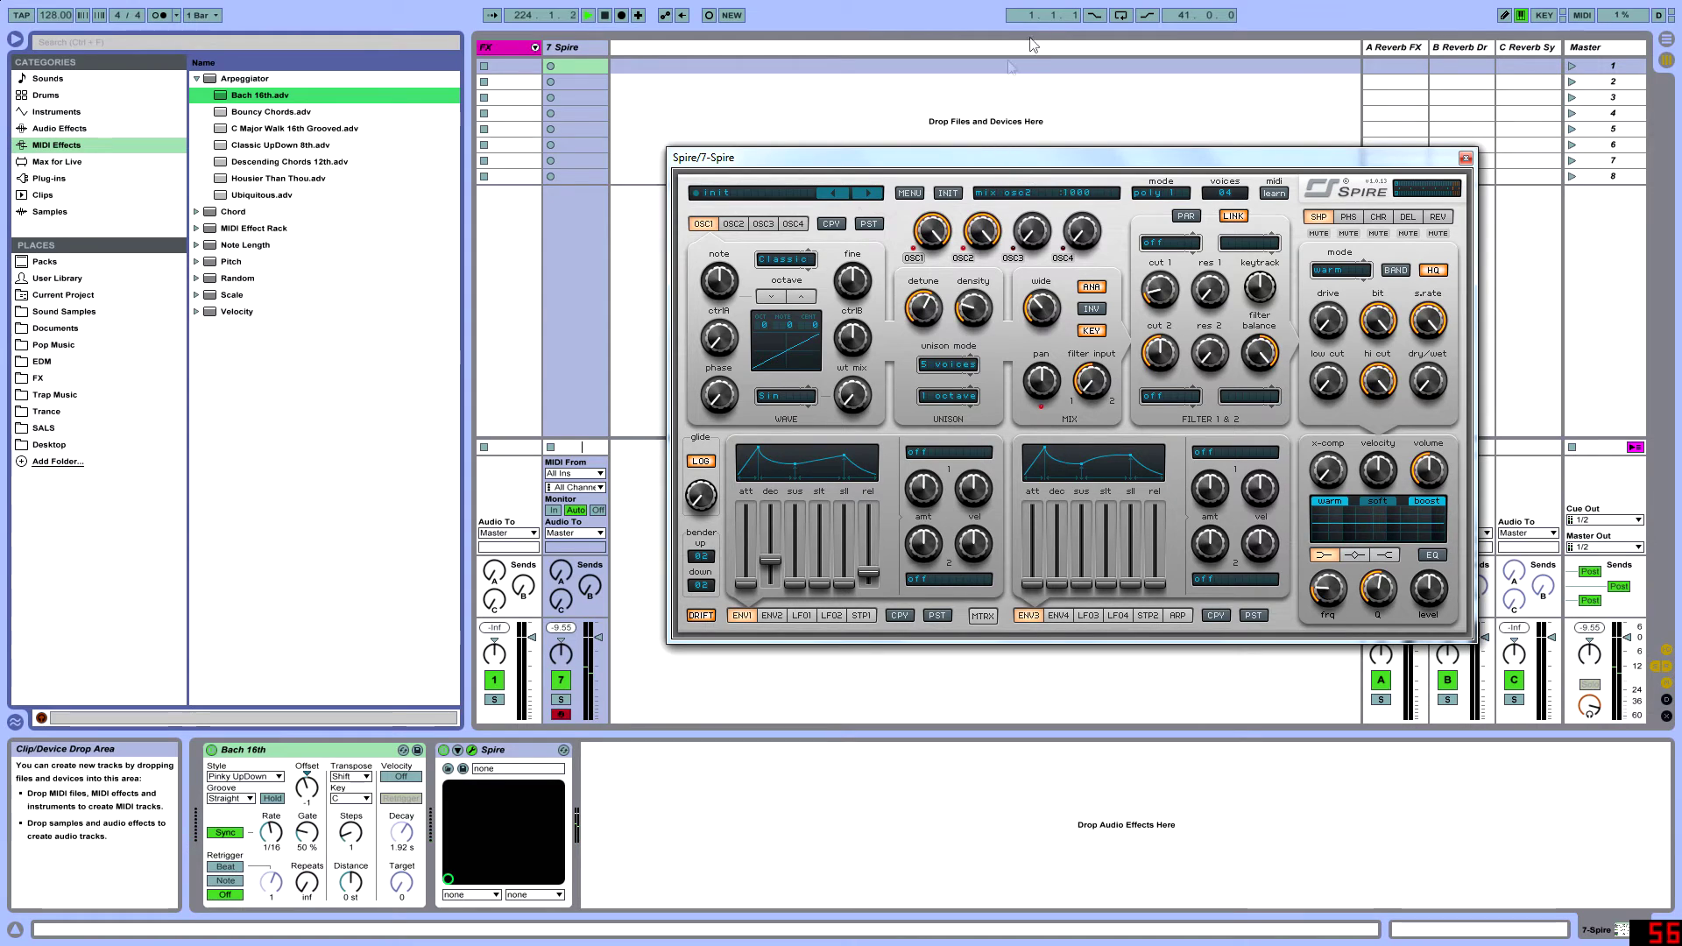
pyautogui.click(734, 224)
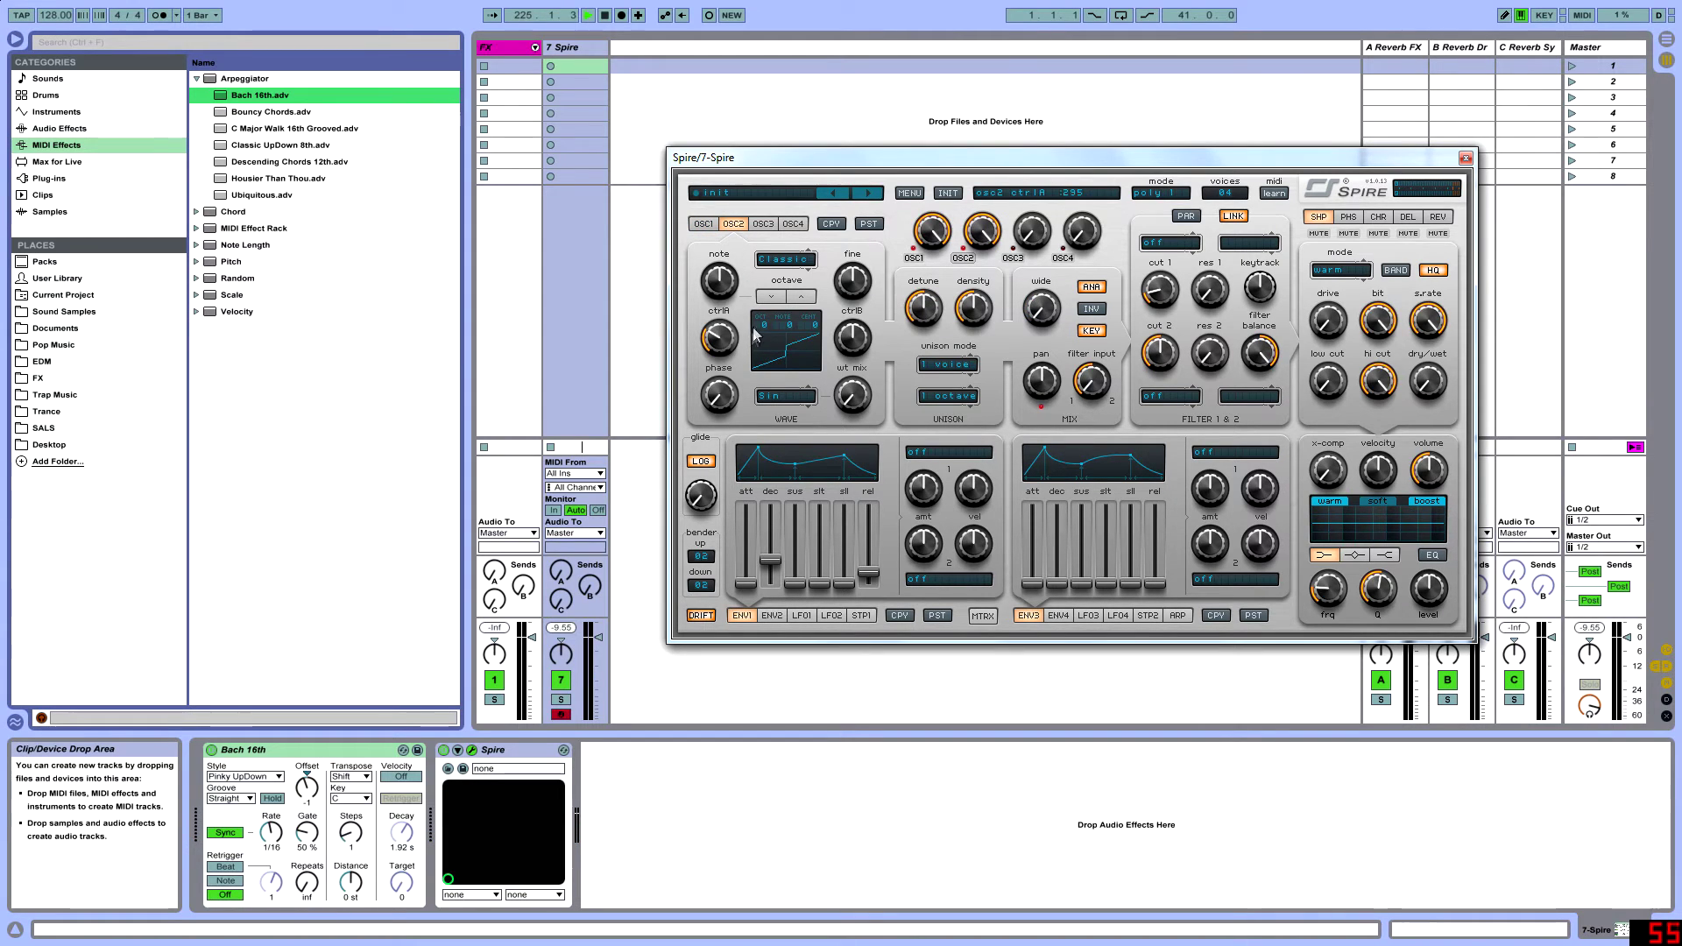
pyautogui.moveTo(718, 349); pyautogui.dragTo(736, 344)
pyautogui.moveTo(738, 355); pyautogui.dragTo(753, 336)
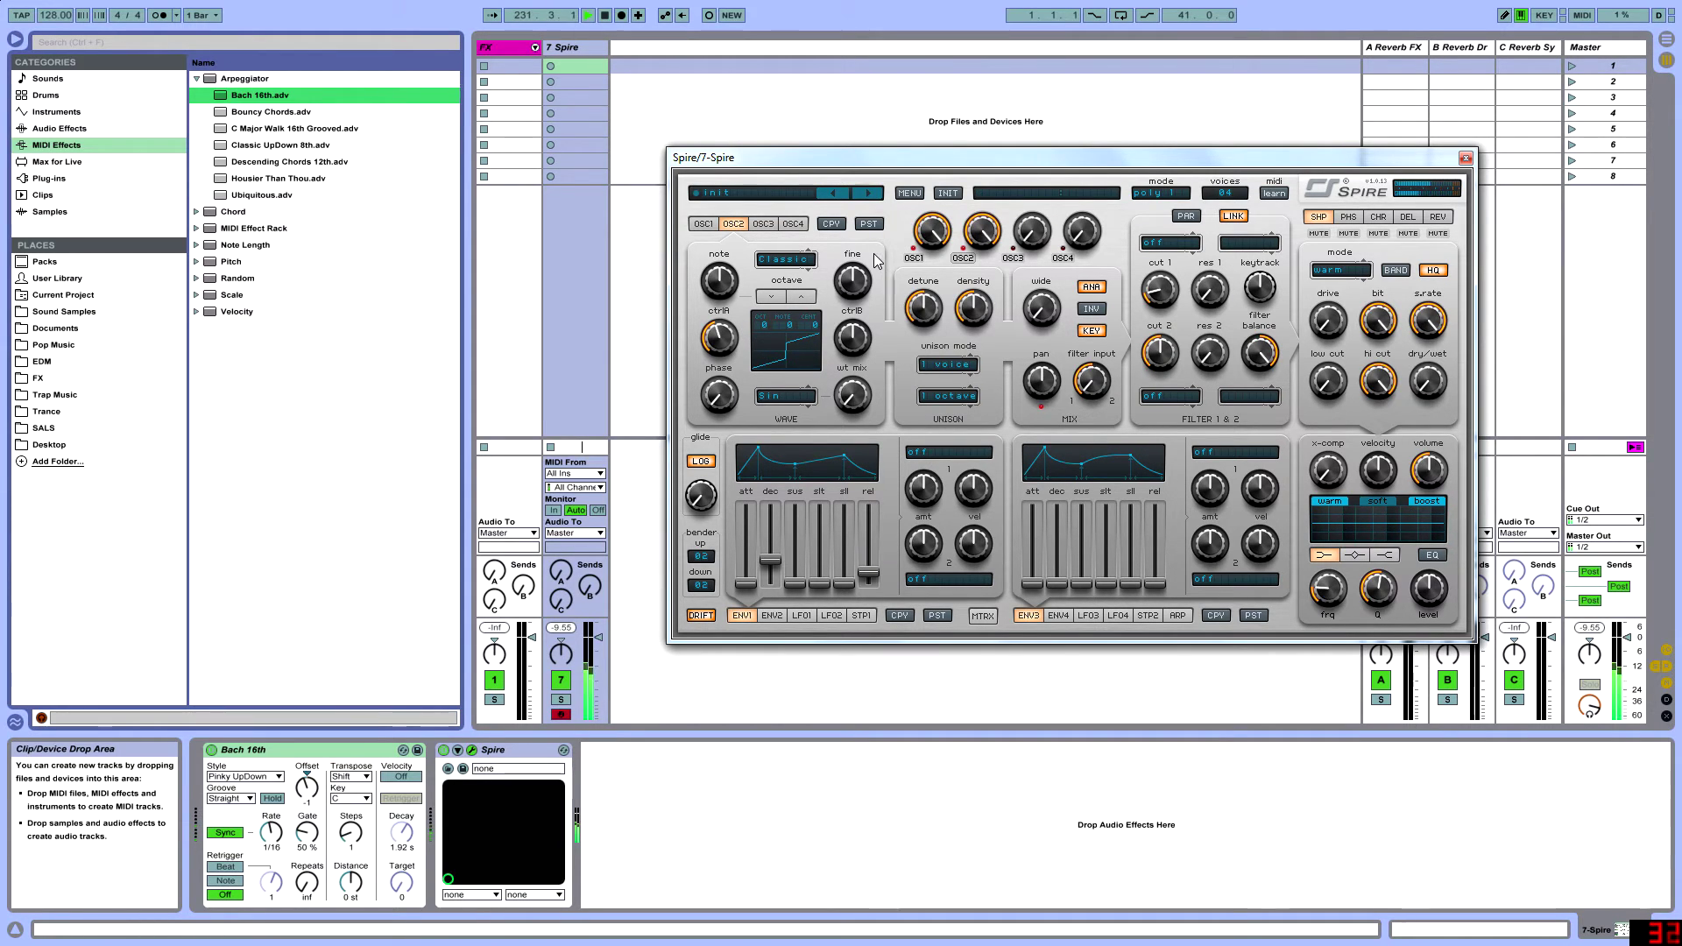
# Set oscillator 2's unison to 8 voices and adjust its detune.
pyautogui.click(948, 368)
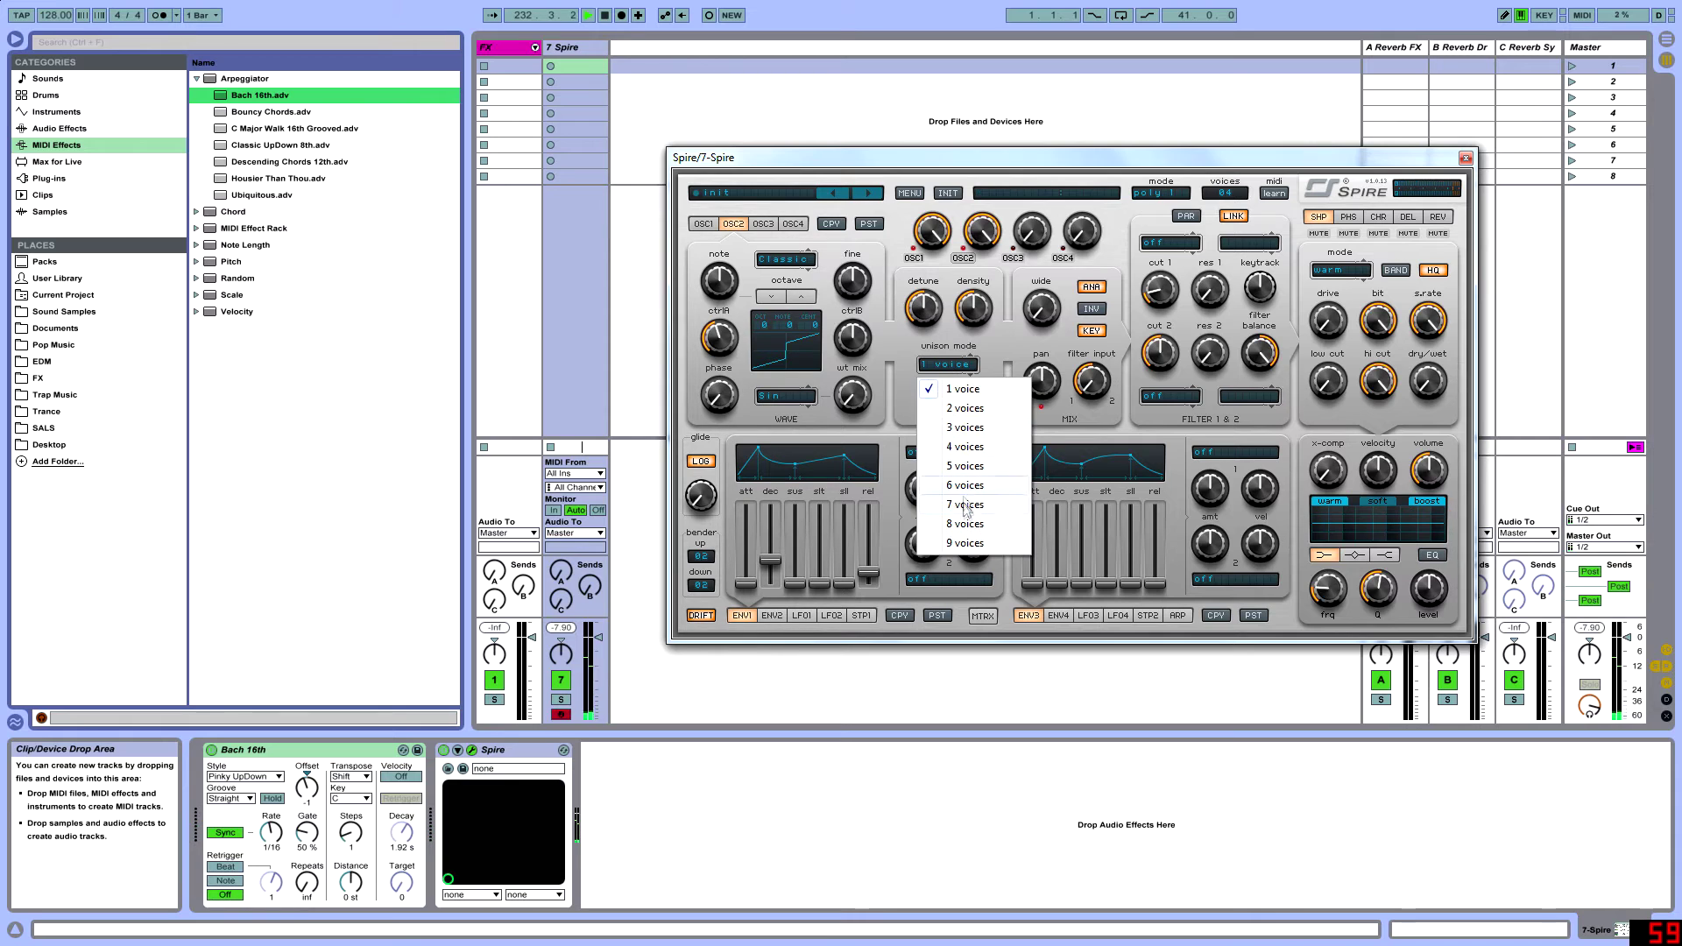
pyautogui.click(950, 524)
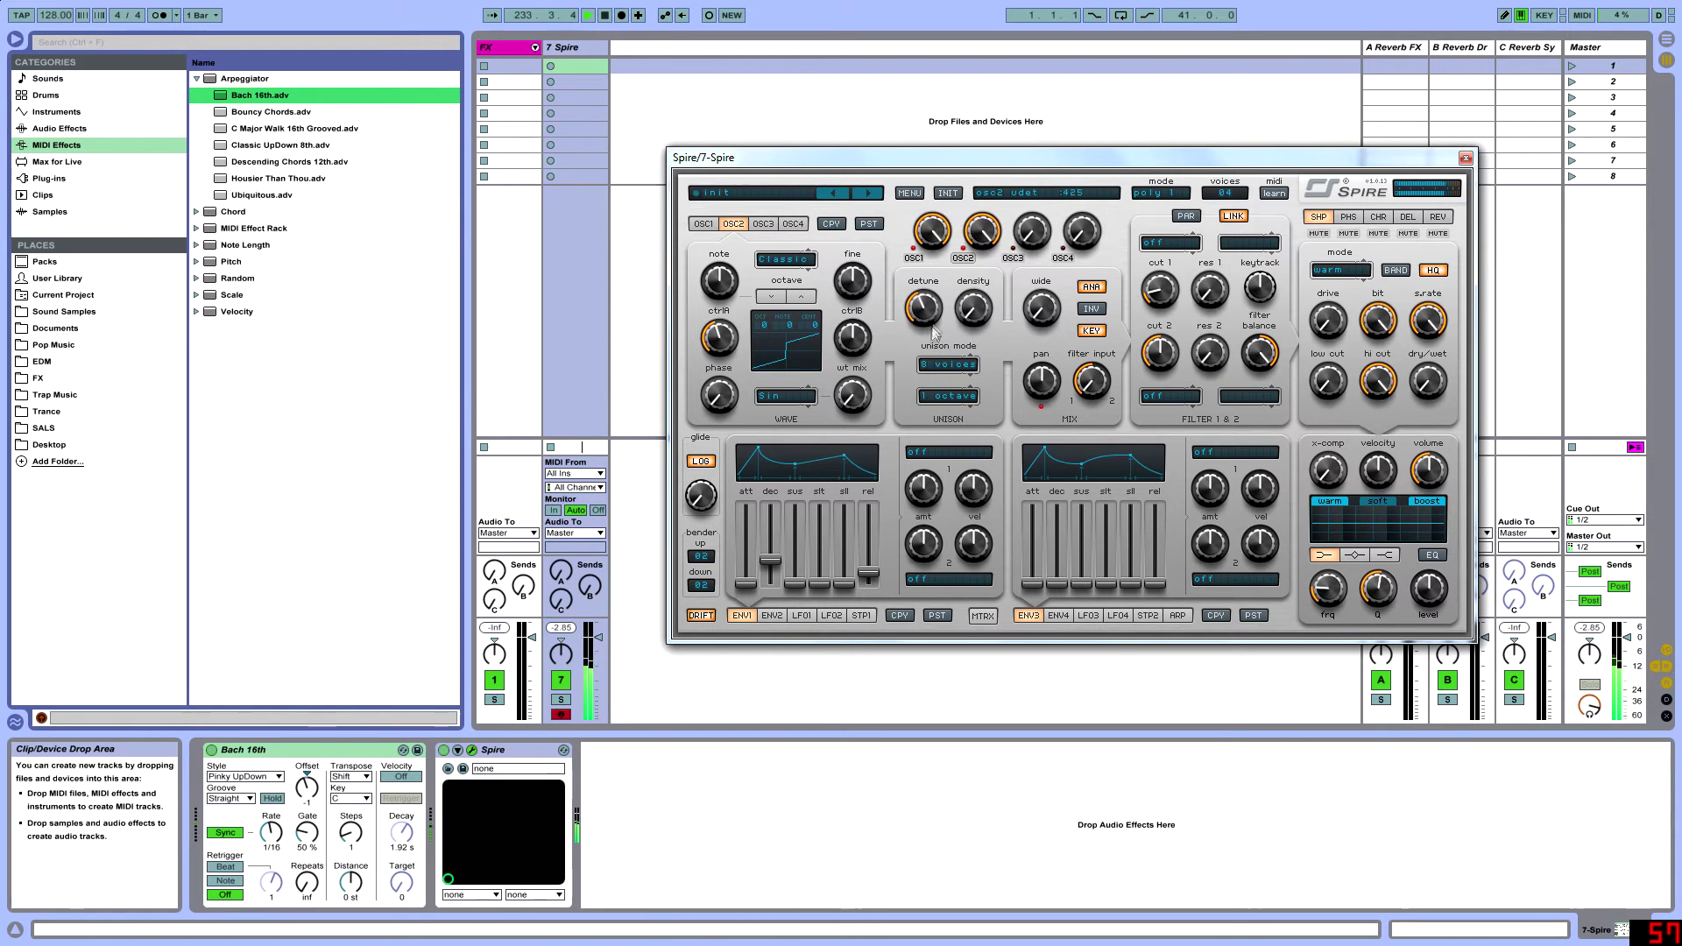
pyautogui.moveTo(934, 333); pyautogui.dragTo(915, 324)
# Lower oscillator 1's width to 0 and raise oscillator 2's width.
pyautogui.click(704, 224)
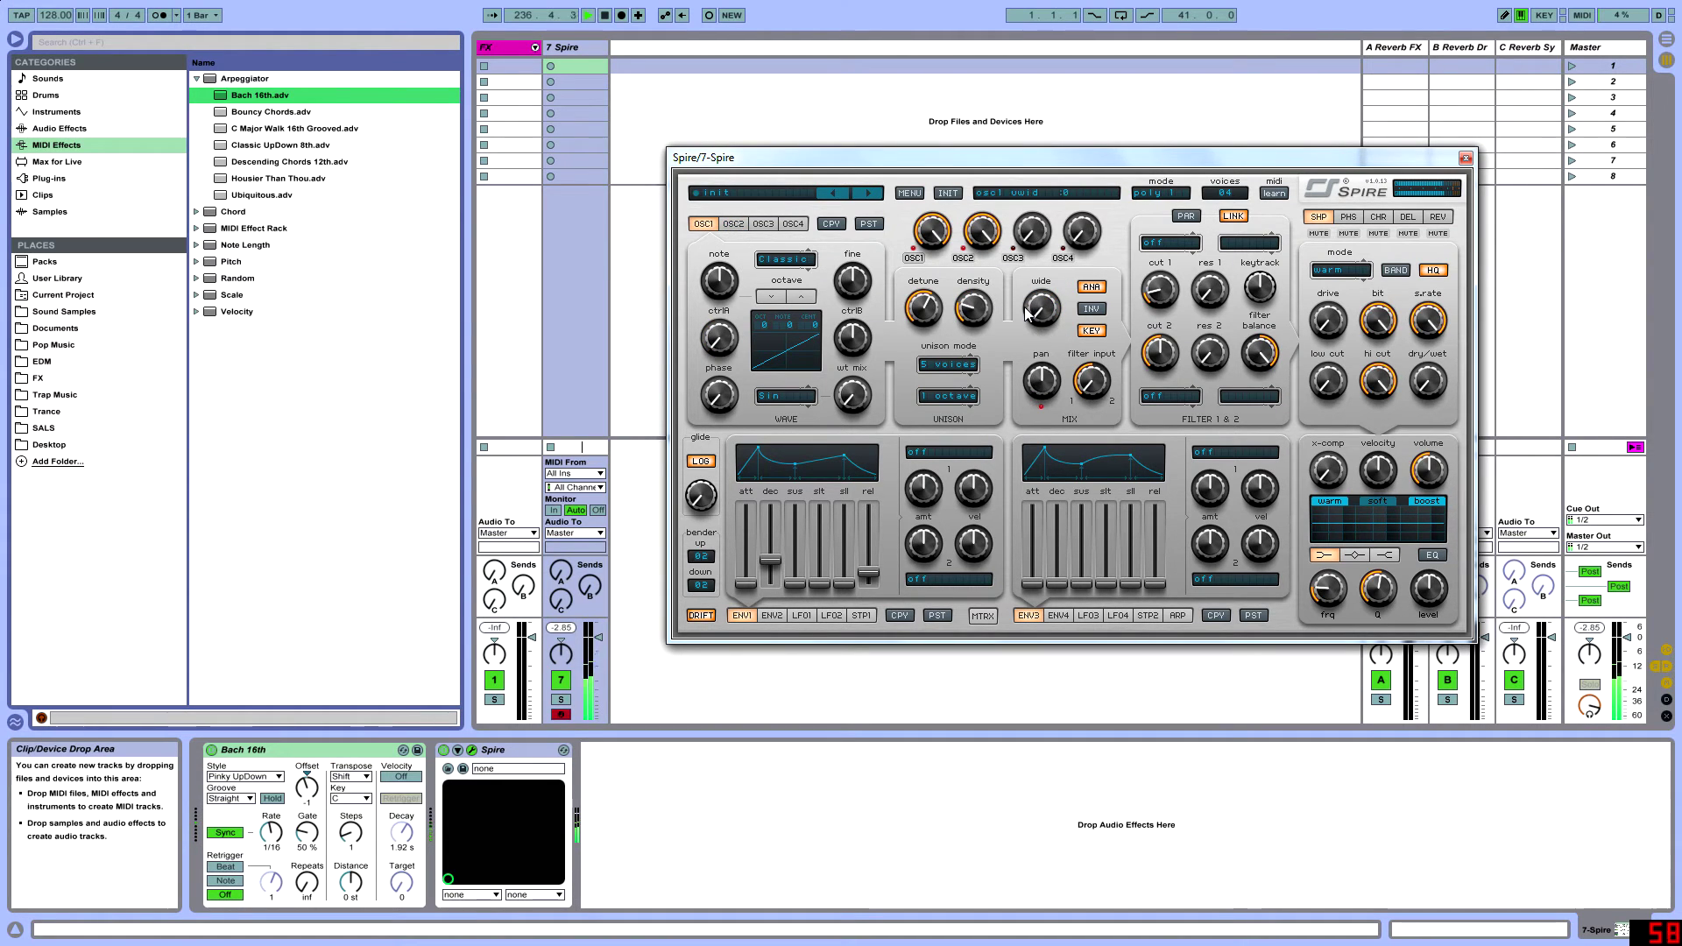
pyautogui.click(735, 225)
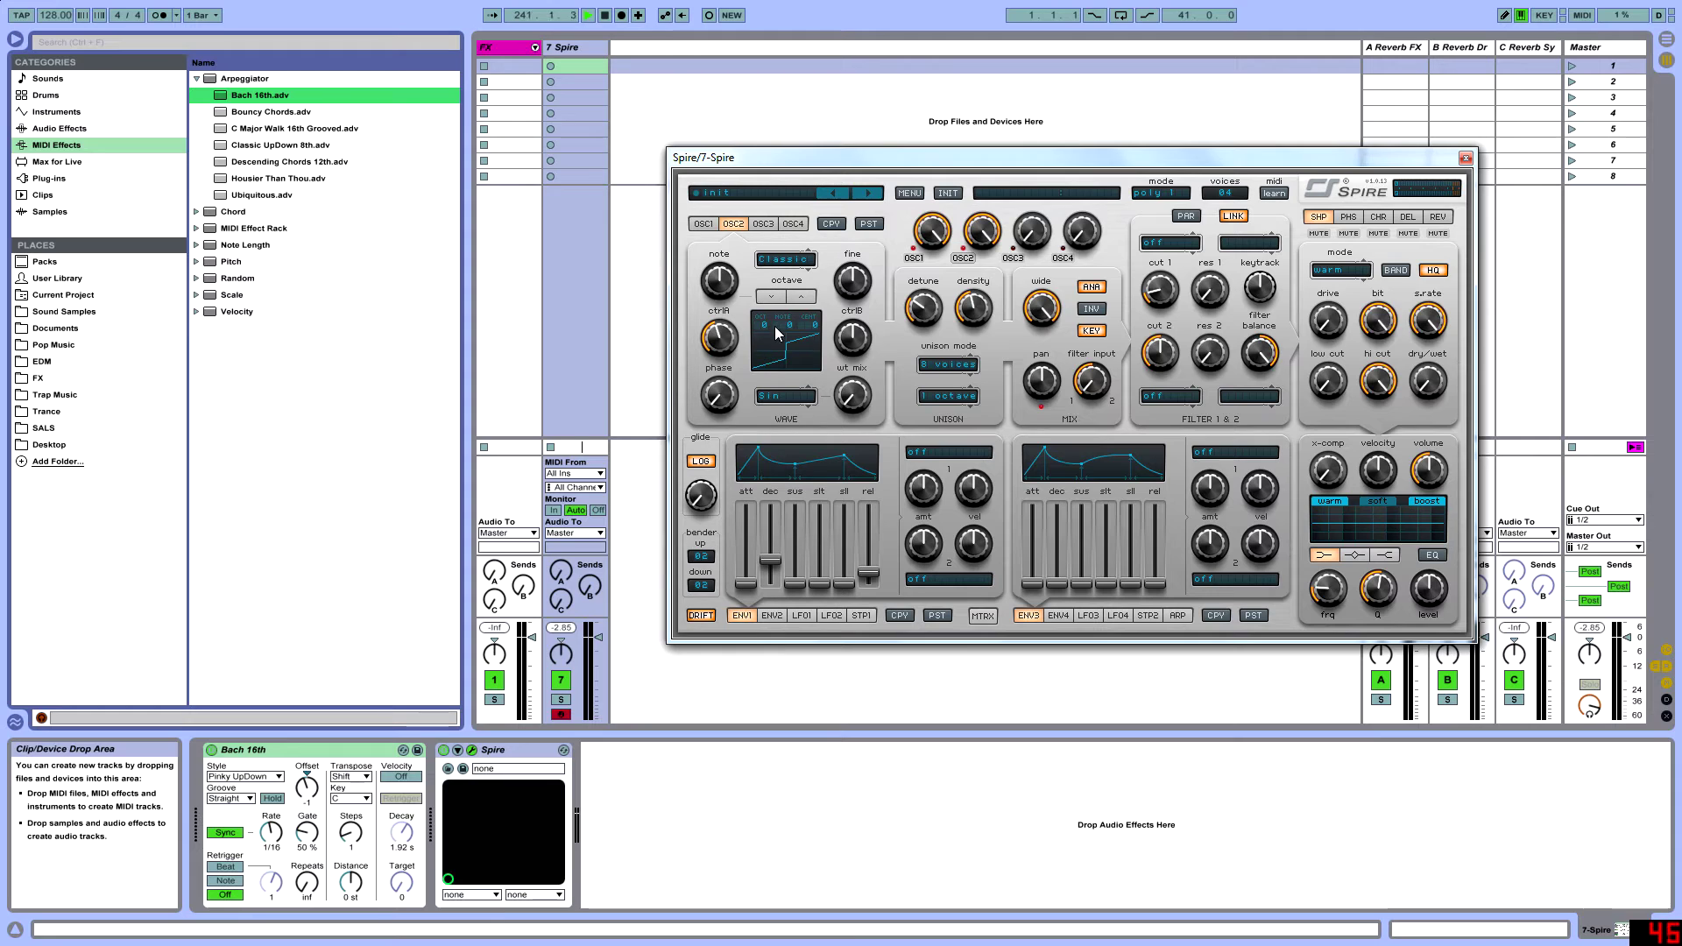
pyautogui.click(710, 224)
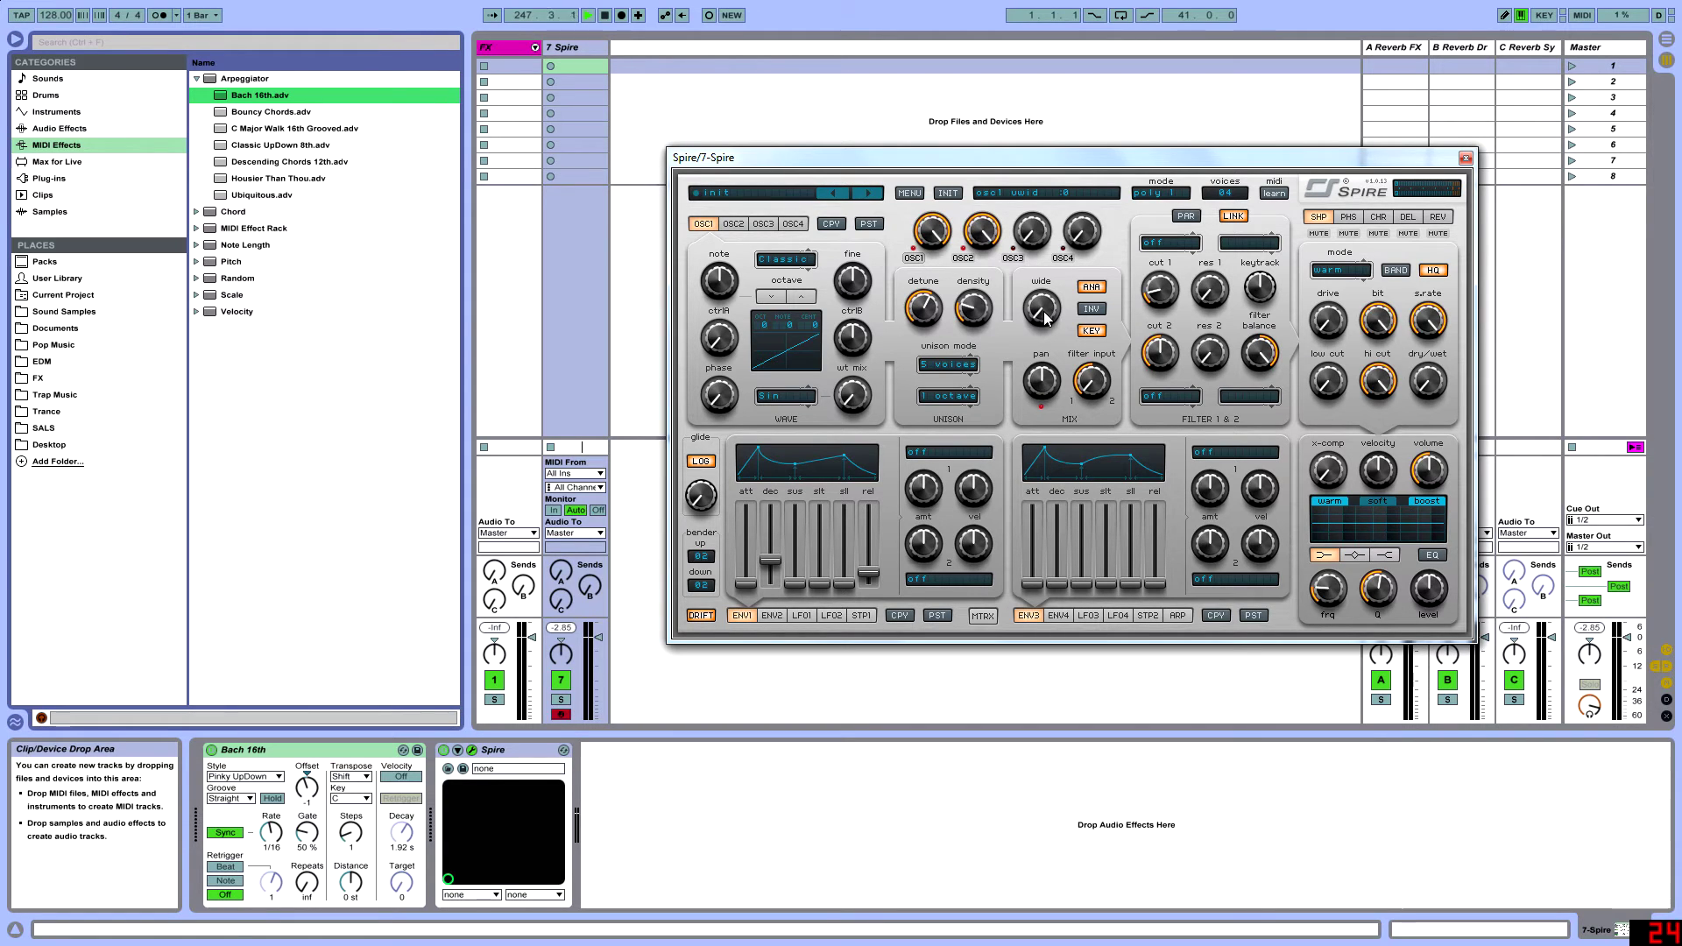
# Set oscillator 3 to 8 unison voices with raised level and width, and slightly lengthen envelope 1's decay and release.
pyautogui.click(763, 224)
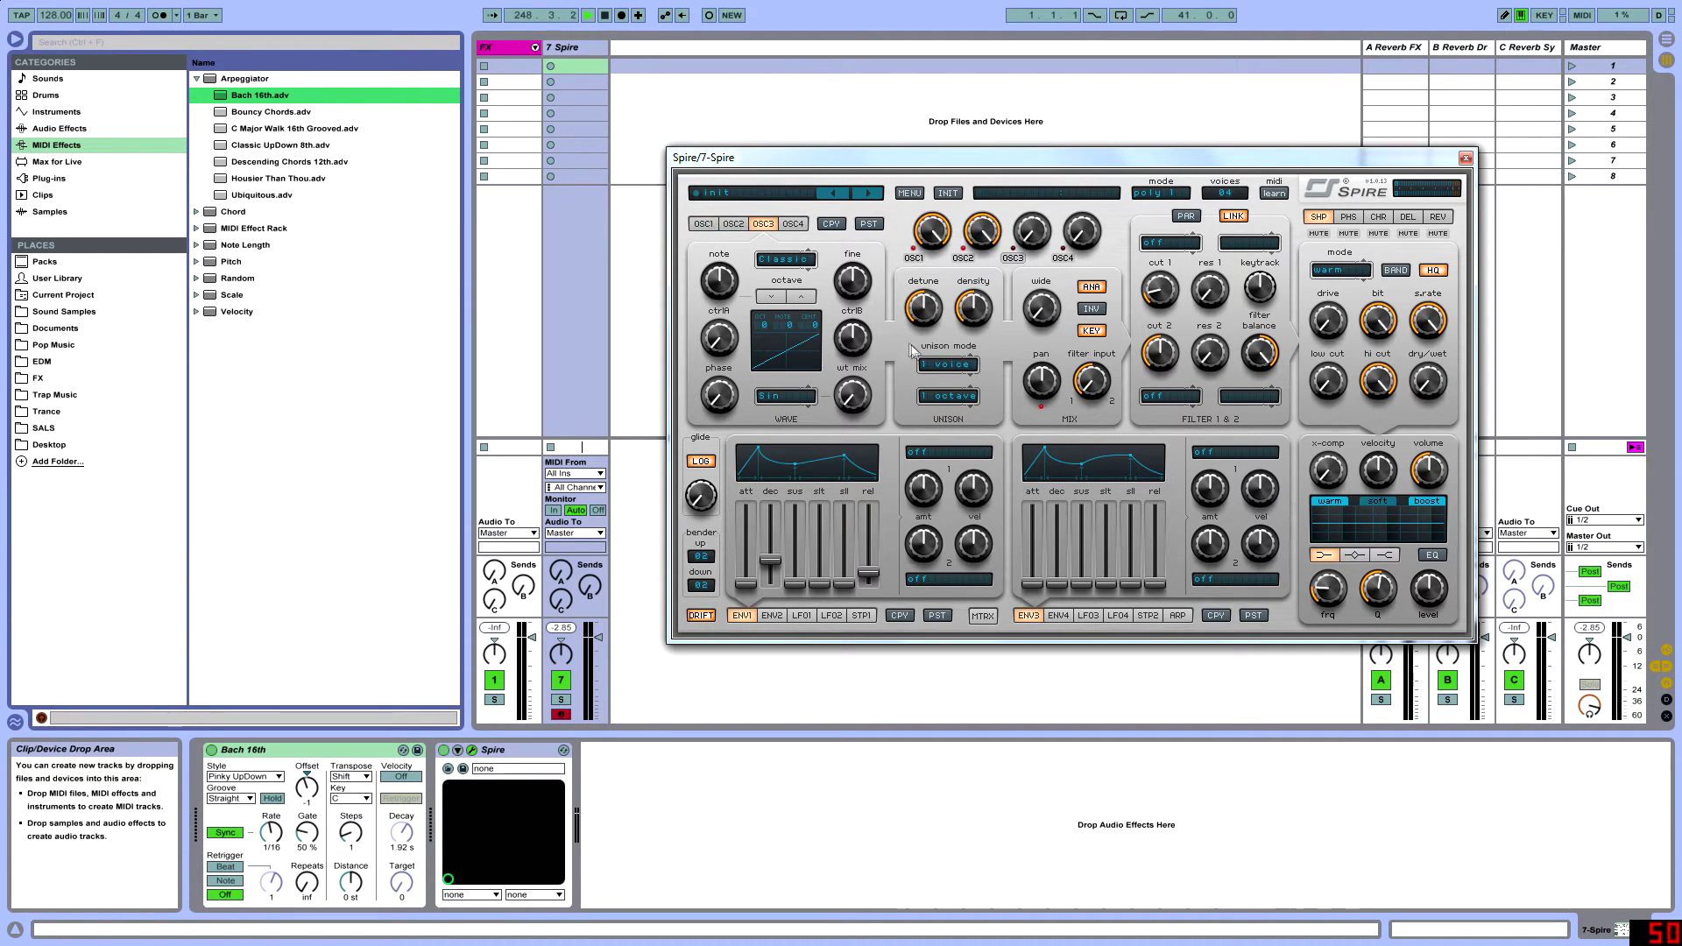
pyautogui.click(949, 365)
pyautogui.click(968, 524)
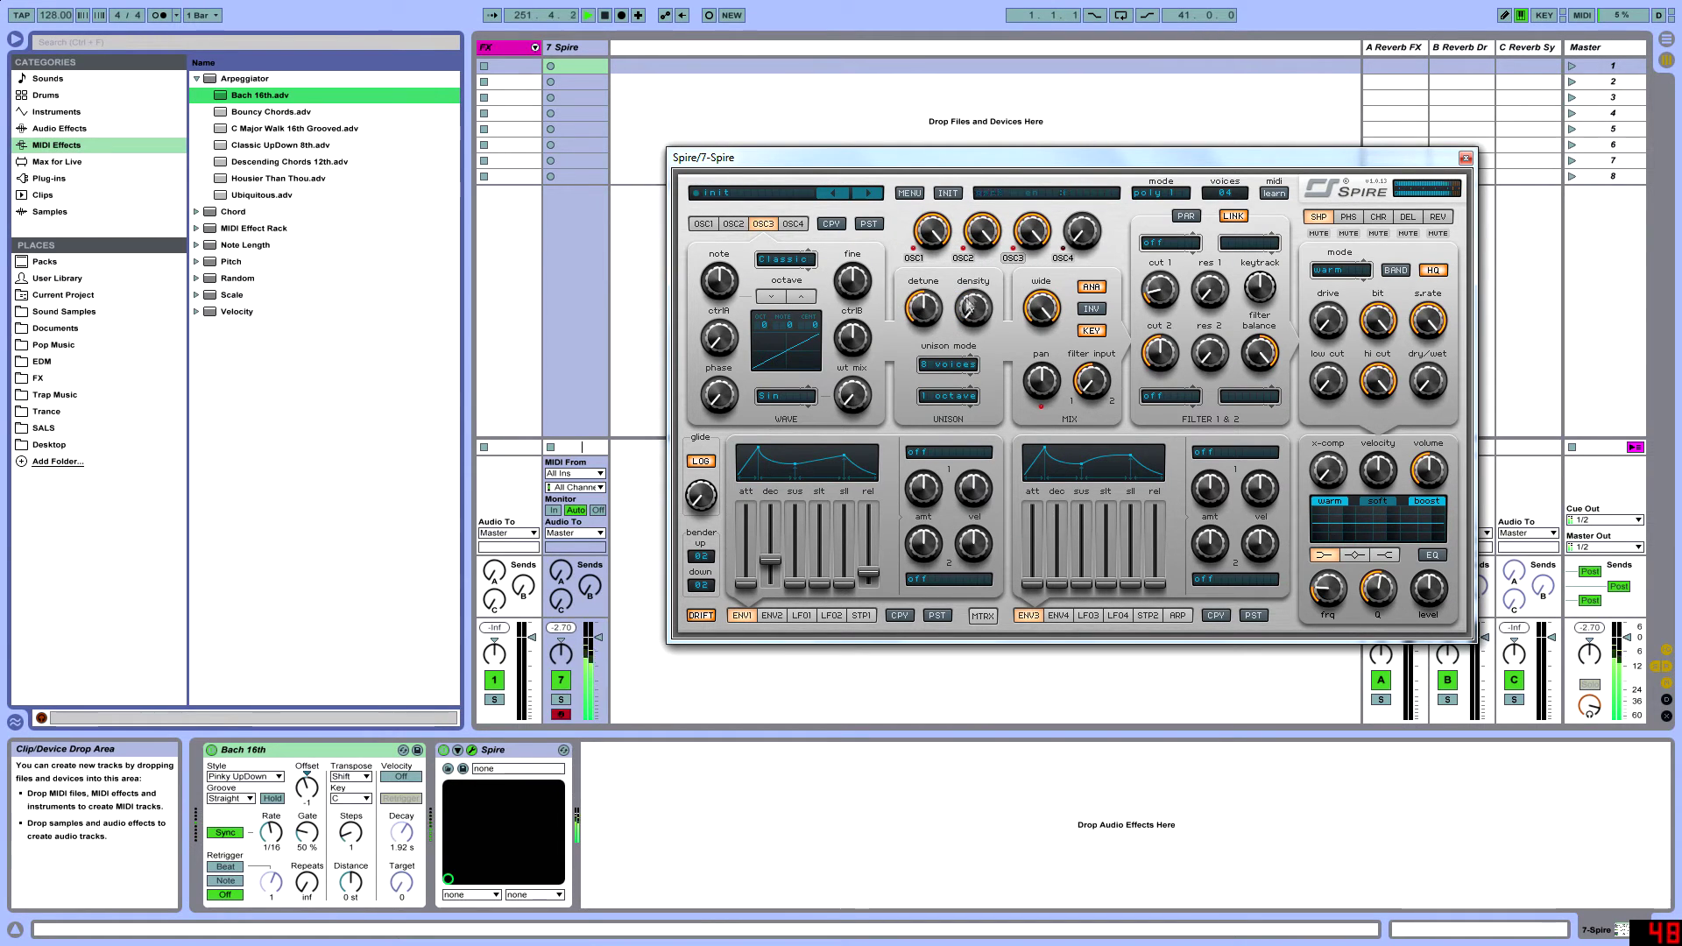
pyautogui.moveTo(771, 561); pyautogui.dragTo(882, 566)
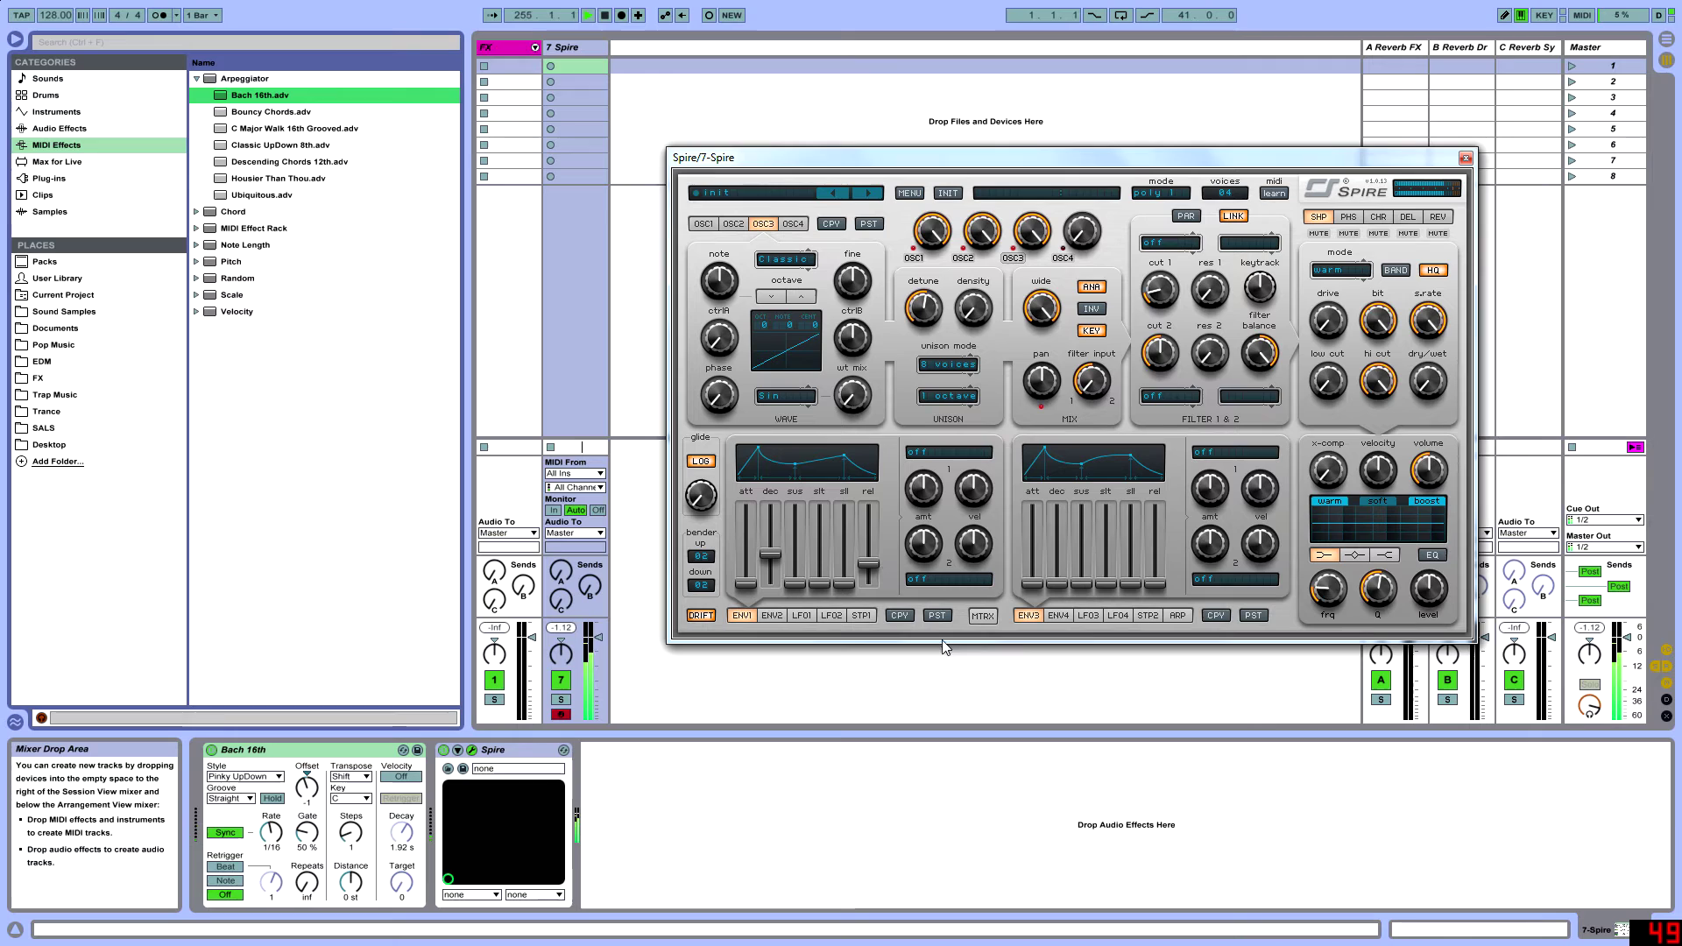
# Show Spire's reverb settings and bypass the Bach 16th arpeggiator.
pyautogui.click(1438, 216)
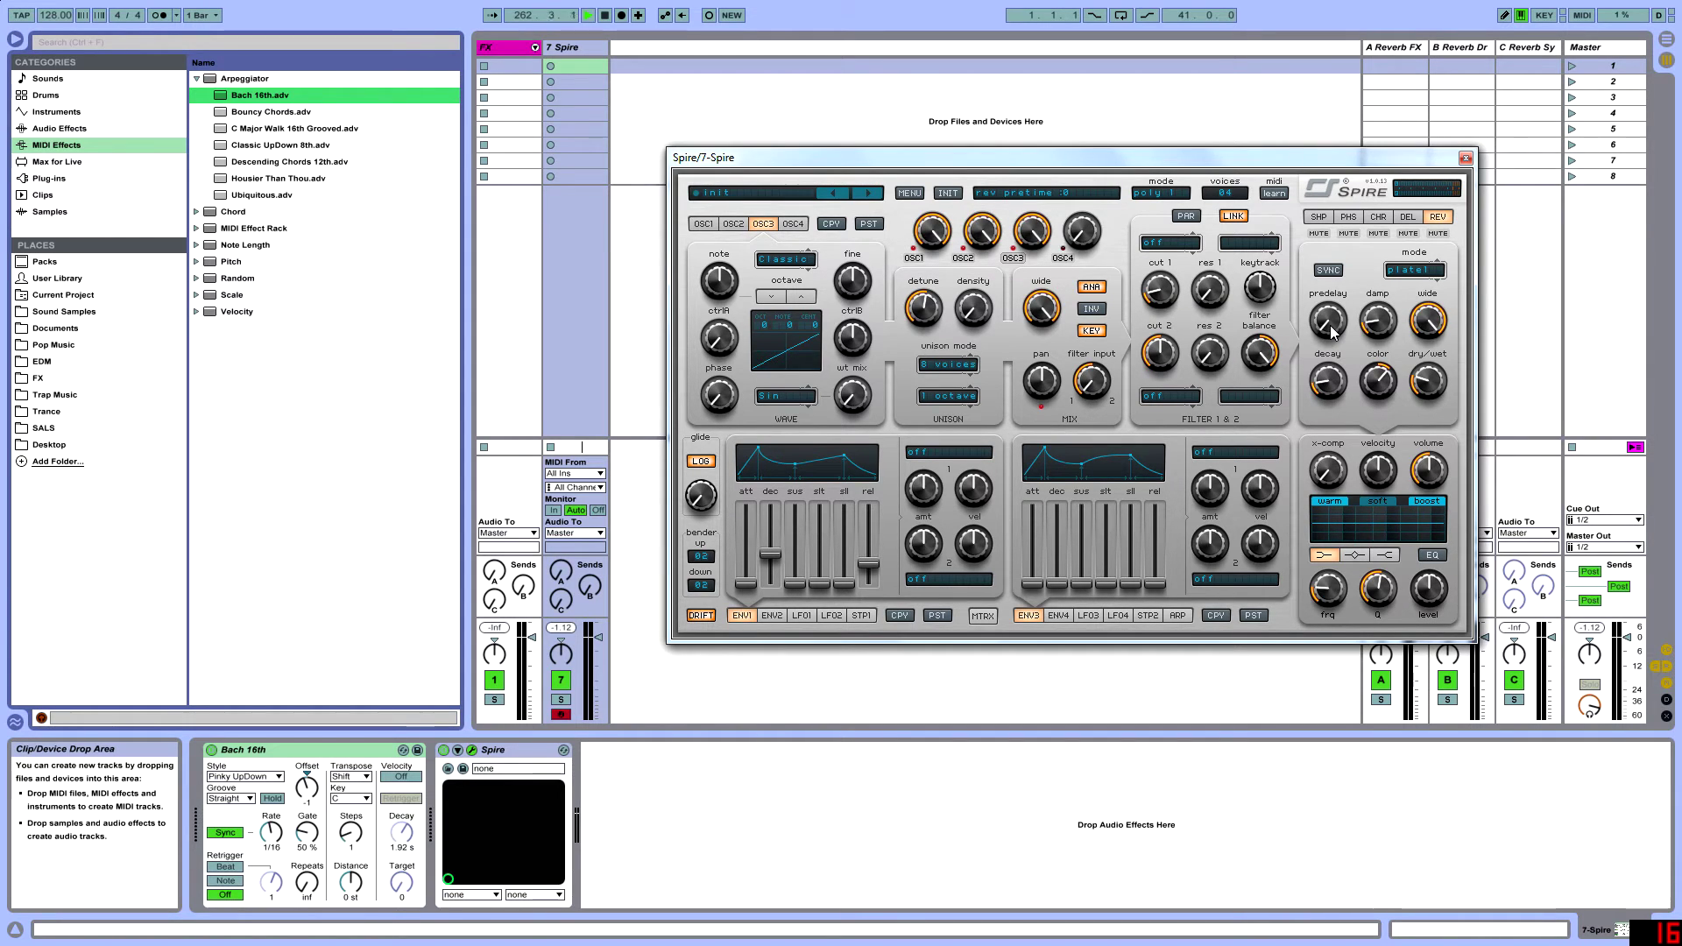
pyautogui.click(209, 751)
pyautogui.click(211, 750)
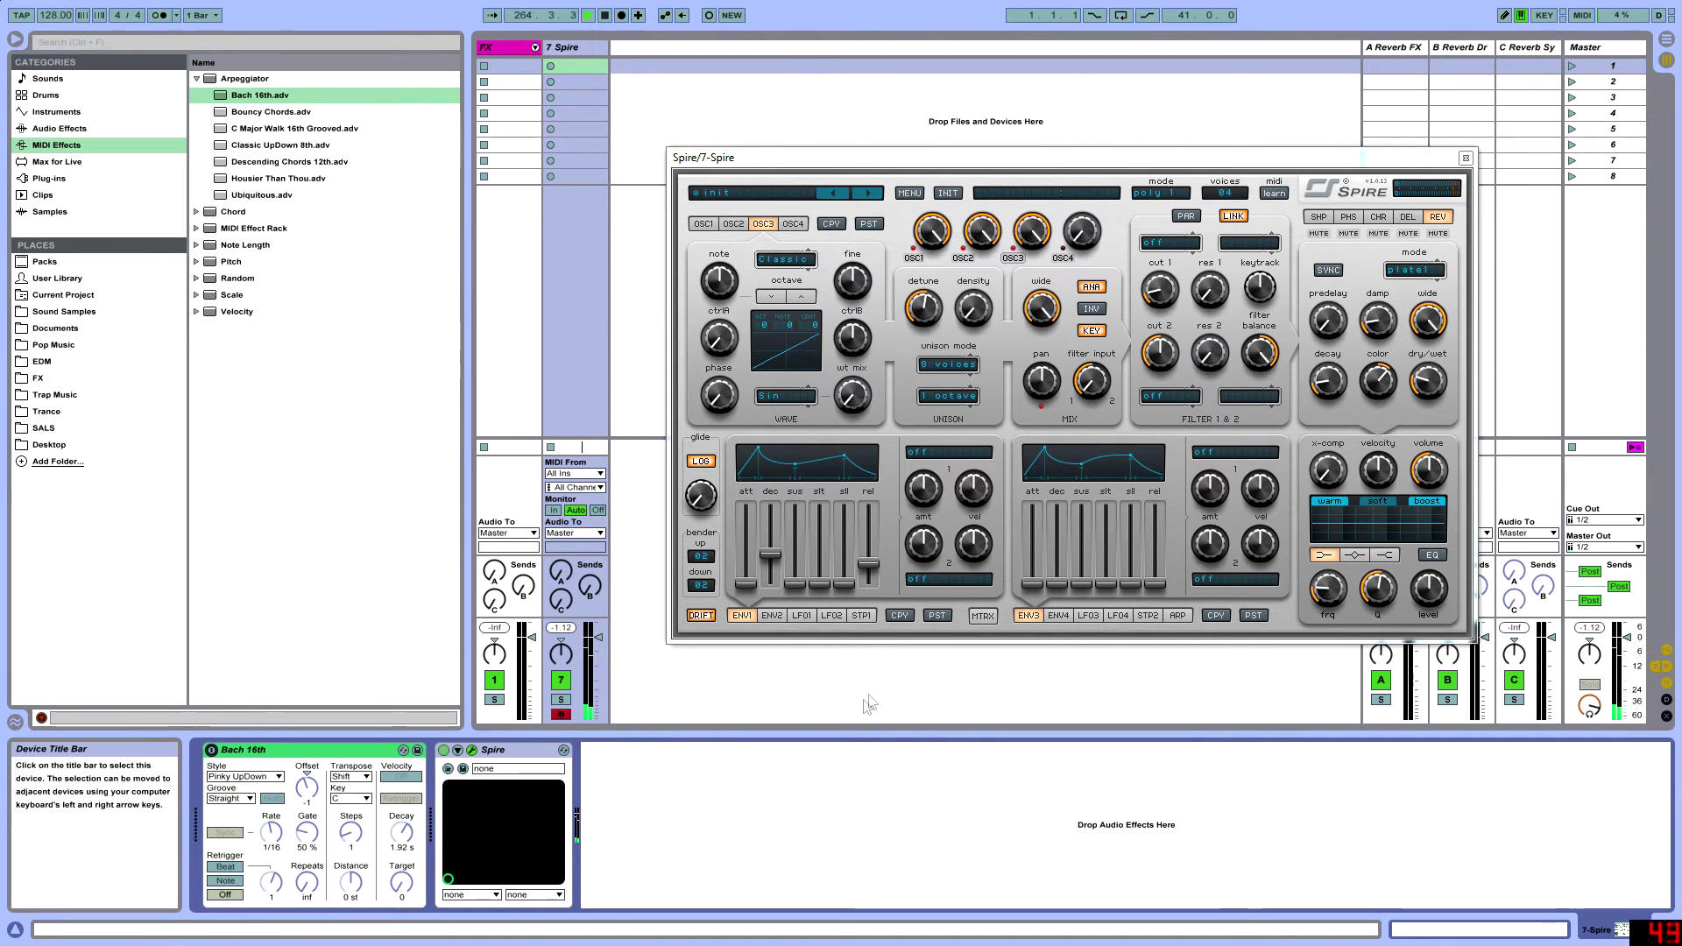
# Adjust the reverb's damping, color and width.
pyautogui.click(1336, 436)
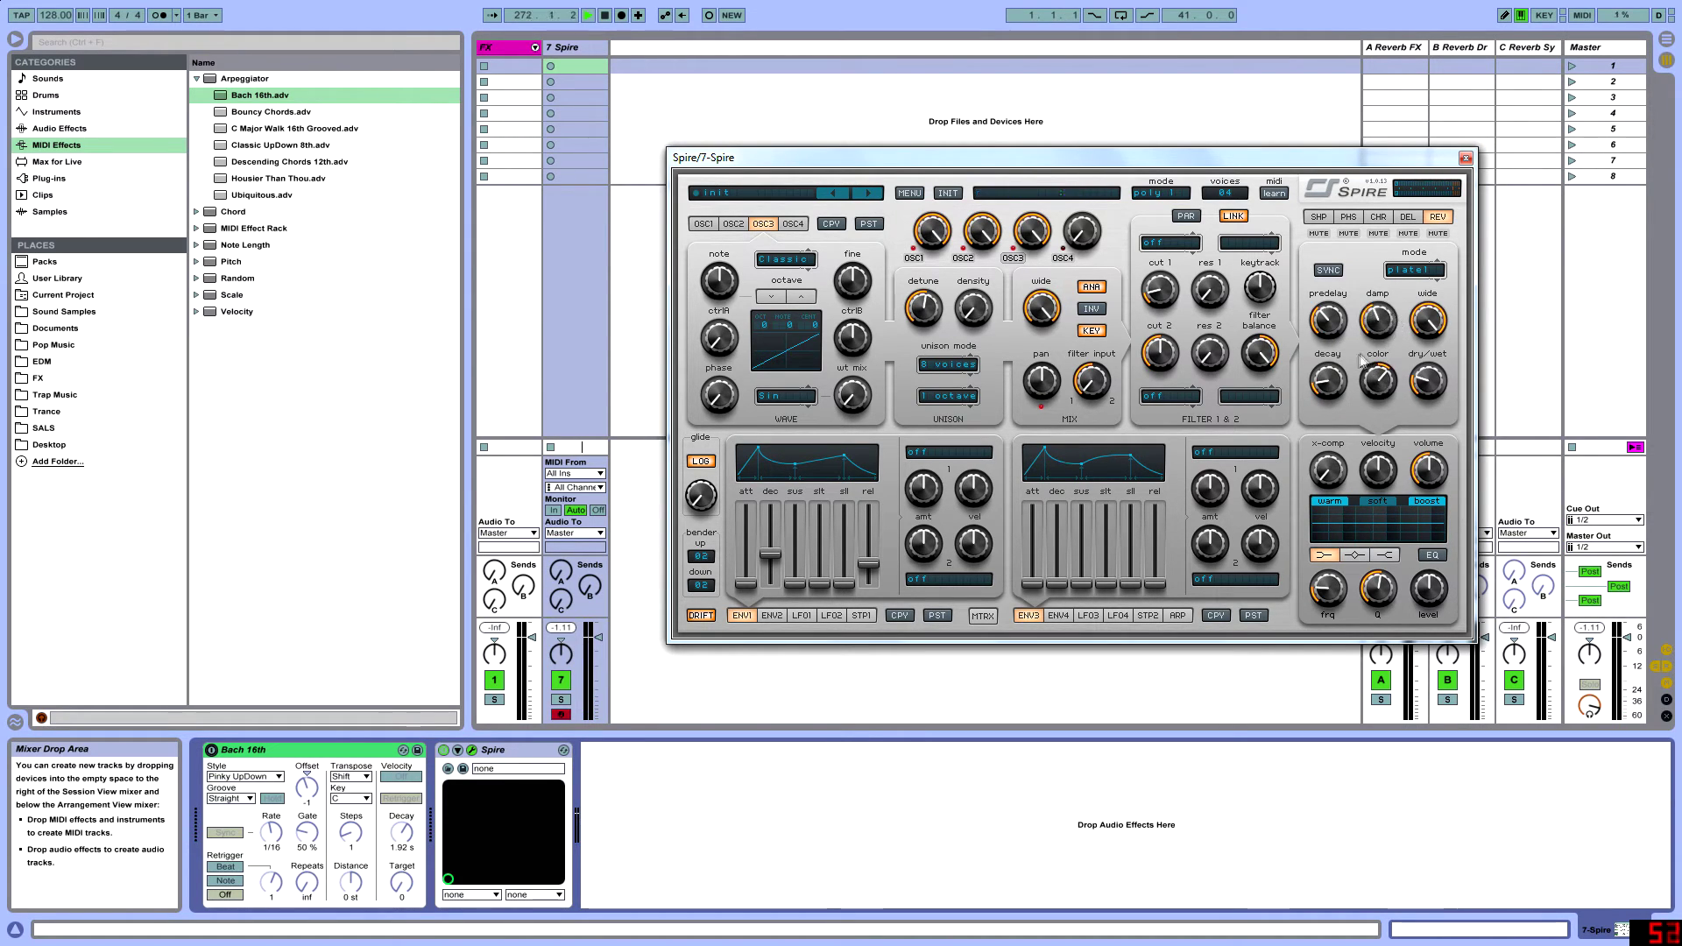
pyautogui.moveTo(1382, 337); pyautogui.dragTo(1382, 323)
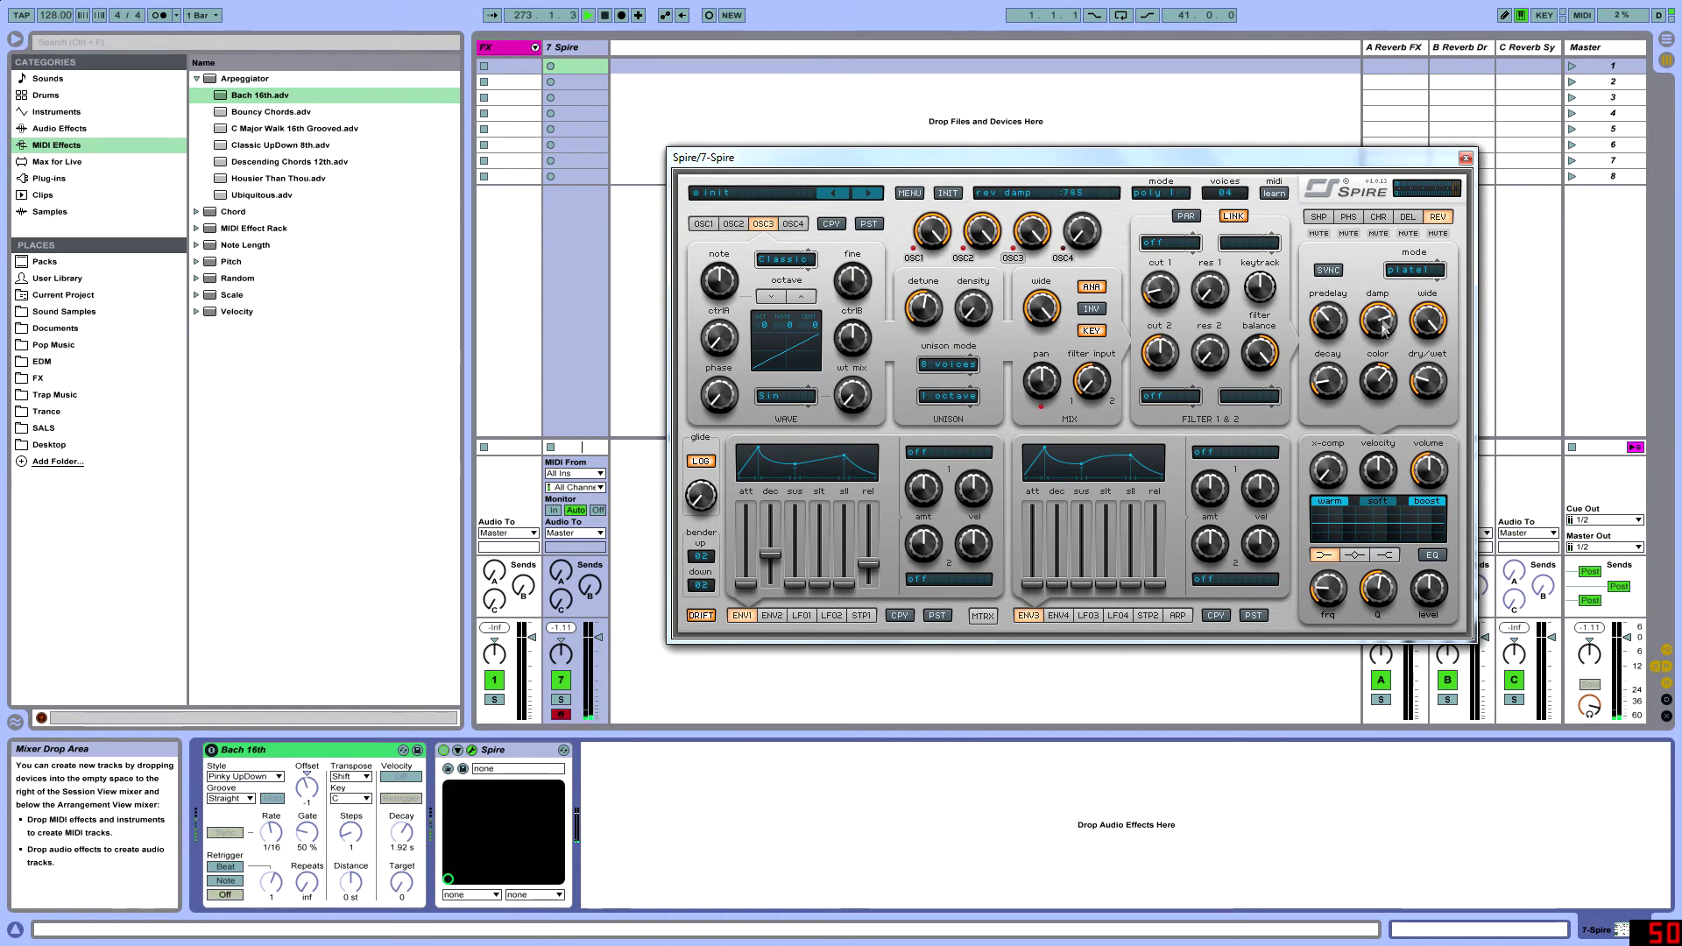
pyautogui.scroll(4, 1381, 333)
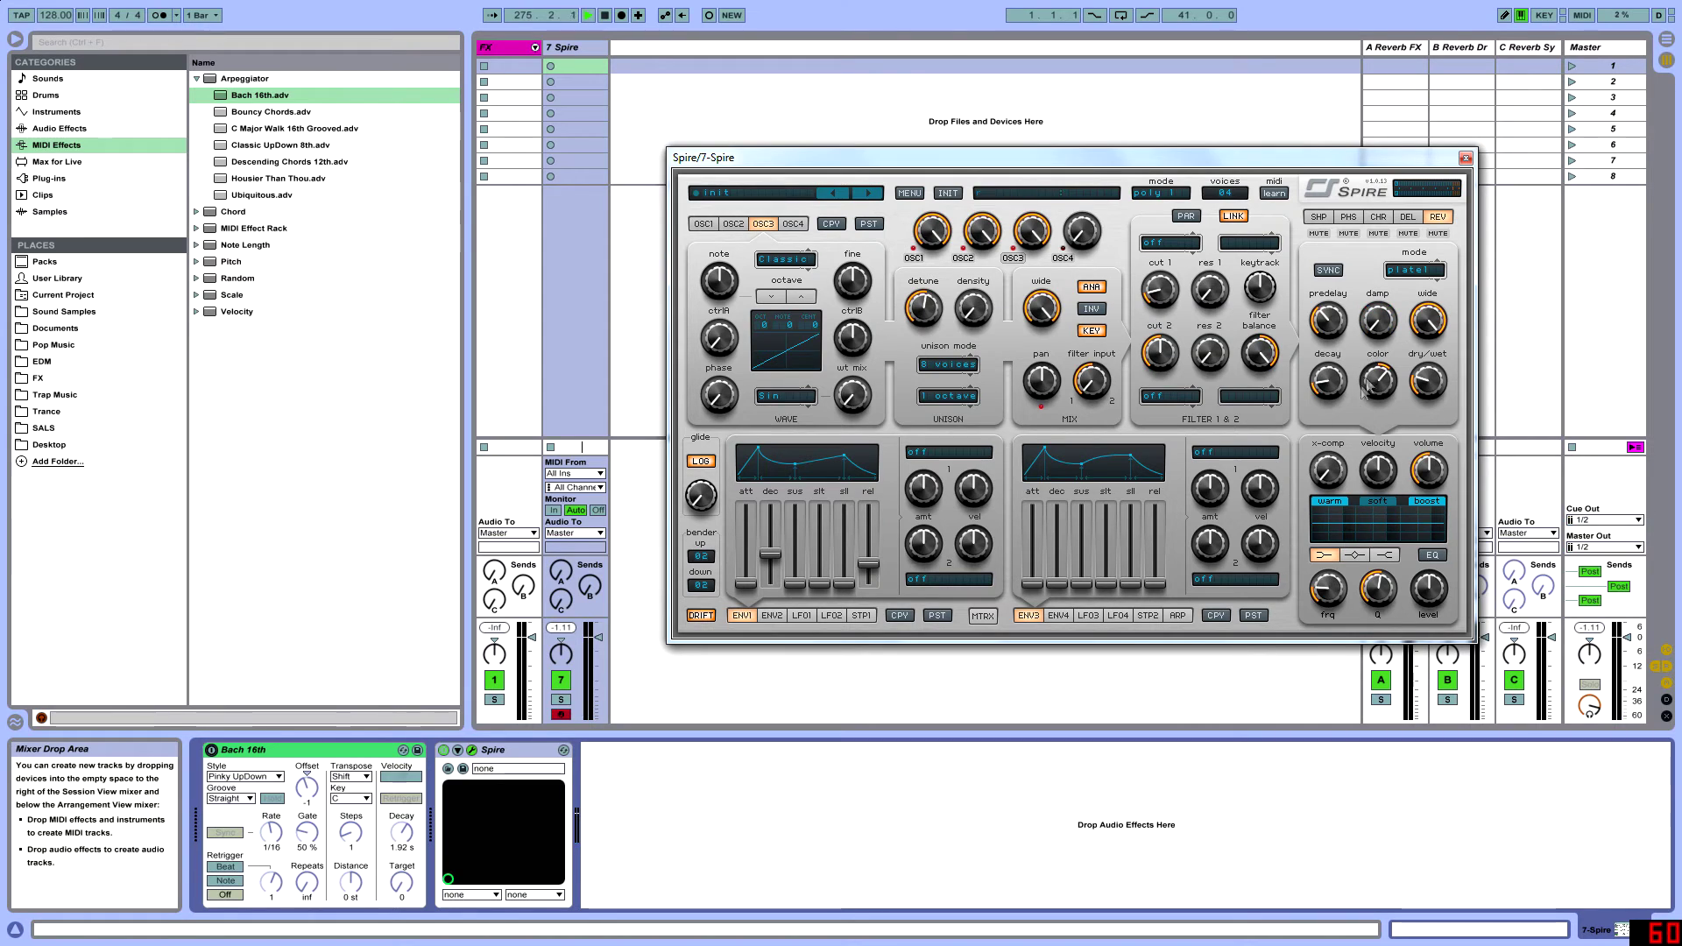
pyautogui.moveTo(1374, 397)
pyautogui.moveTo(1374, 396)
pyautogui.mouseDown()
pyautogui.moveTo(1352, 439)
pyautogui.moveTo(1395, 383)
pyautogui.mouseUp()
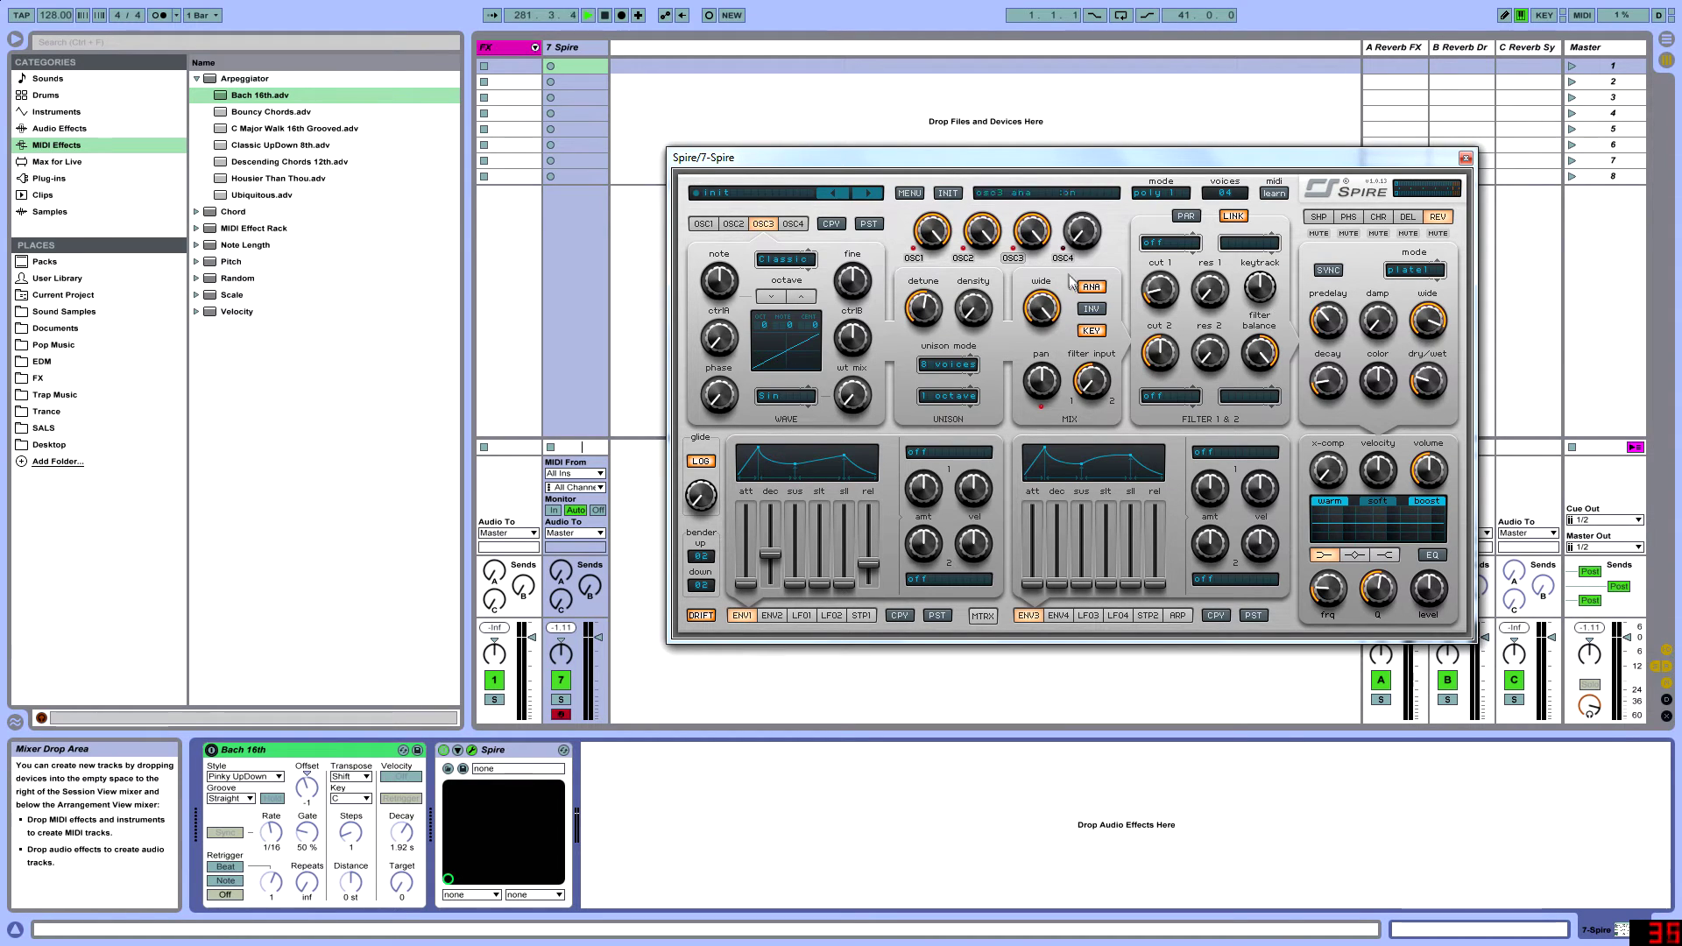
pyautogui.moveTo(1419, 334)
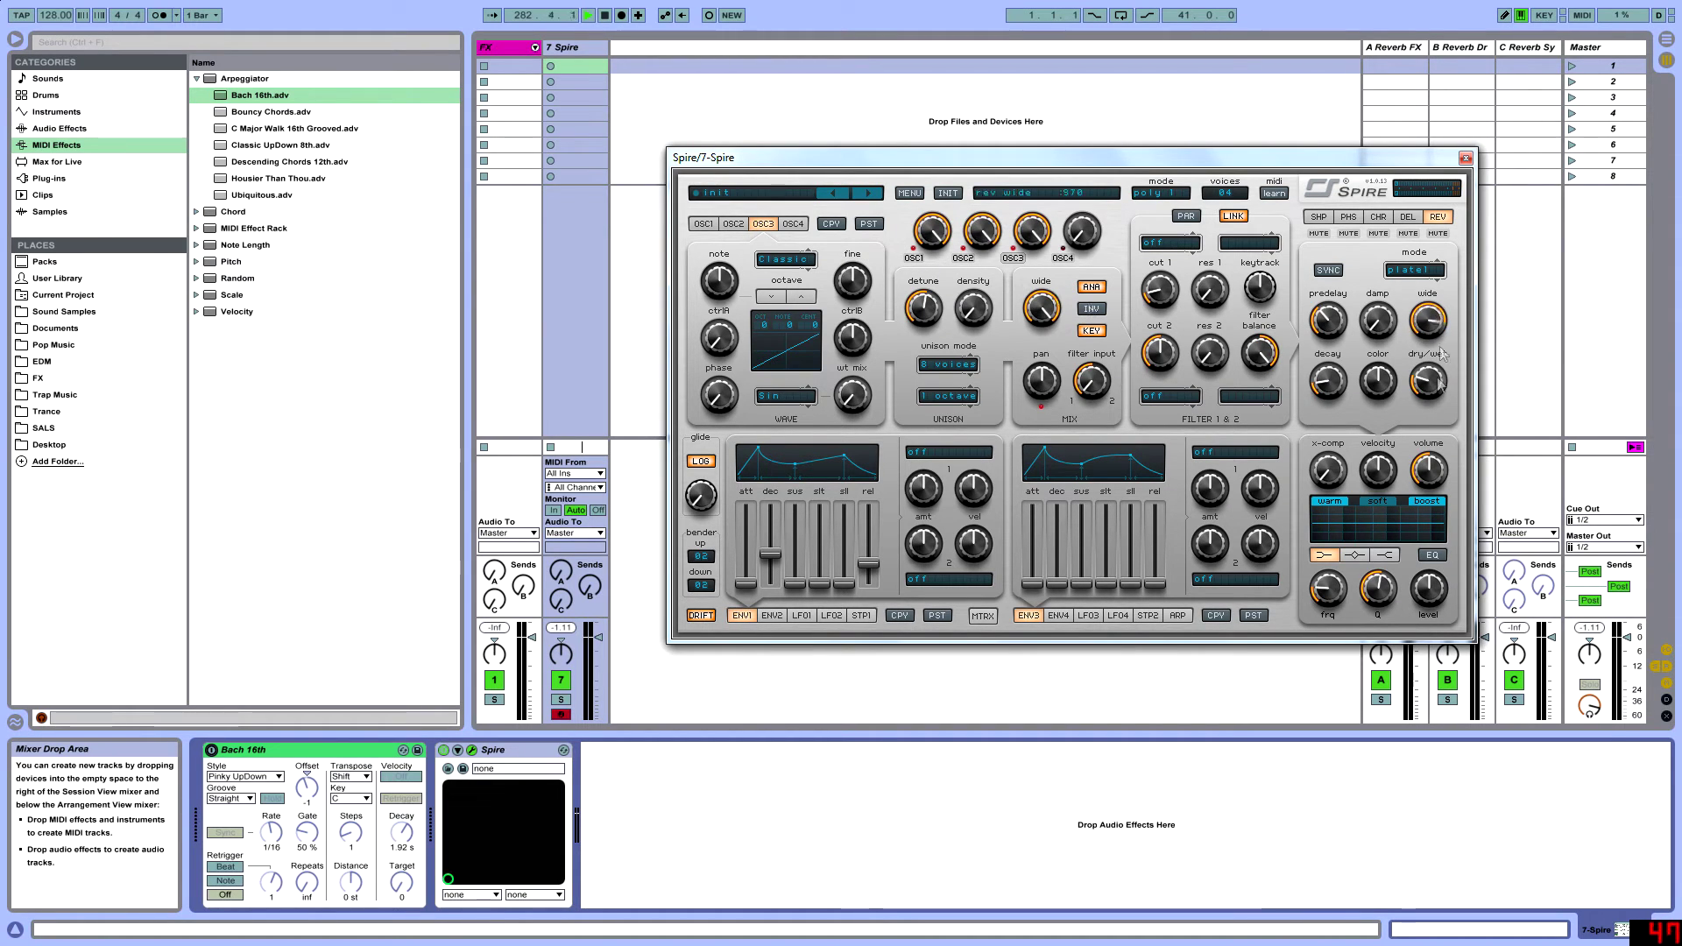
pyautogui.moveTo(1442, 338); pyautogui.dragTo(1437, 412)
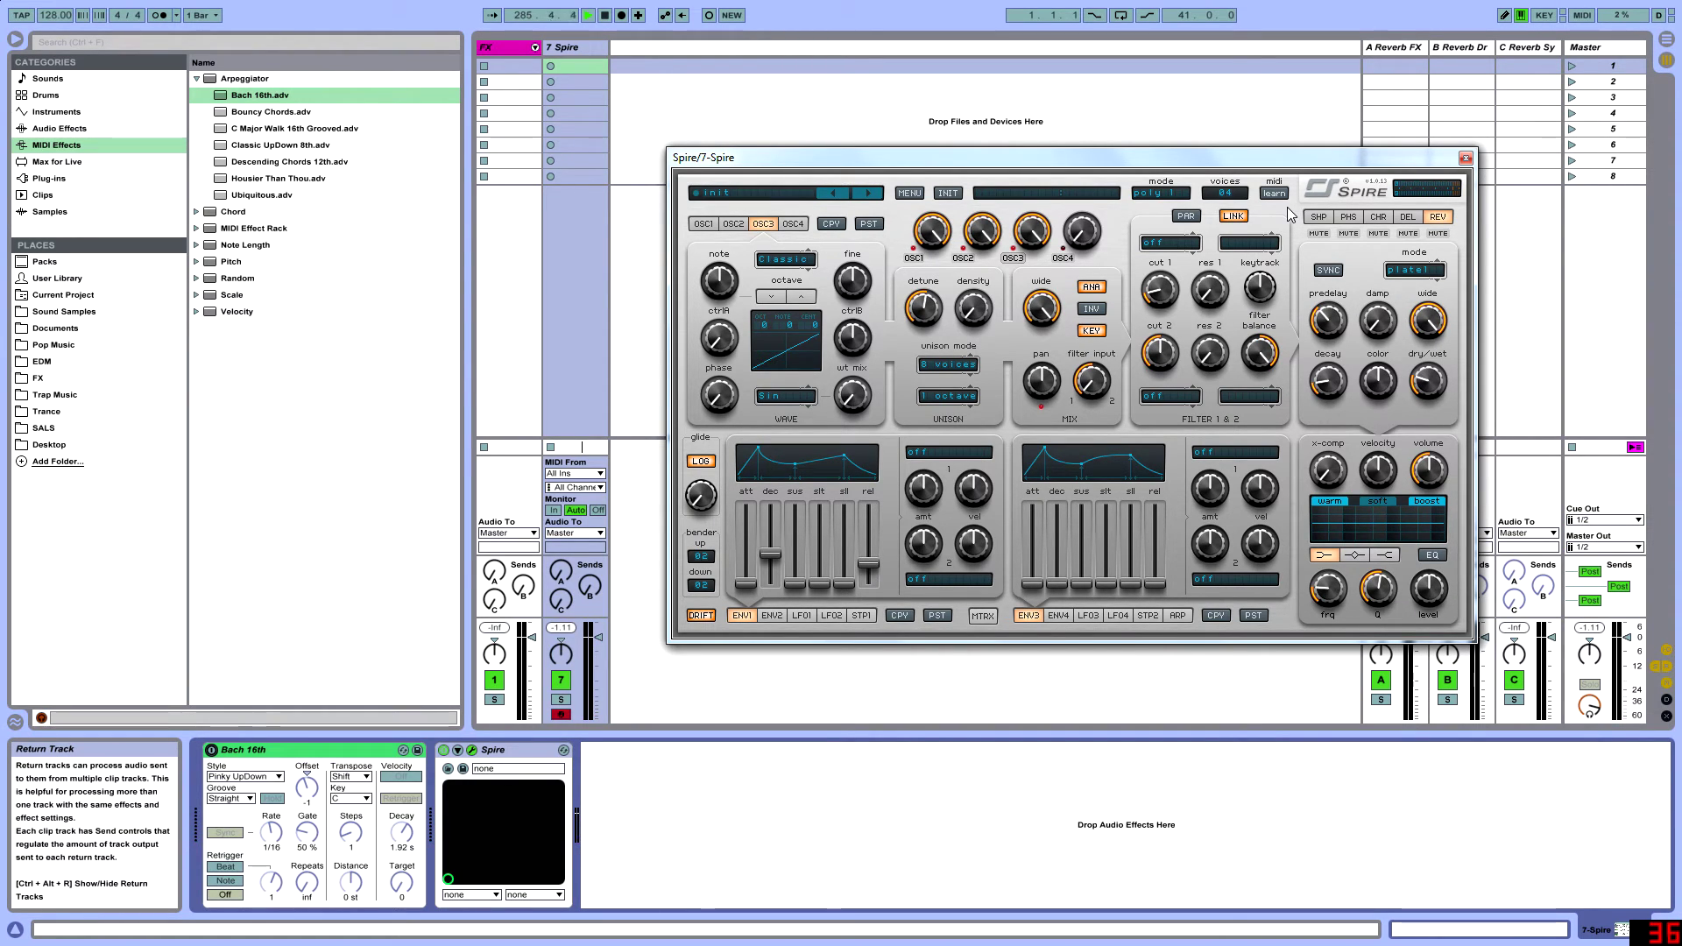
# Lower the reverb's decay to 0 and adjust its predelay.
pyautogui.moveTo(1331, 379)
pyautogui.scroll(6, 1338, 388)
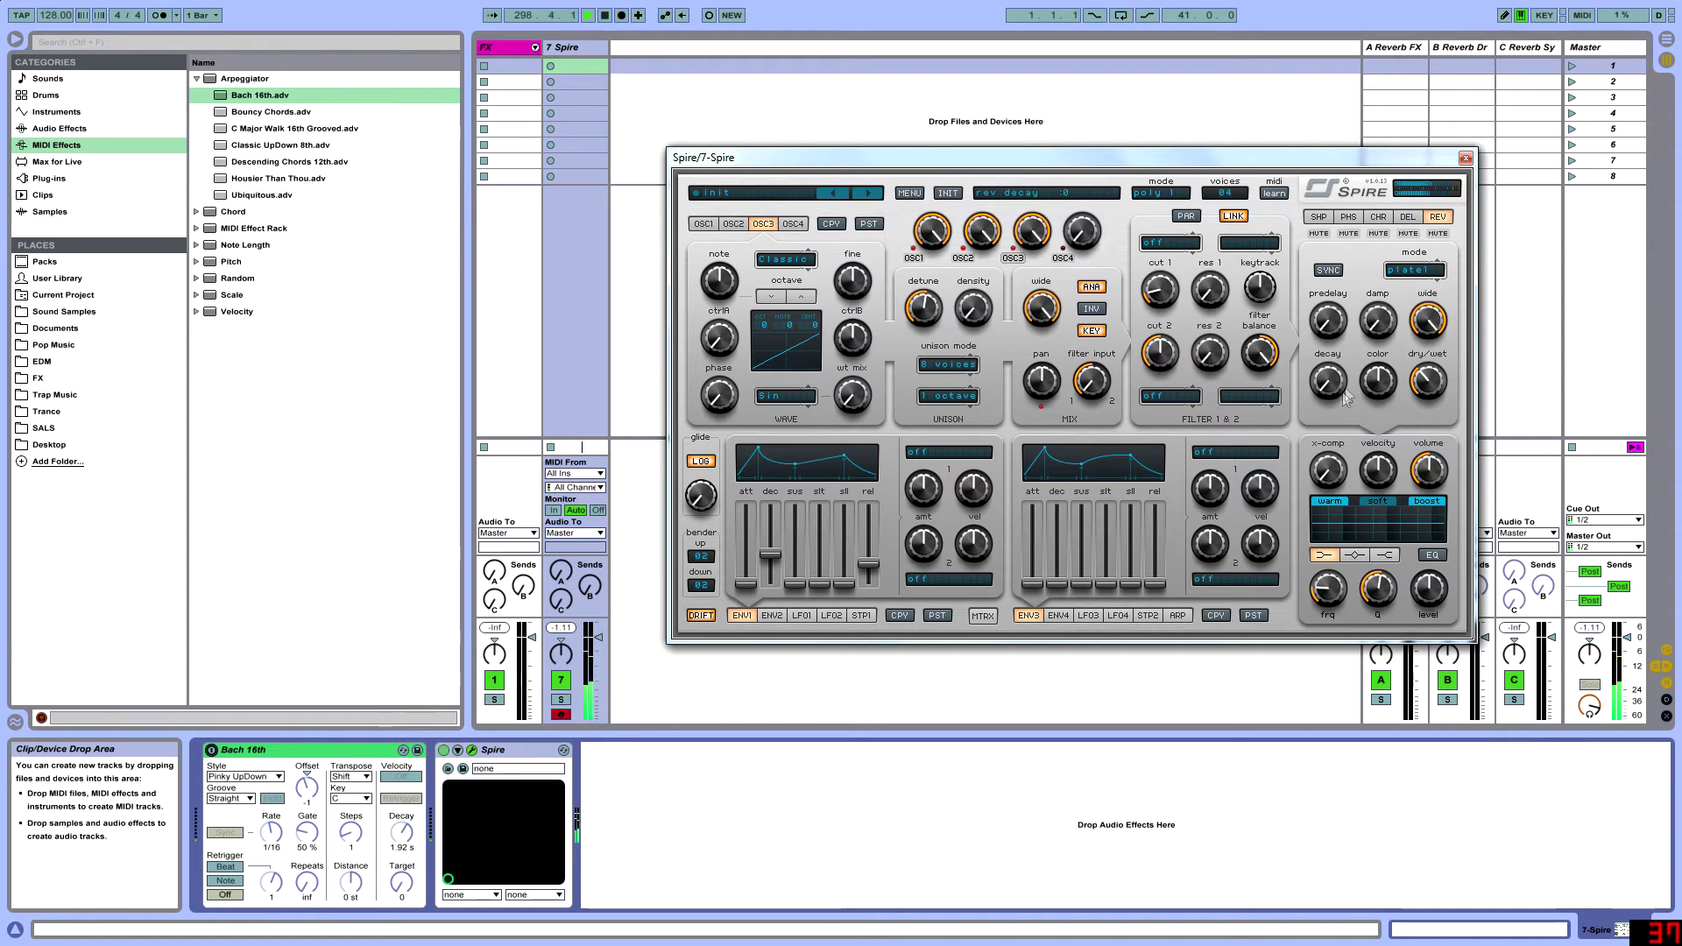
pyautogui.moveTo(1339, 325); pyautogui.dragTo(1341, 340)
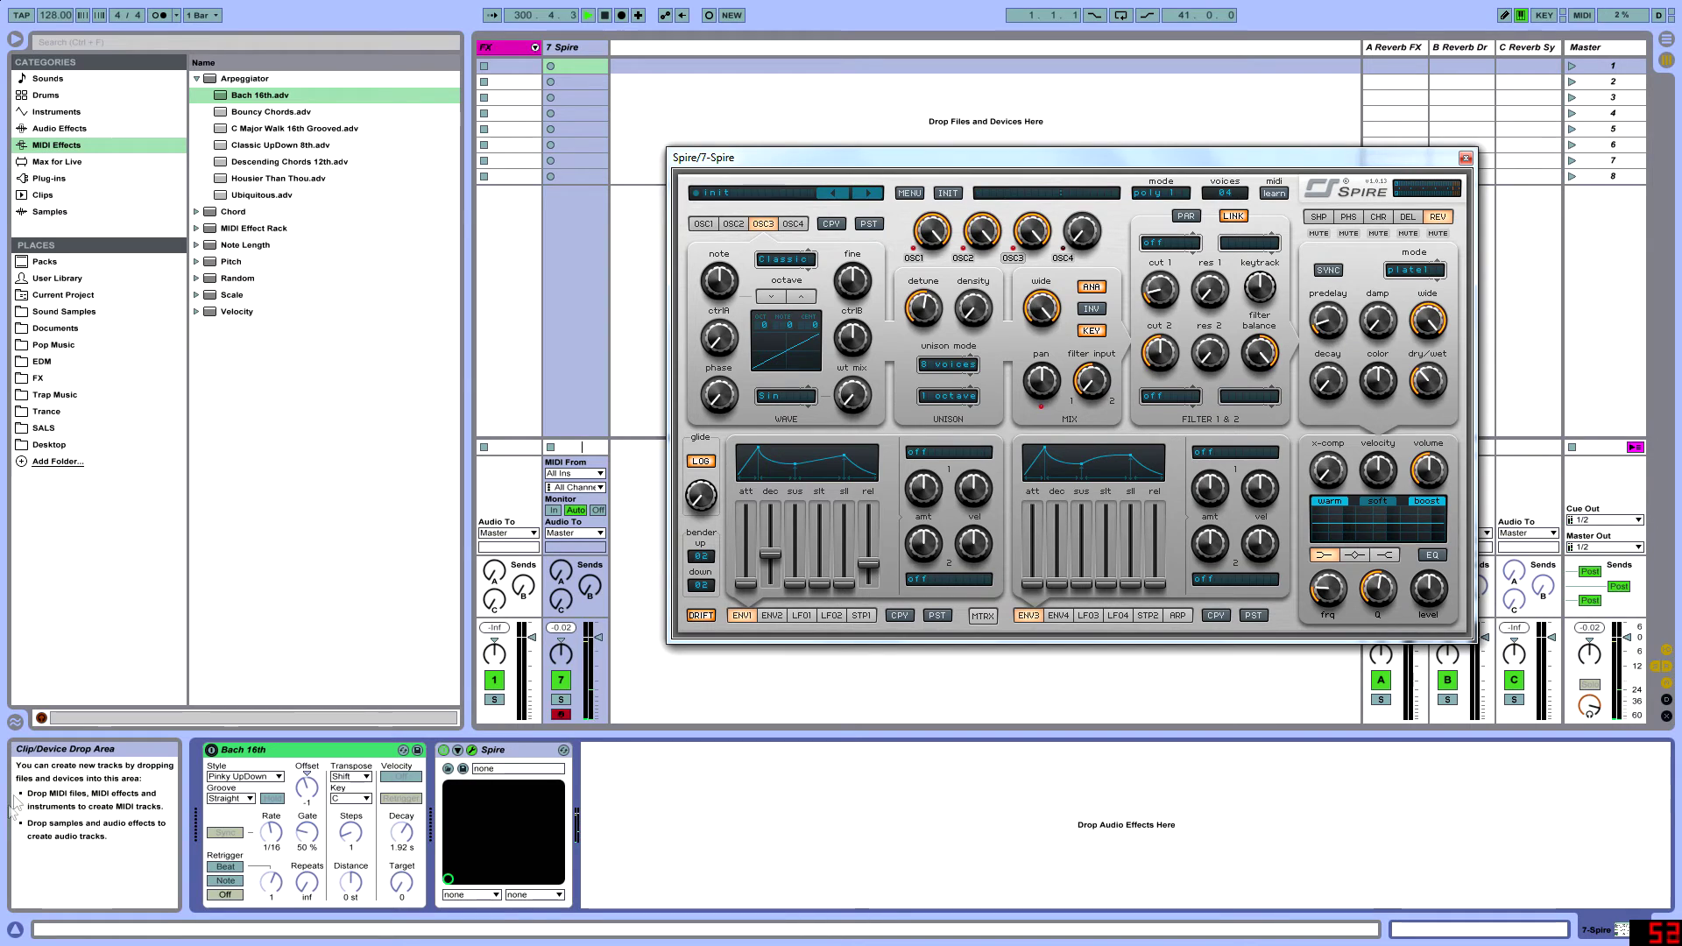
# Re-enable the Bach 16th arpeggiator and raise the dry/wet amount of Spire's delay.
pyautogui.click(212, 750)
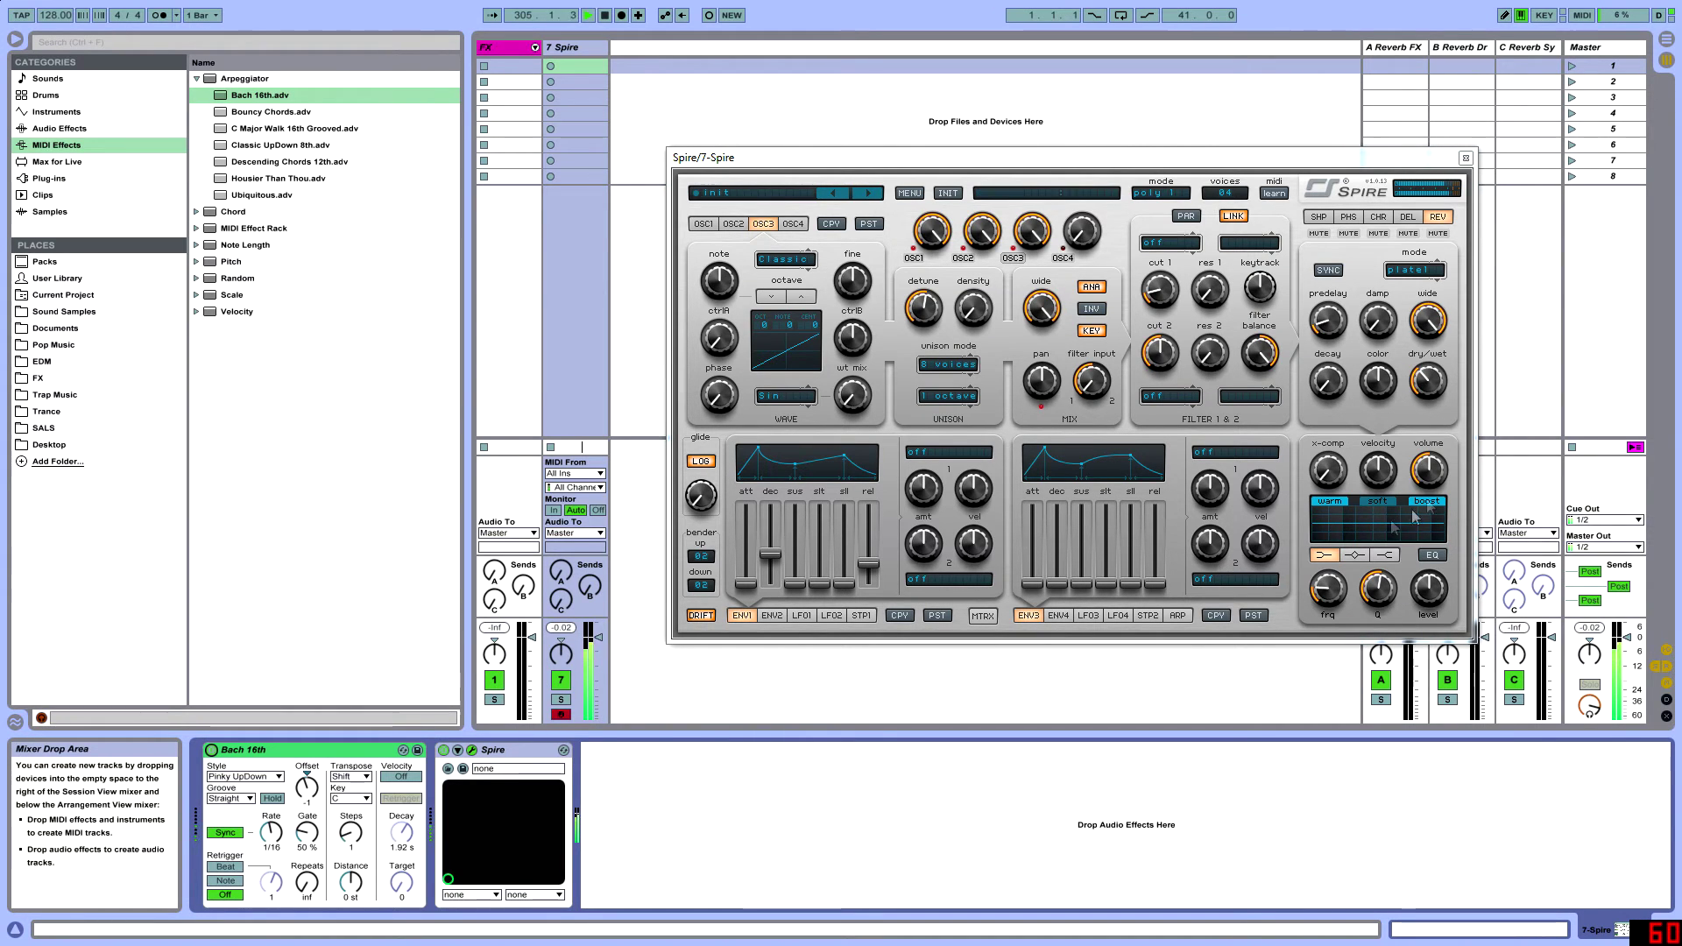
pyautogui.click(1407, 217)
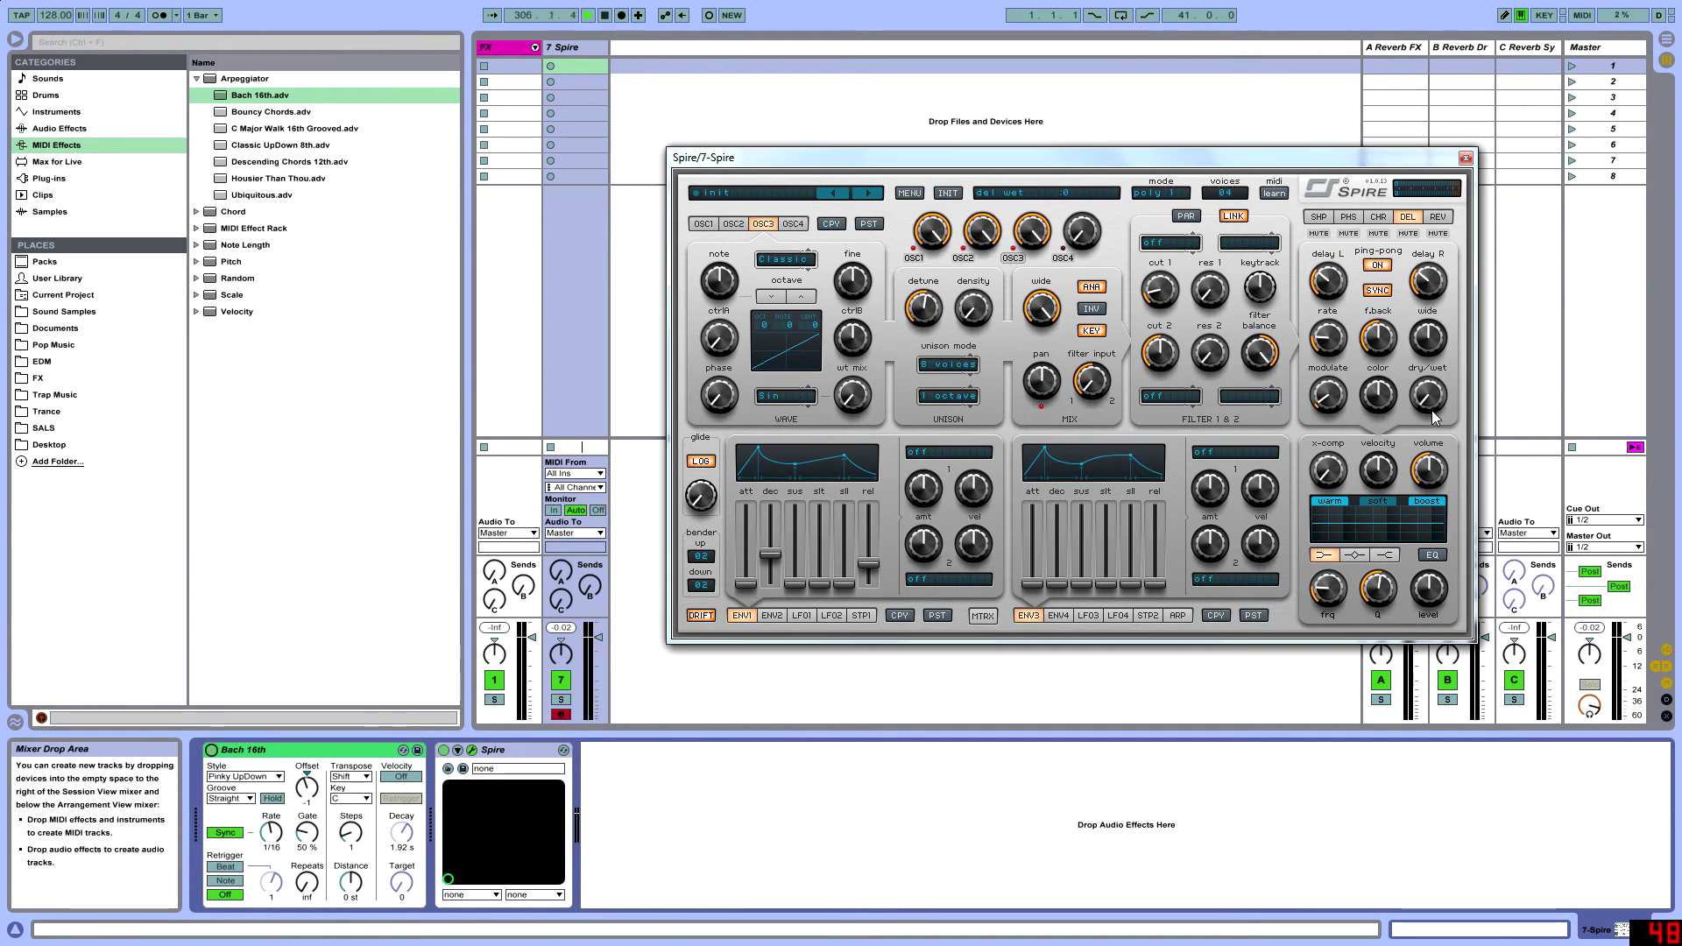
pyautogui.moveTo(1433, 410); pyautogui.dragTo(1428, 402)
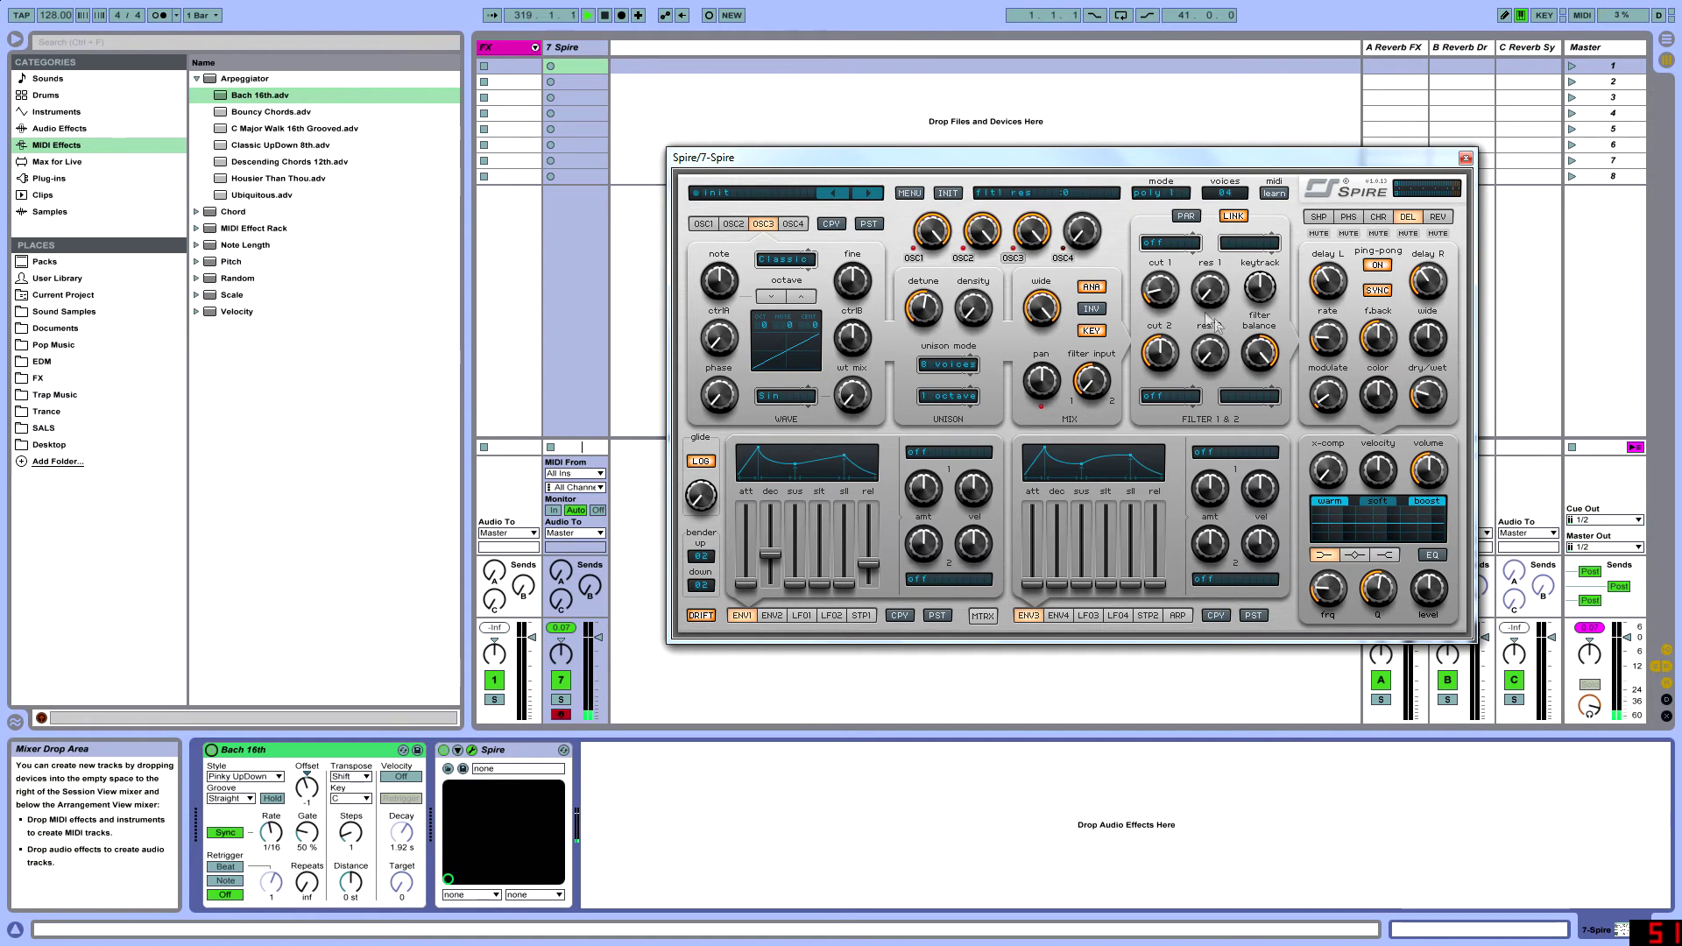
# Try the perfecto type on filter 1 while sweeping its cutoff.
pyautogui.click(1170, 243)
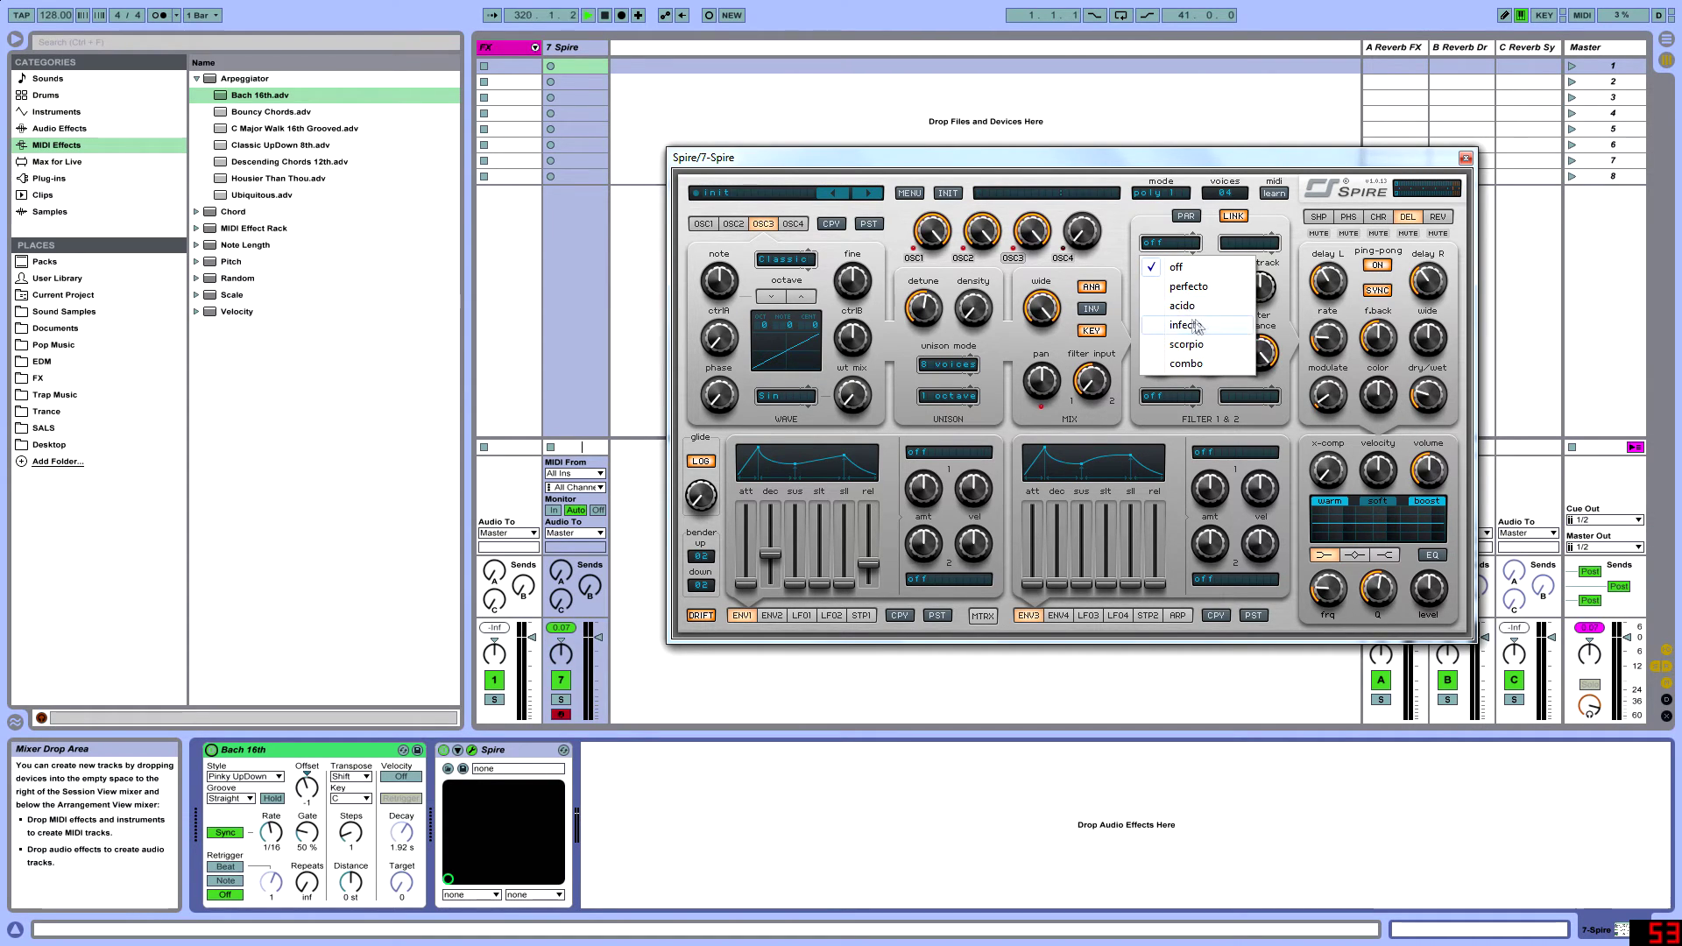
pyautogui.click(1203, 288)
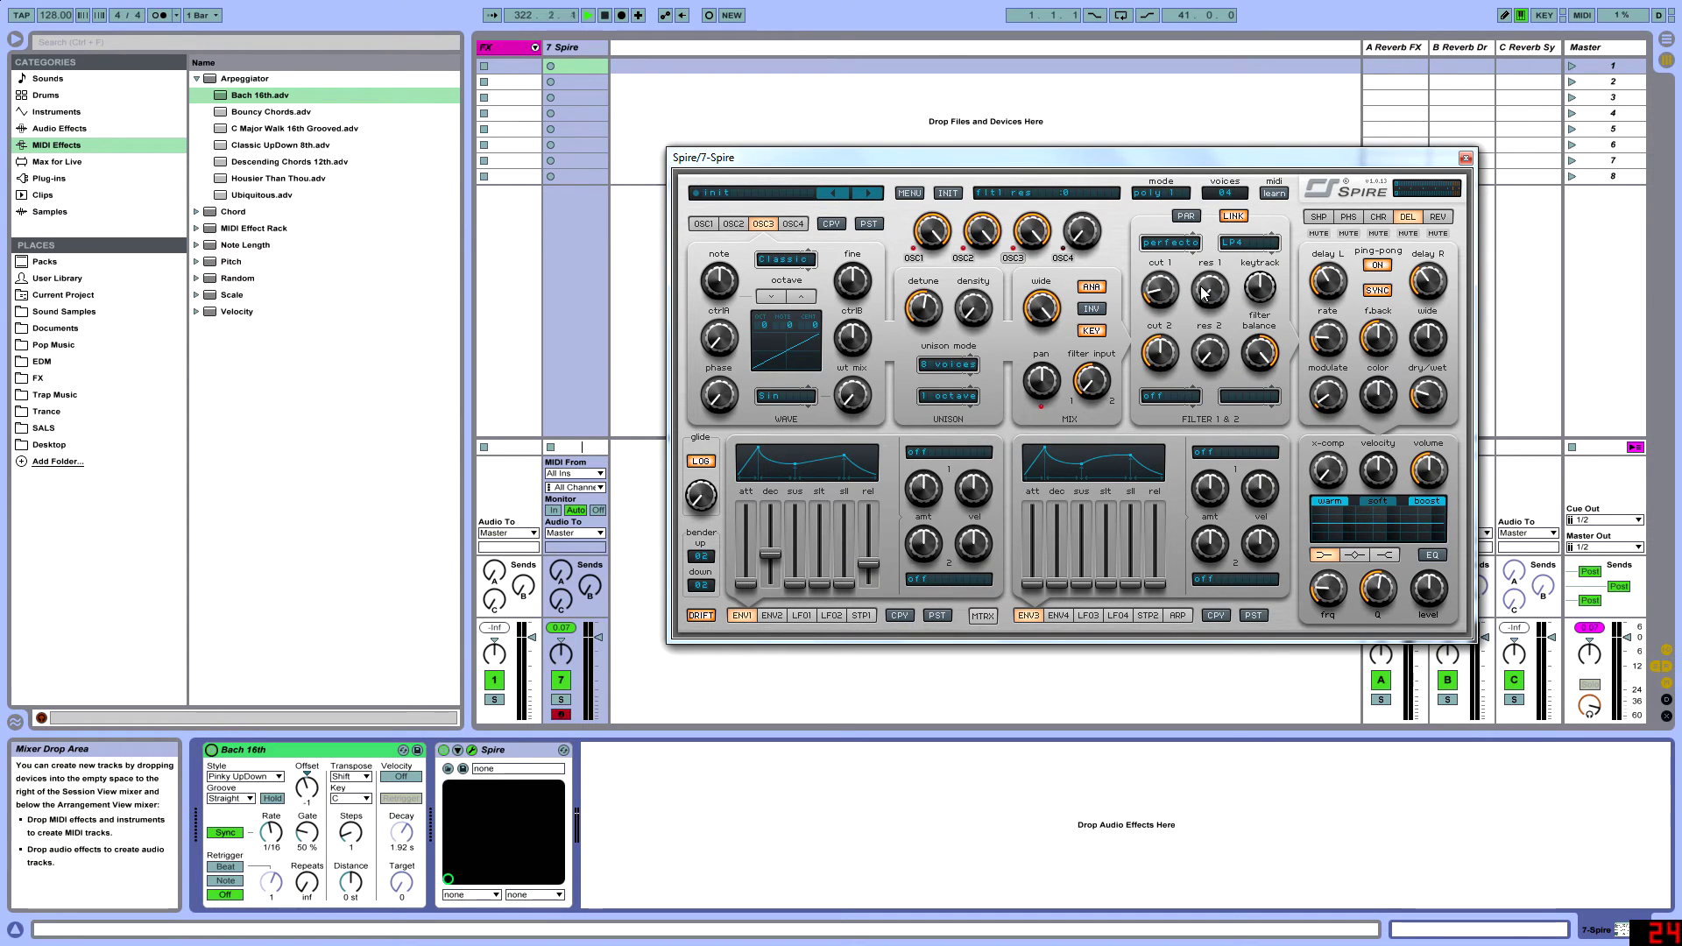
pyautogui.moveTo(1184, 300); pyautogui.dragTo(1195, 264)
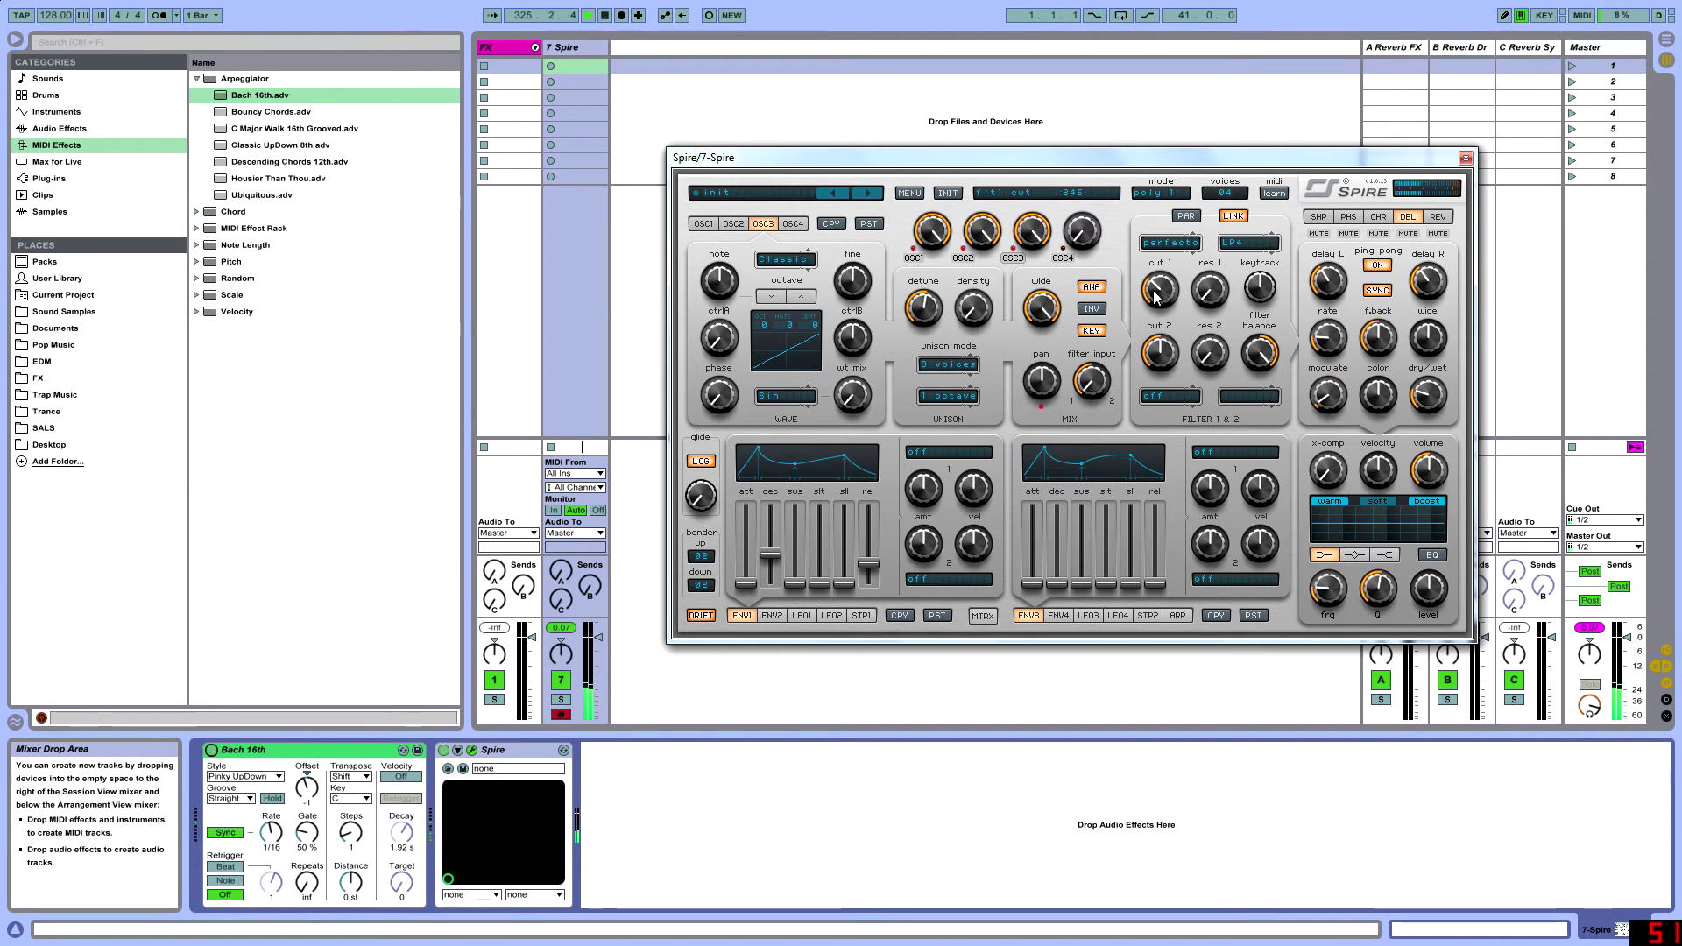
# Switch filter 1 to the infecto type in LP2 mode and raise its resonance slightly.
pyautogui.click(1235, 244)
pyautogui.click(1238, 290)
pyautogui.click(1171, 243)
pyautogui.click(1187, 326)
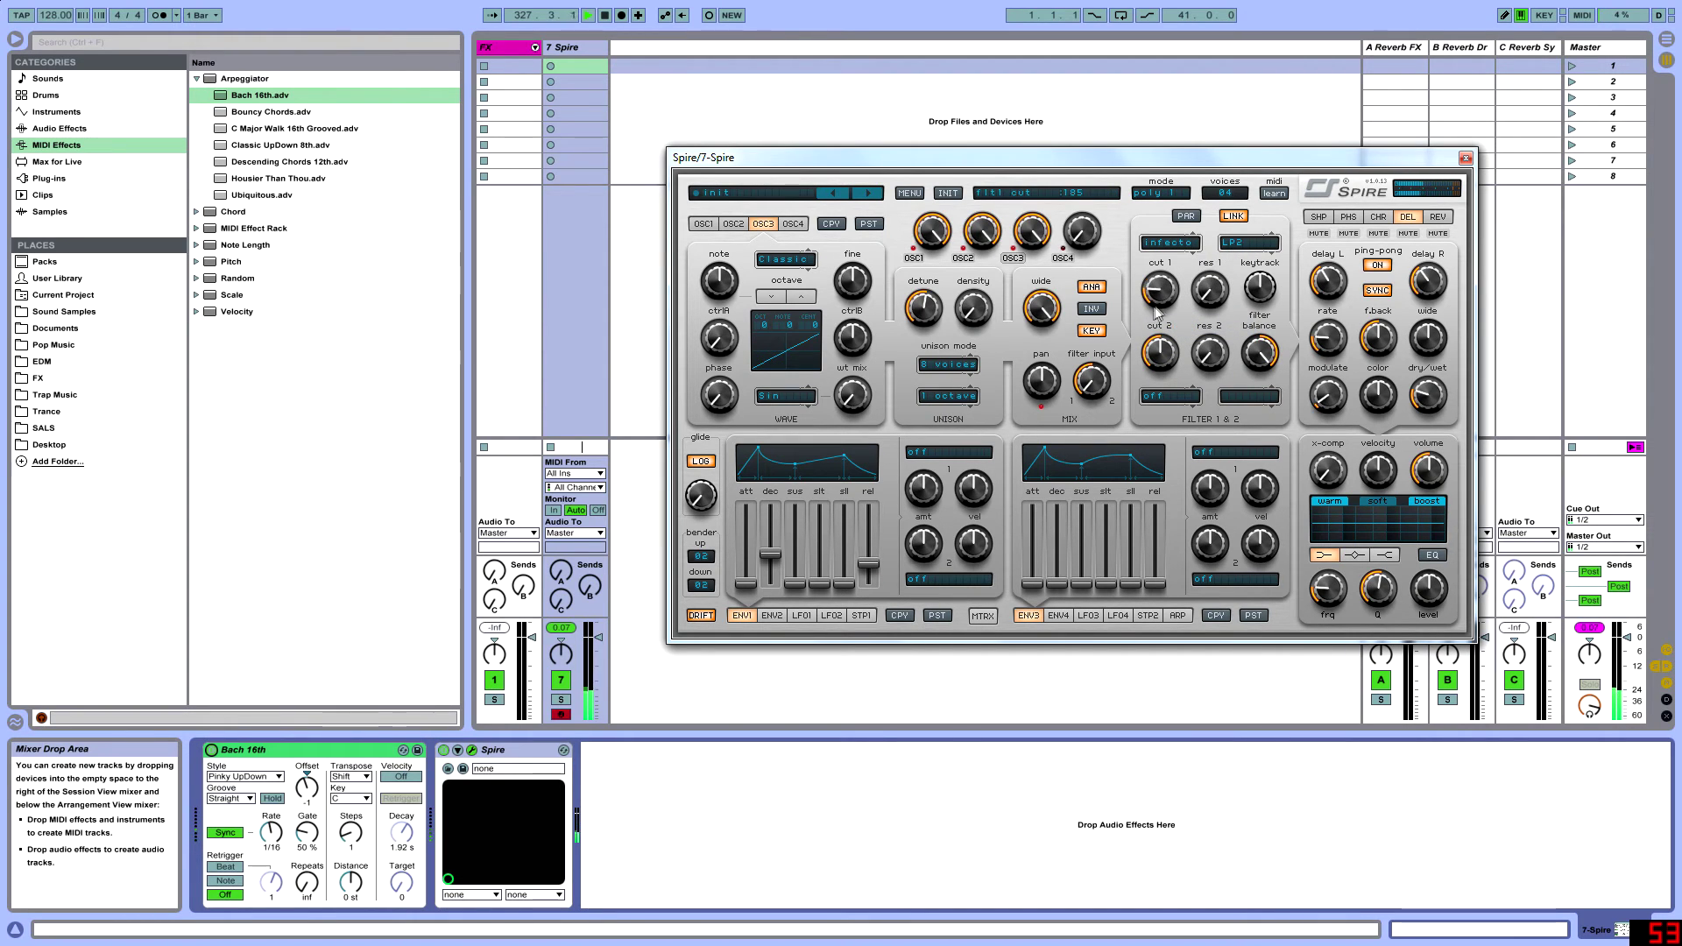
pyautogui.moveTo(1206, 298)
pyautogui.mouseDown()
pyautogui.moveTo(1234, 250)
pyautogui.moveTo(1214, 285)
pyautogui.mouseUp()
# Assign envelope 3 to modulate the filter's Cutoff 1 and raise the modulation amount.
pyautogui.click(1225, 464)
pyautogui.moveTo(1227, 596)
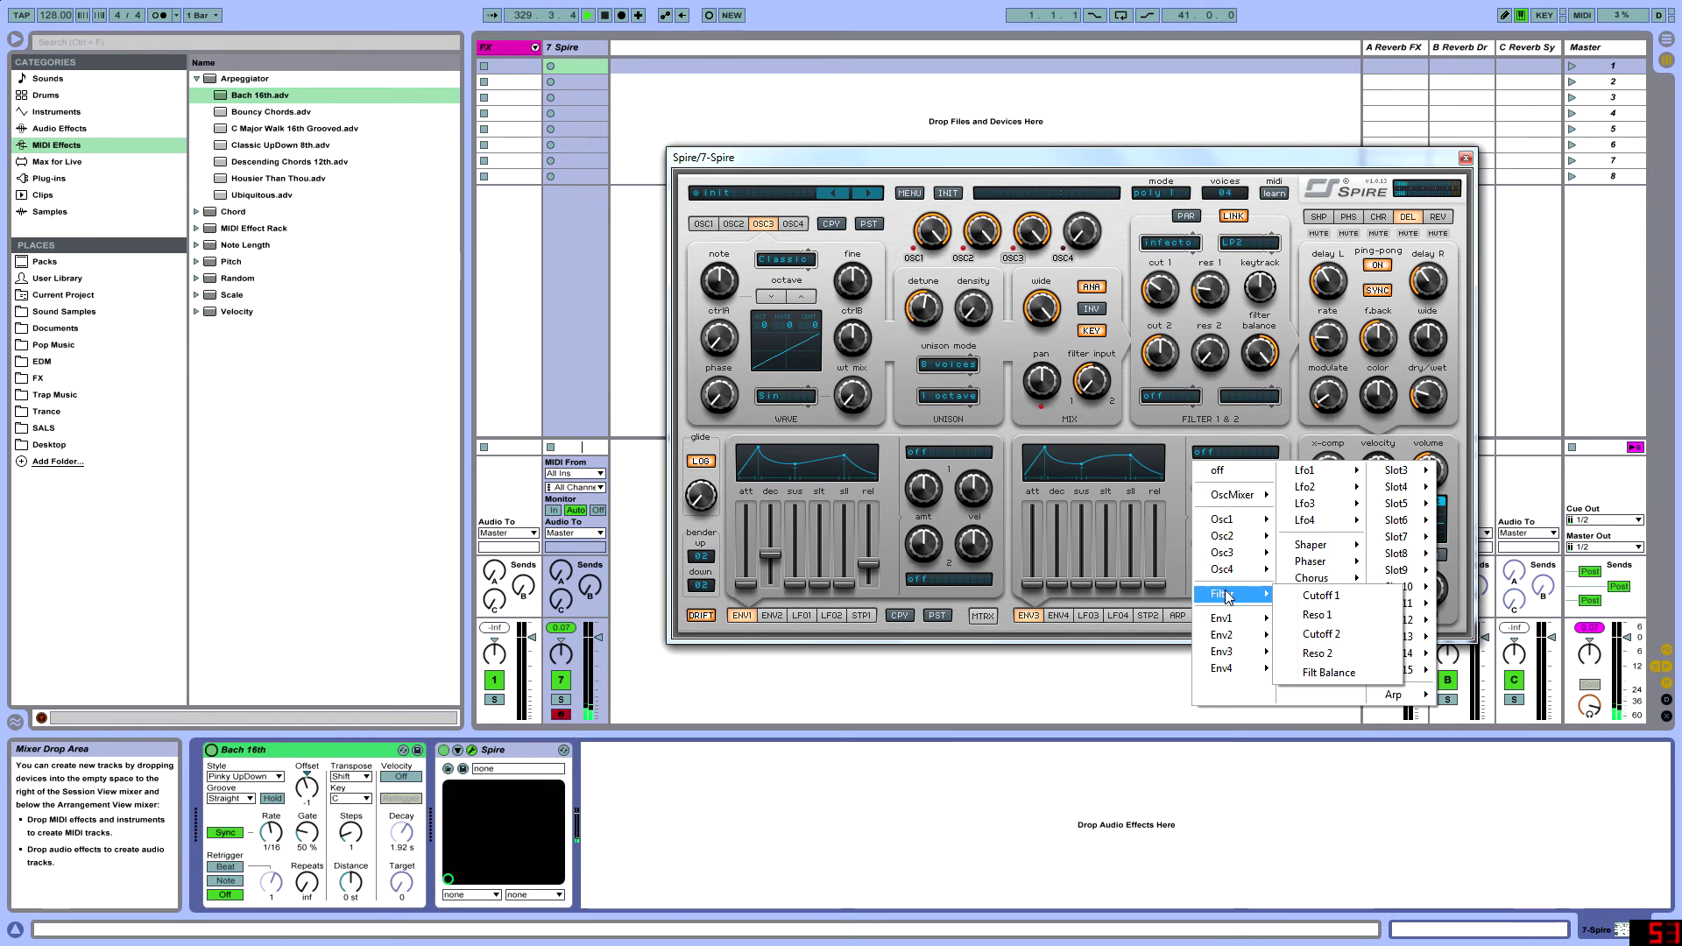
pyautogui.click(1321, 596)
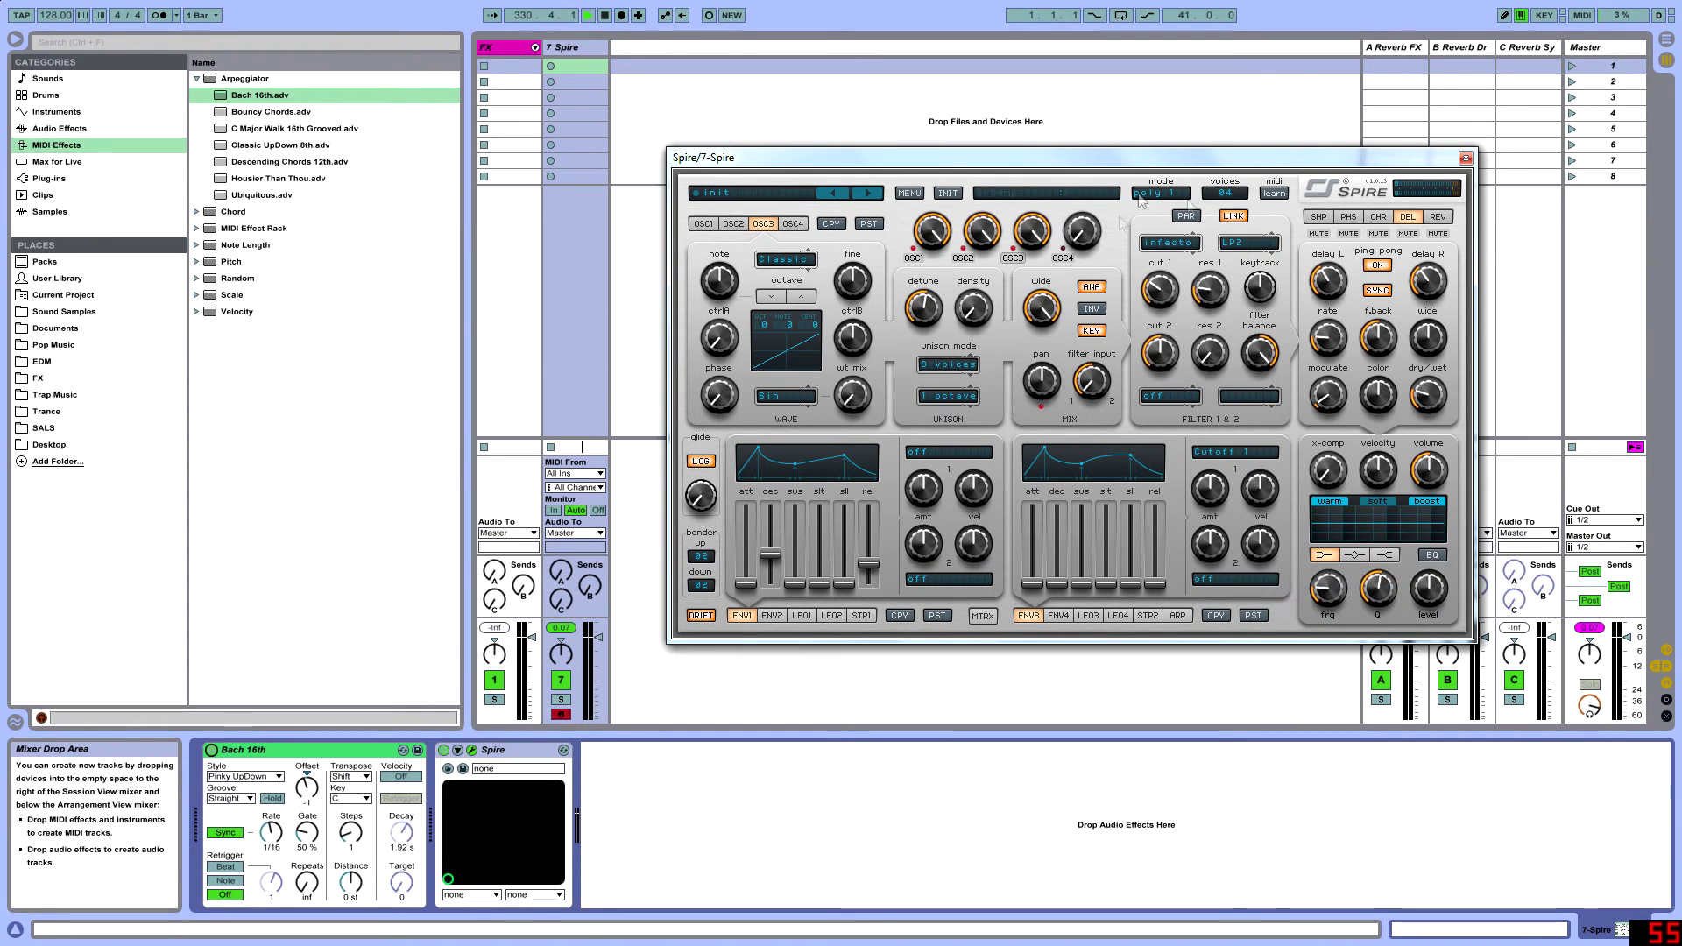
pyautogui.moveTo(1210, 489); pyautogui.dragTo(1214, 465)
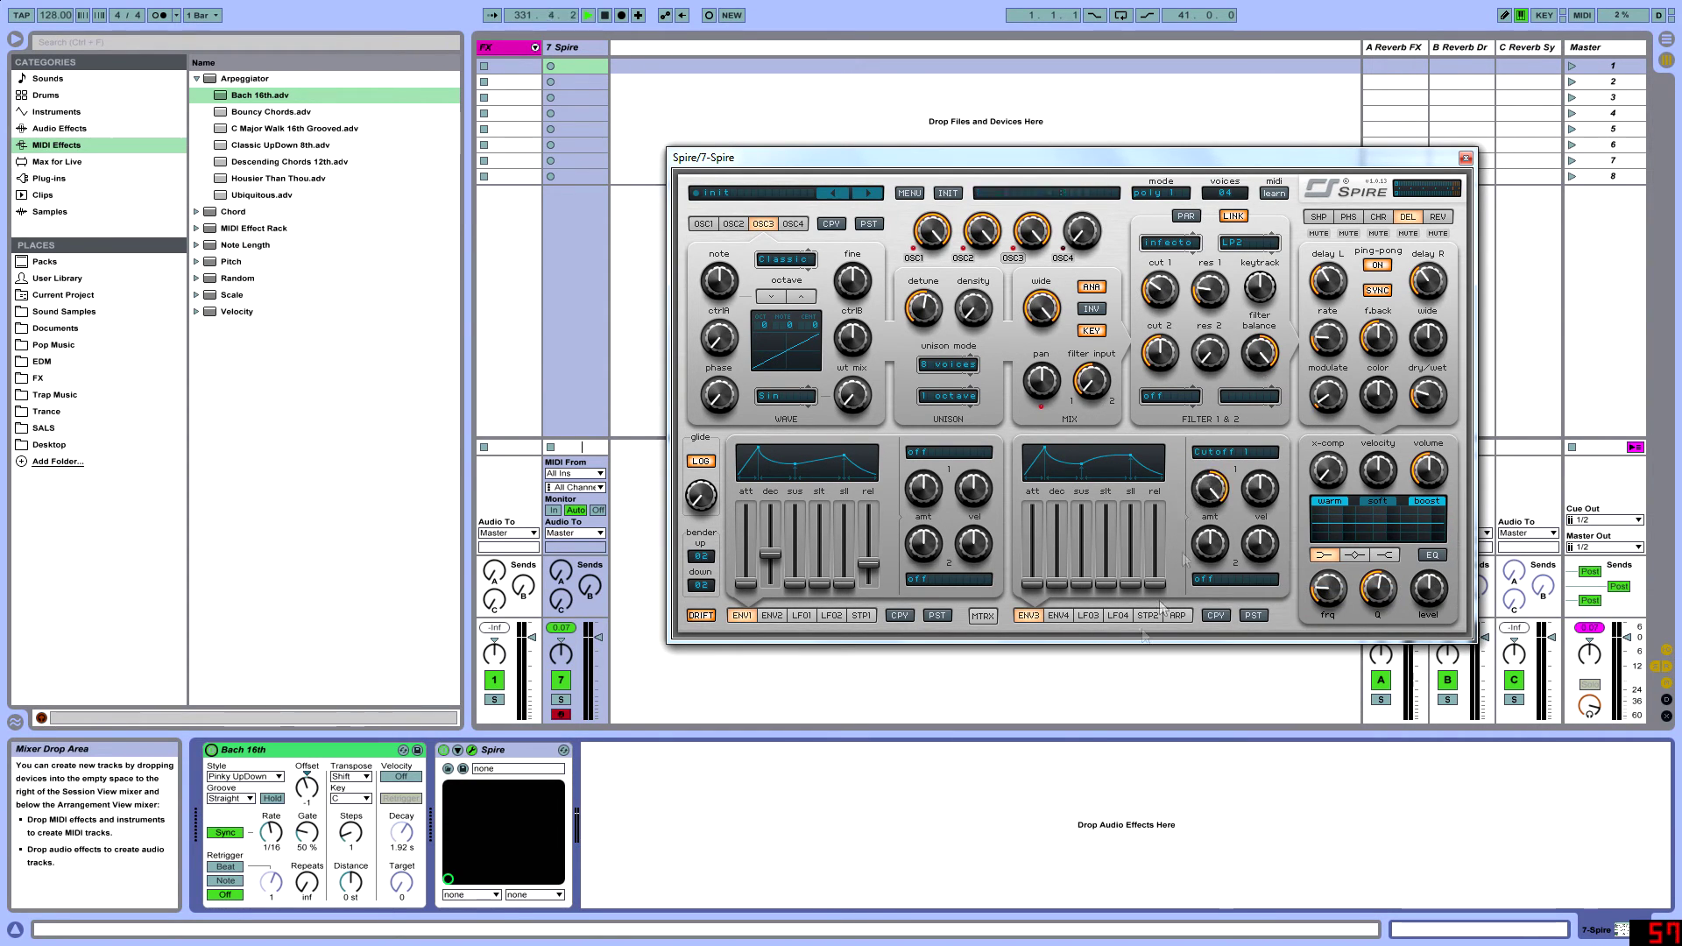
# Raise envelope 3's decay slightly and lower filter 1's cutoff to 0.
pyautogui.moveTo(1060, 586); pyautogui.dragTo(1058, 573)
pyautogui.moveTo(1161, 289); pyautogui.dragTo(1158, 314)
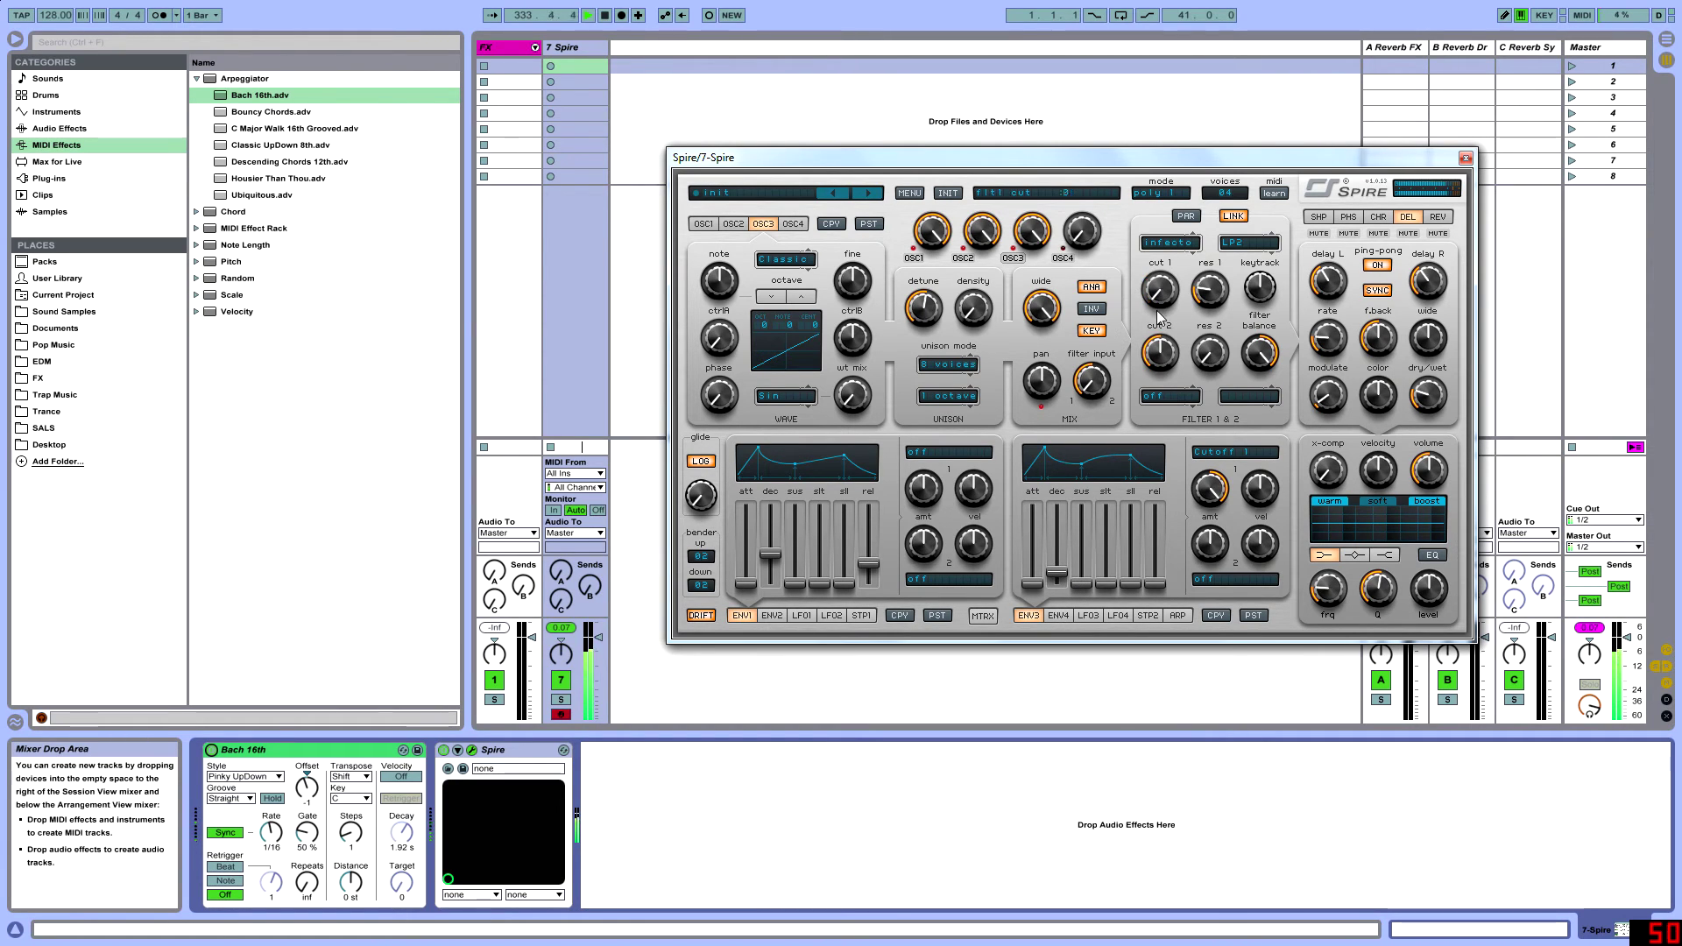
# Raise envelope 3's decay a little further and increase the reverb's decay, damp and color.
pyautogui.moveTo(1058, 575); pyautogui.dragTo(1065, 561)
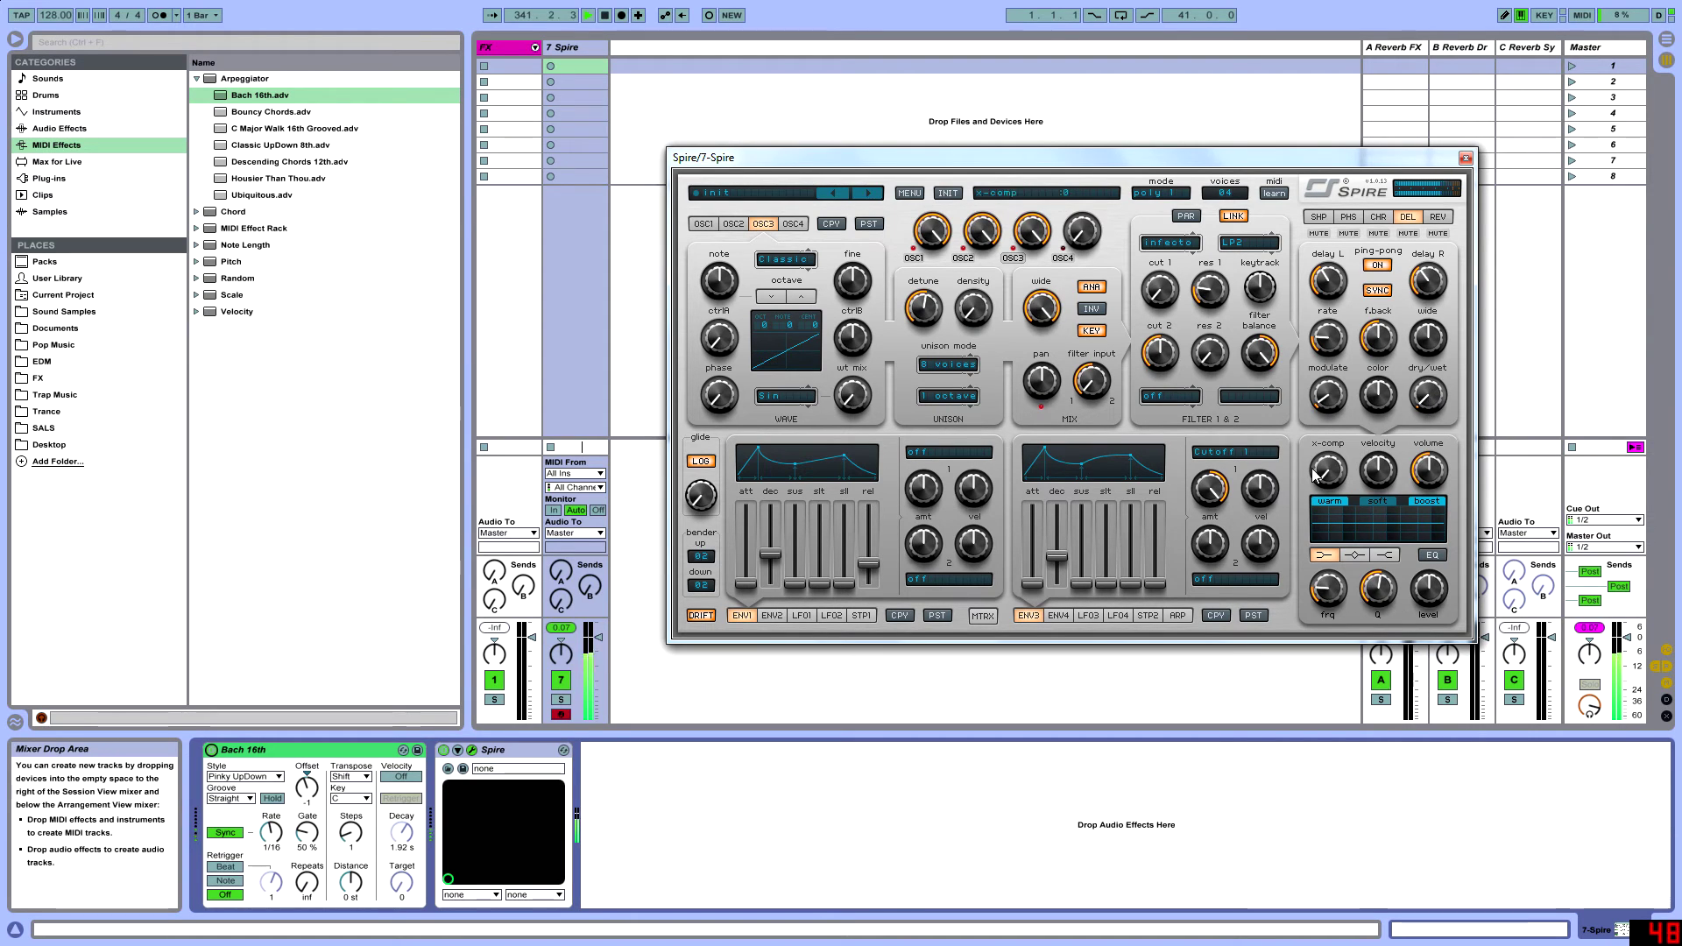
pyautogui.click(1438, 216)
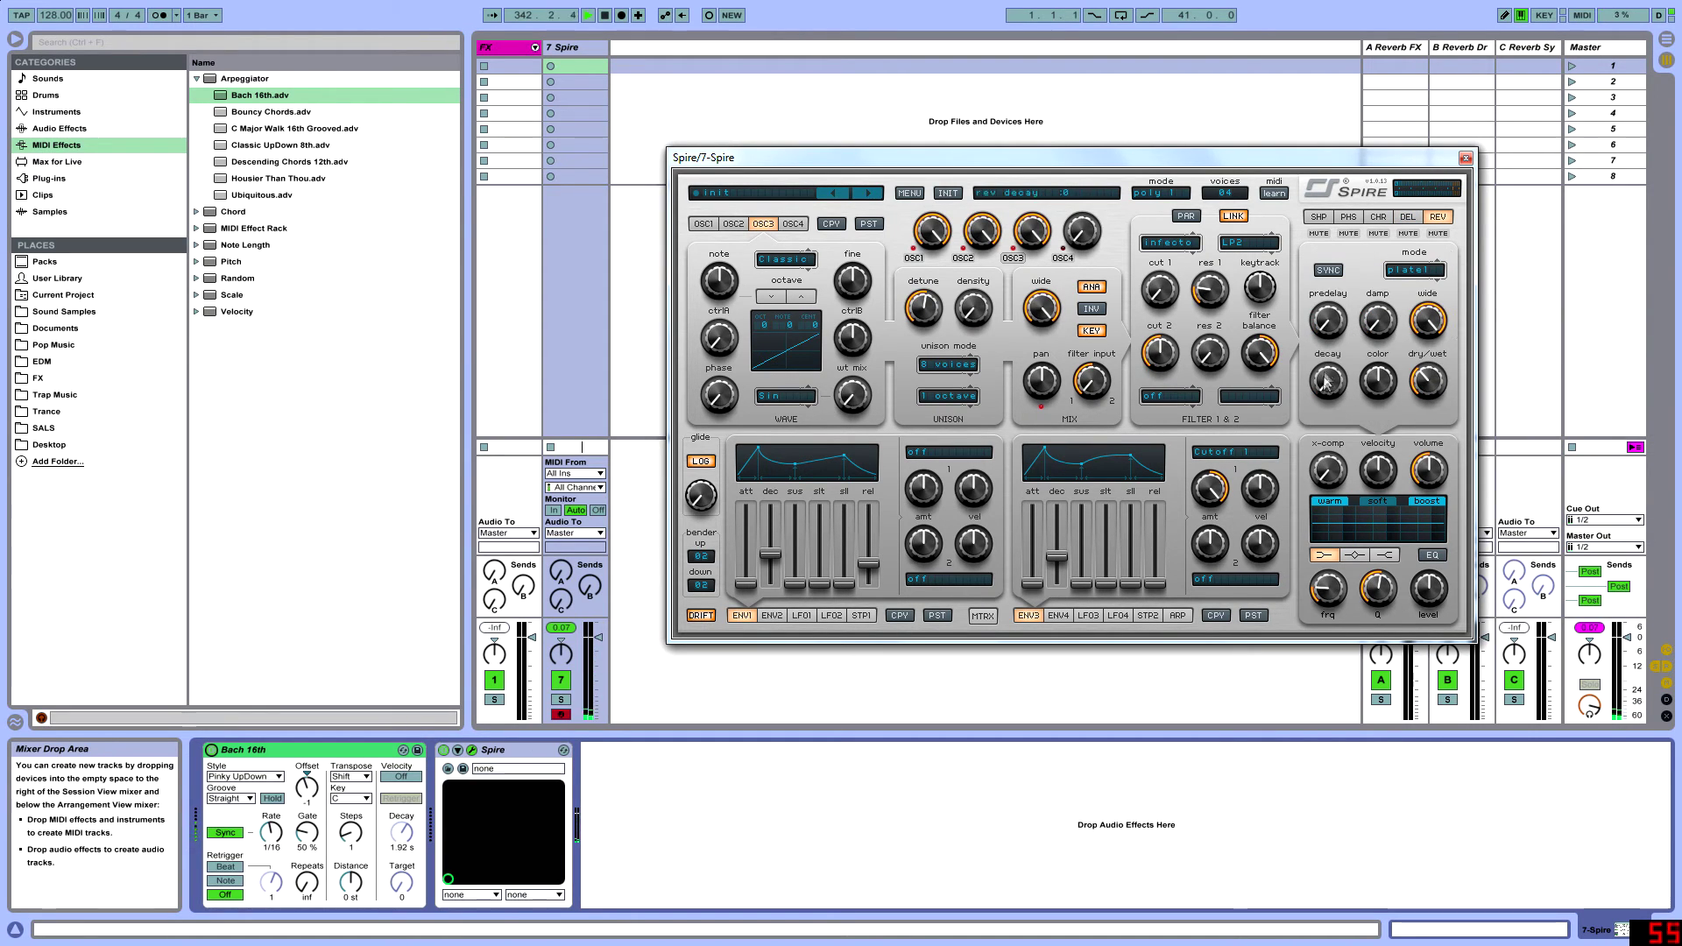
pyautogui.moveTo(1381, 322); pyautogui.dragTo(1422, 235)
pyautogui.moveTo(1378, 385); pyautogui.dragTo(1347, 360)
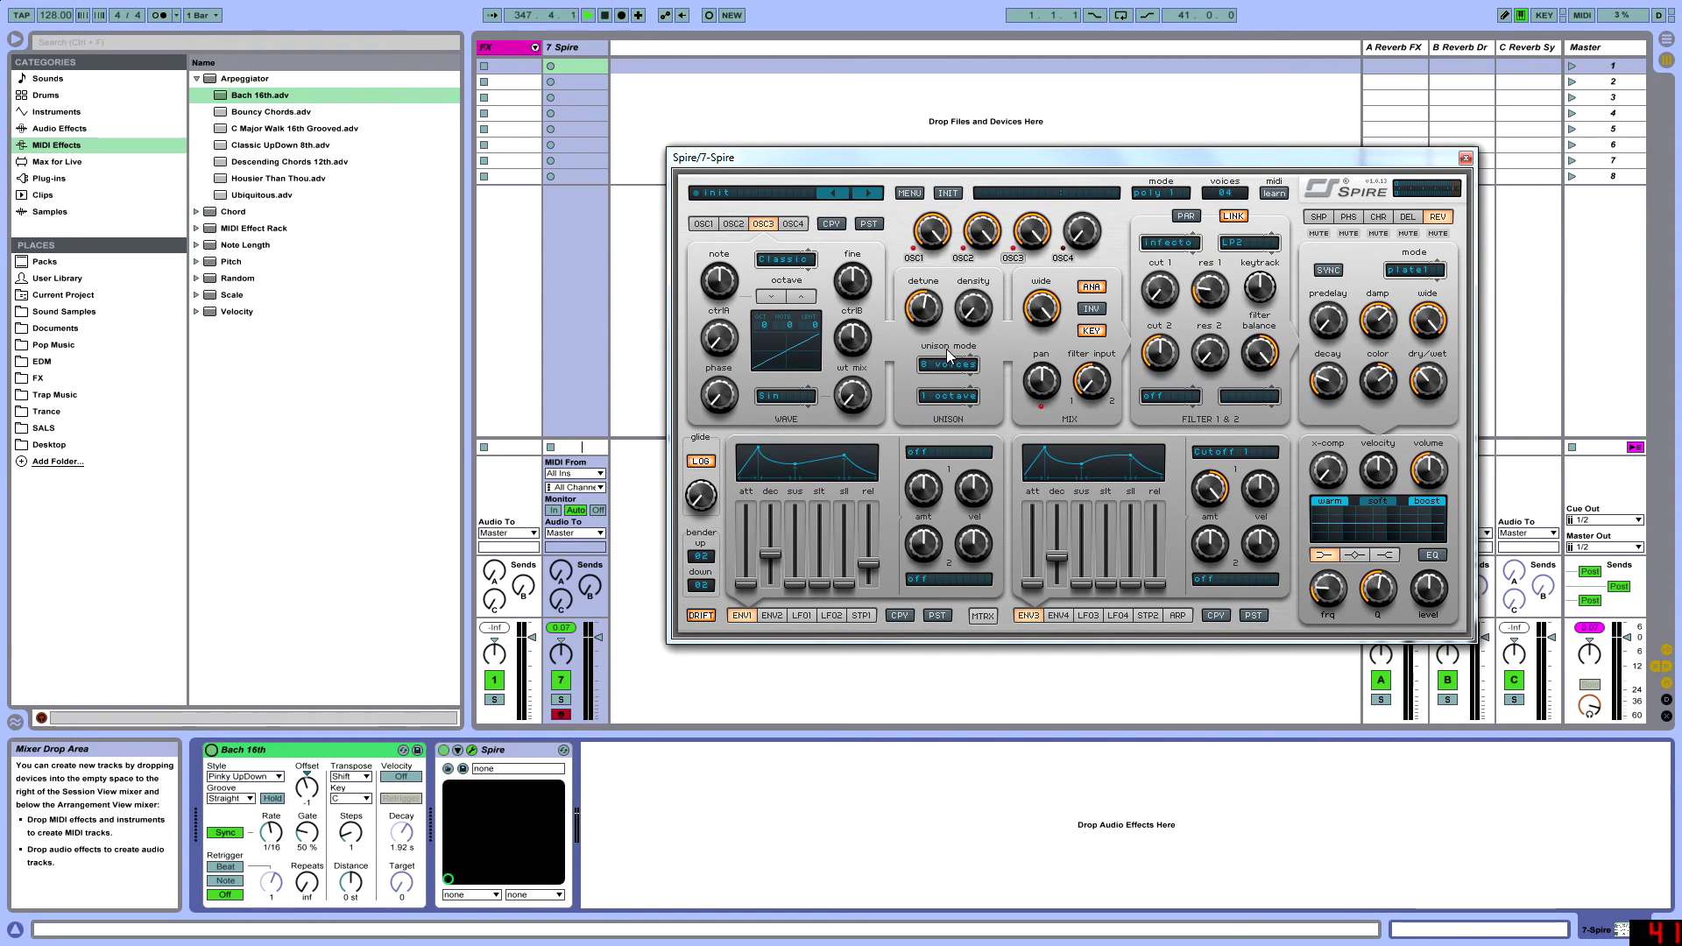
# Review the settings of the shaper, phaser, delay, reverb and chorus effects.
pyautogui.click(1319, 216)
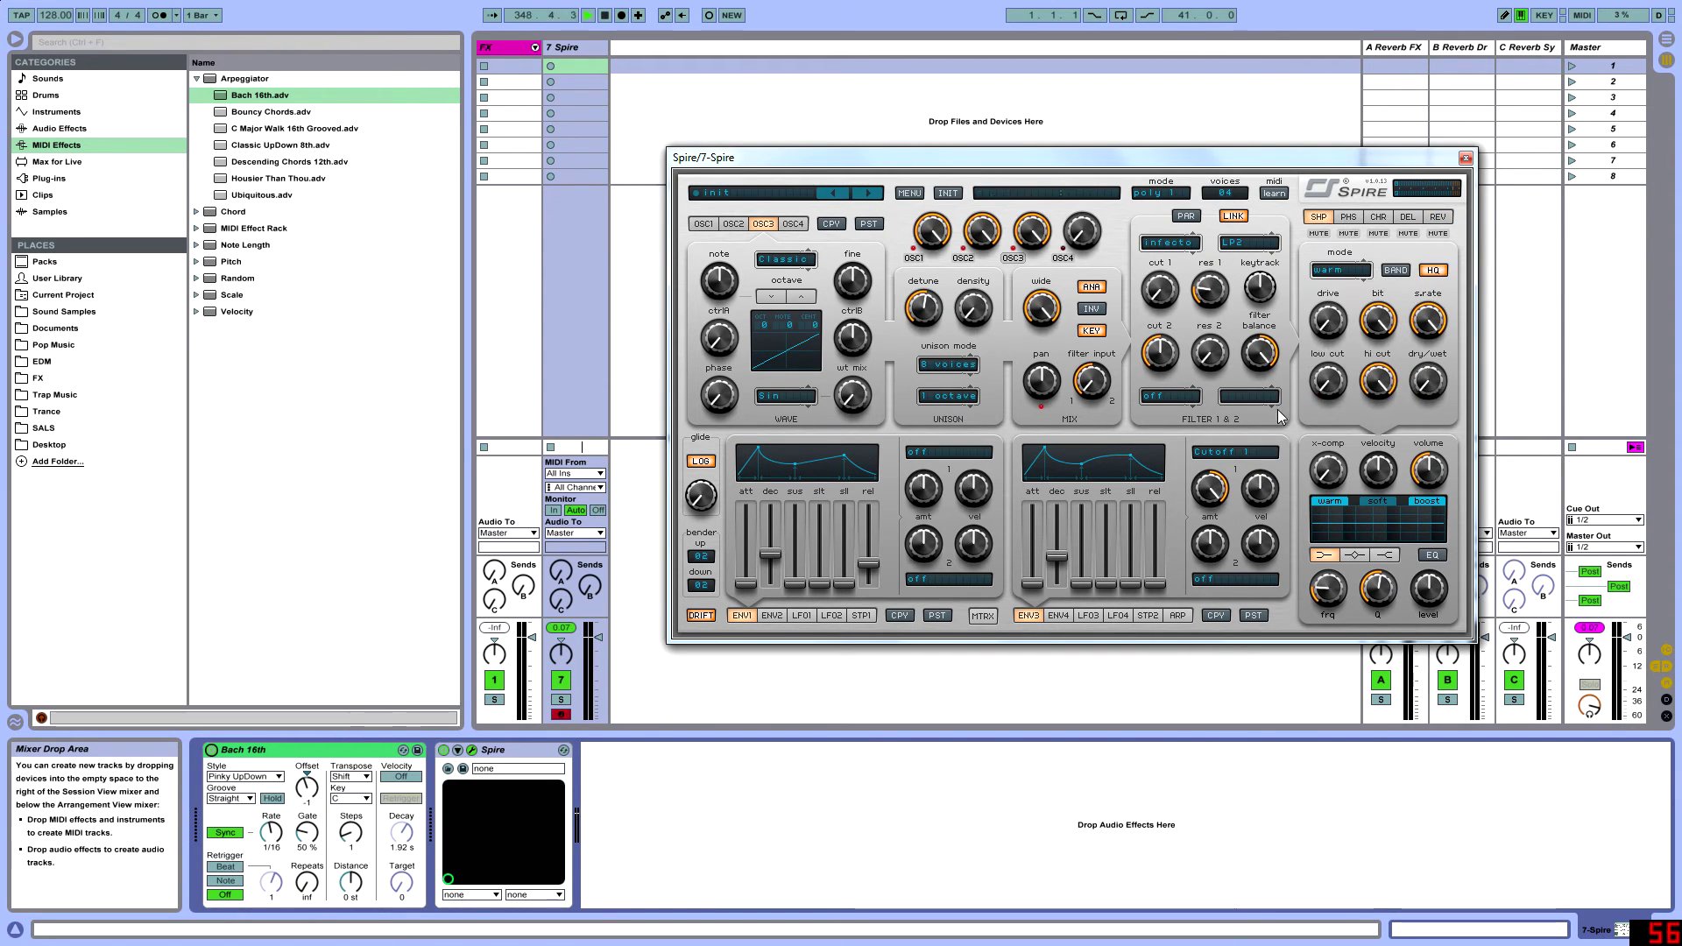
pyautogui.click(1348, 218)
pyautogui.click(1407, 216)
pyautogui.click(1438, 216)
pyautogui.click(1355, 217)
pyautogui.click(1372, 219)
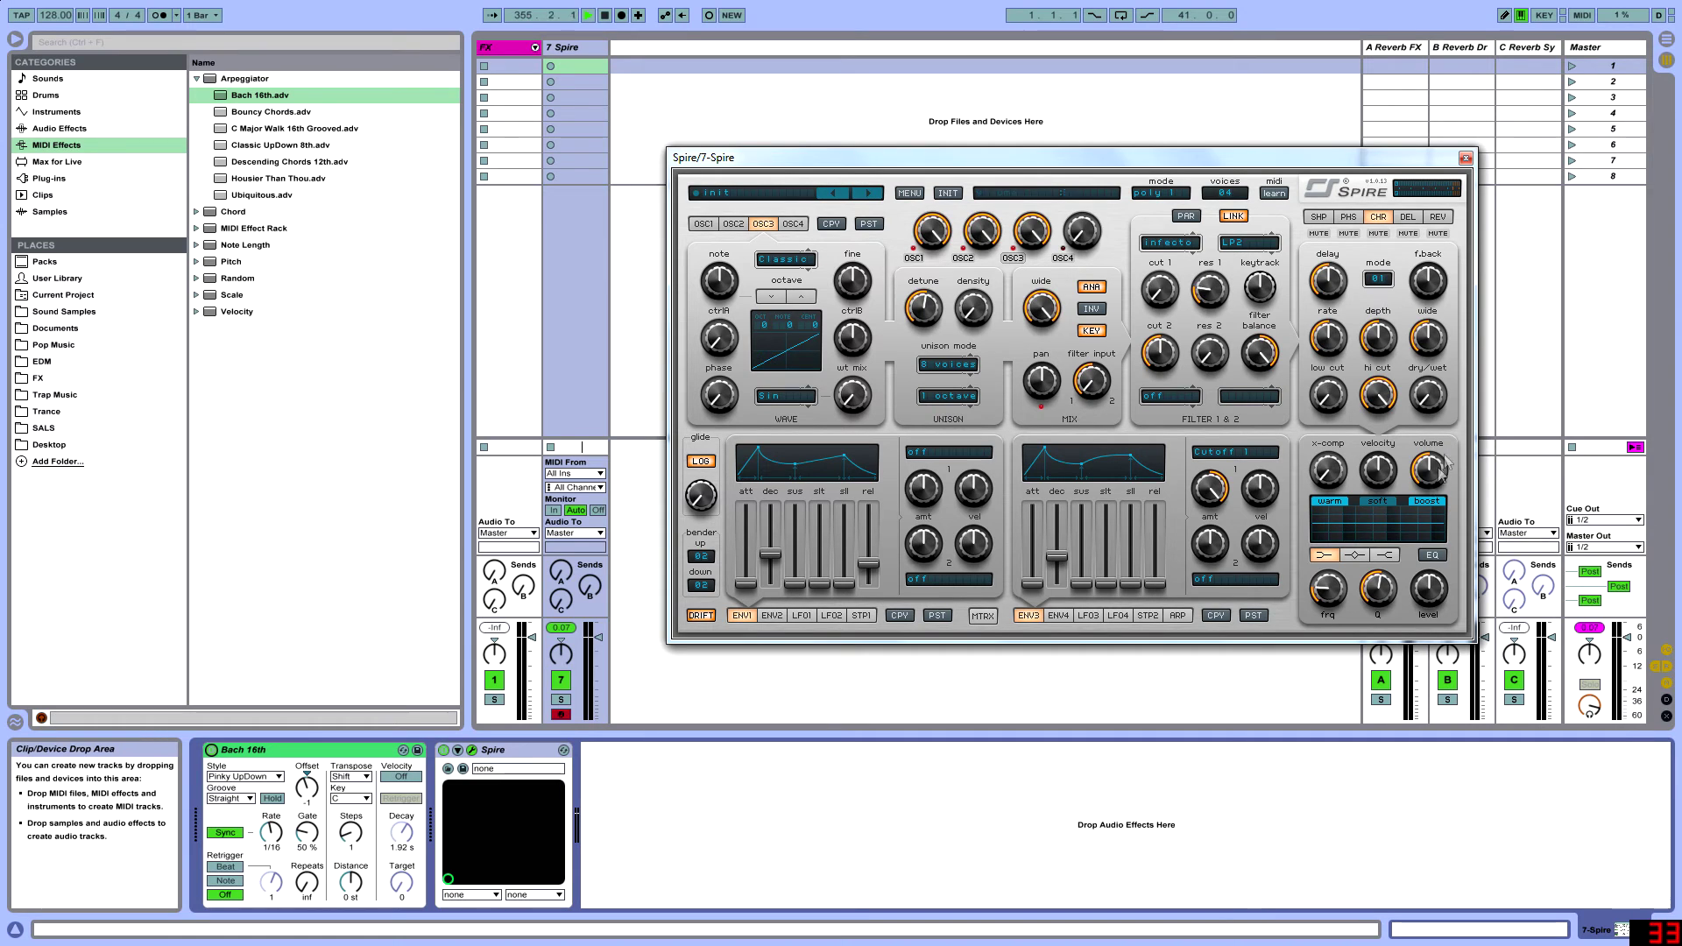
# Enable the EQ, lower the low band's level to 0, and adjust the high band's level, frequency and Q.
pyautogui.click(1437, 555)
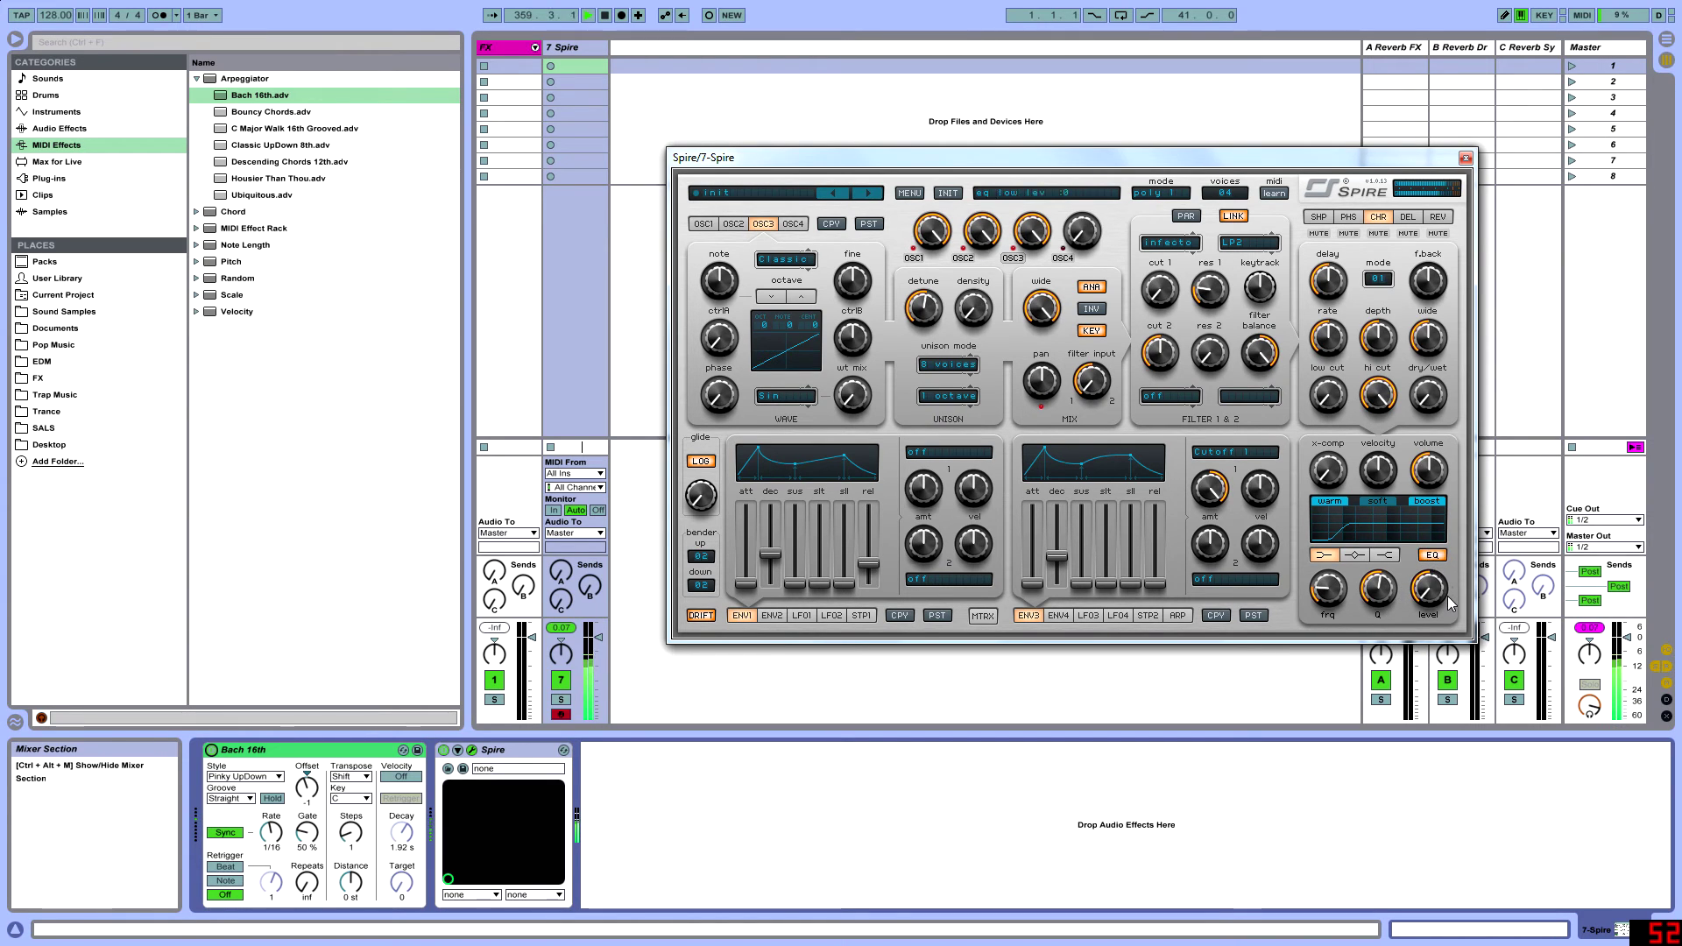
pyautogui.click(1385, 555)
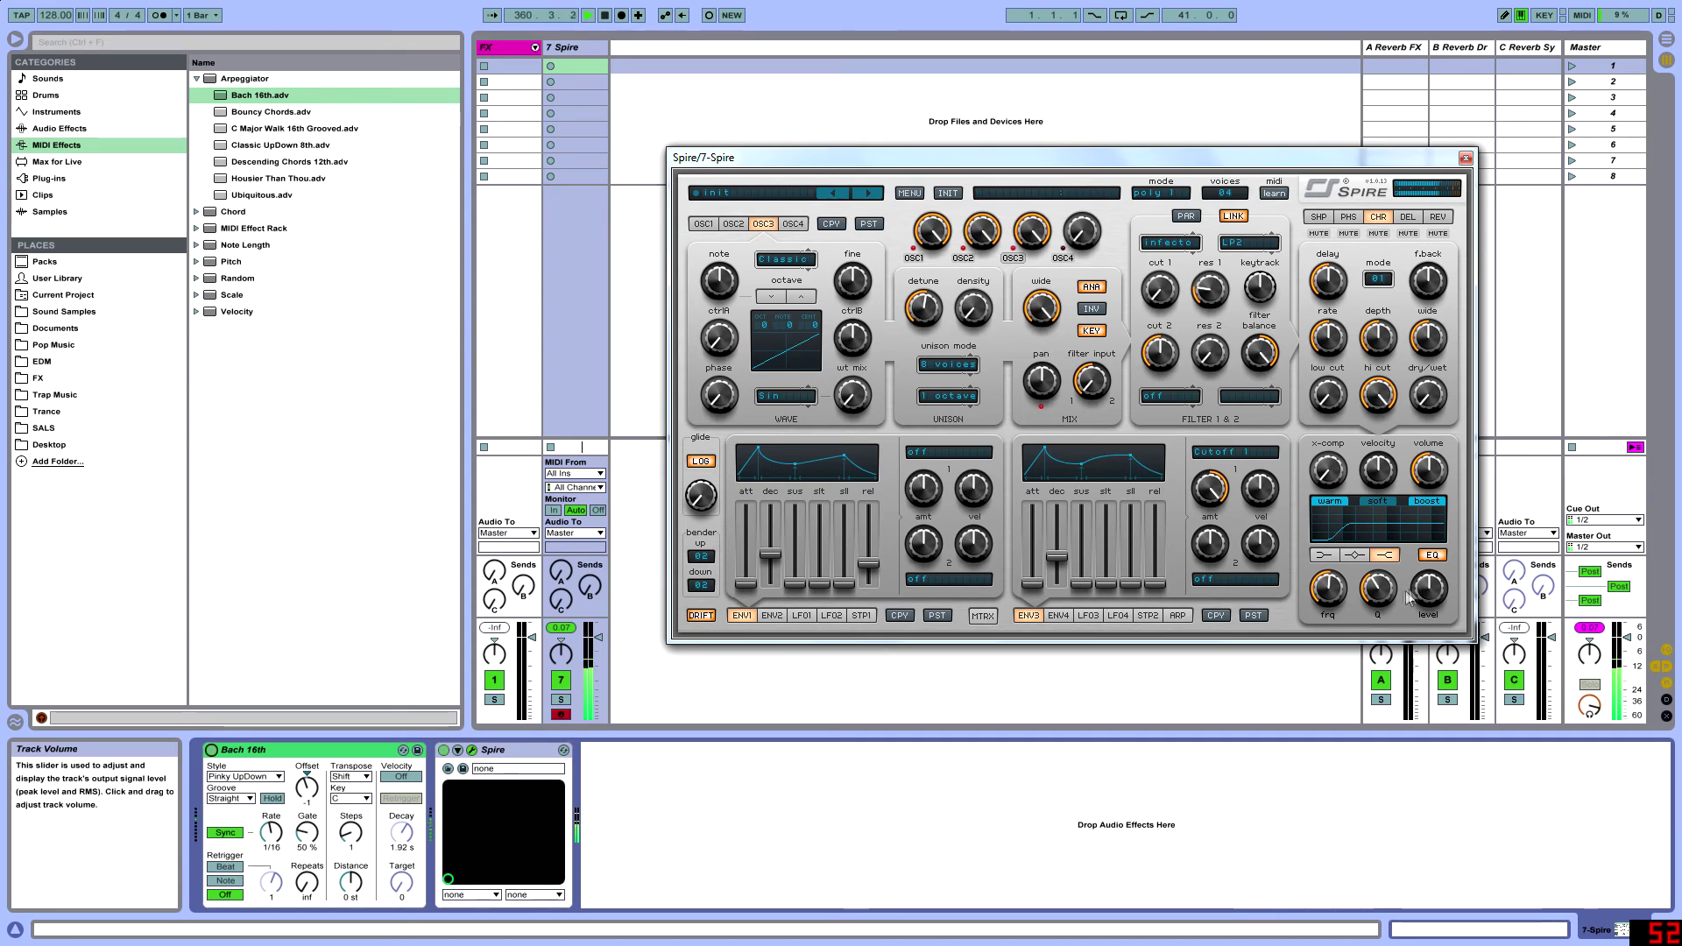
pyautogui.moveTo(1429, 595); pyautogui.dragTo(1380, 648)
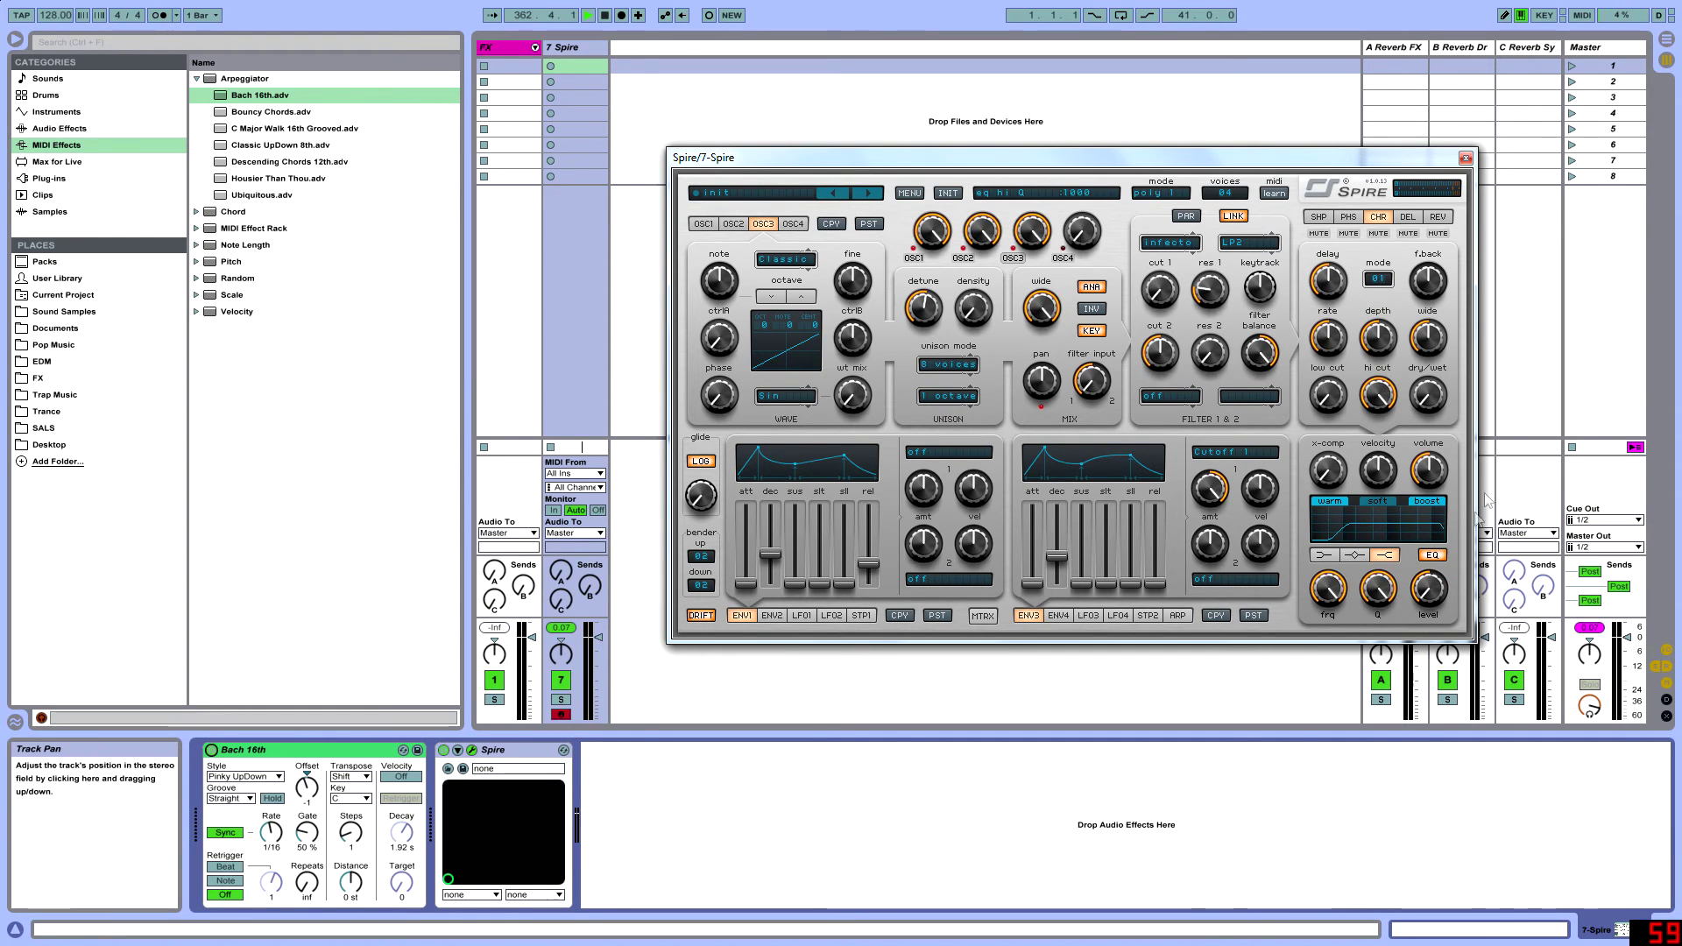
pyautogui.moveTo(1380, 607); pyautogui.dragTo(1377, 619)
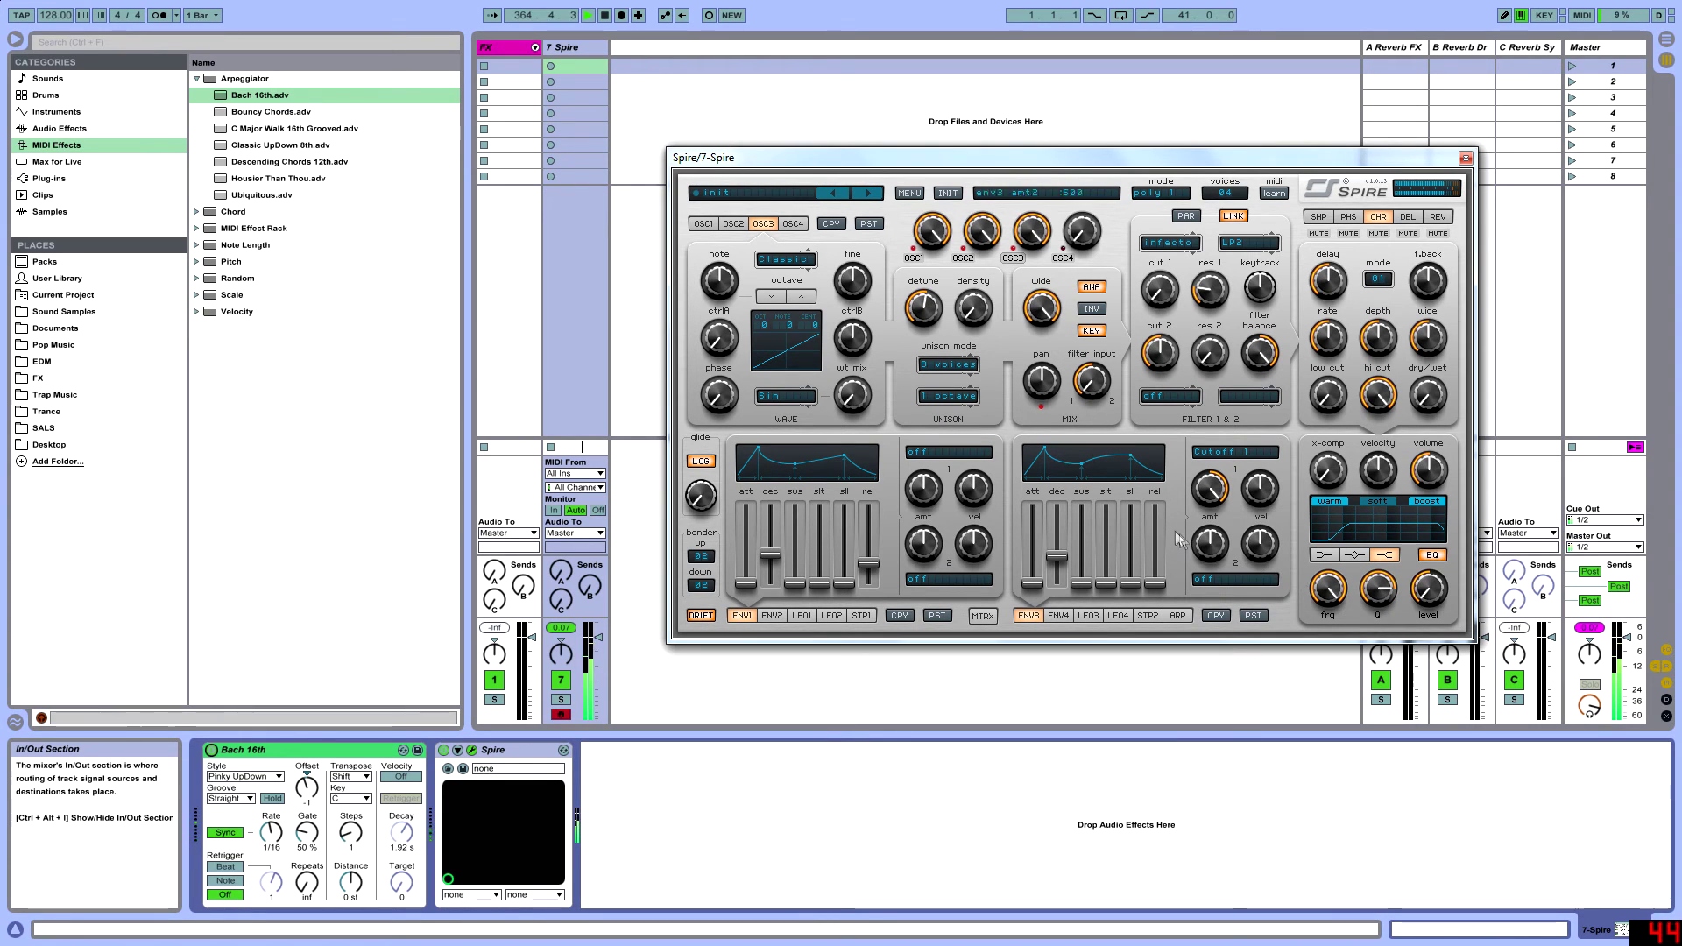
# Turn off the arpeggiator and try the Noise type on oscillator 3 without key tracking, varying ctrlA and ctrlB.
pyautogui.click(211, 750)
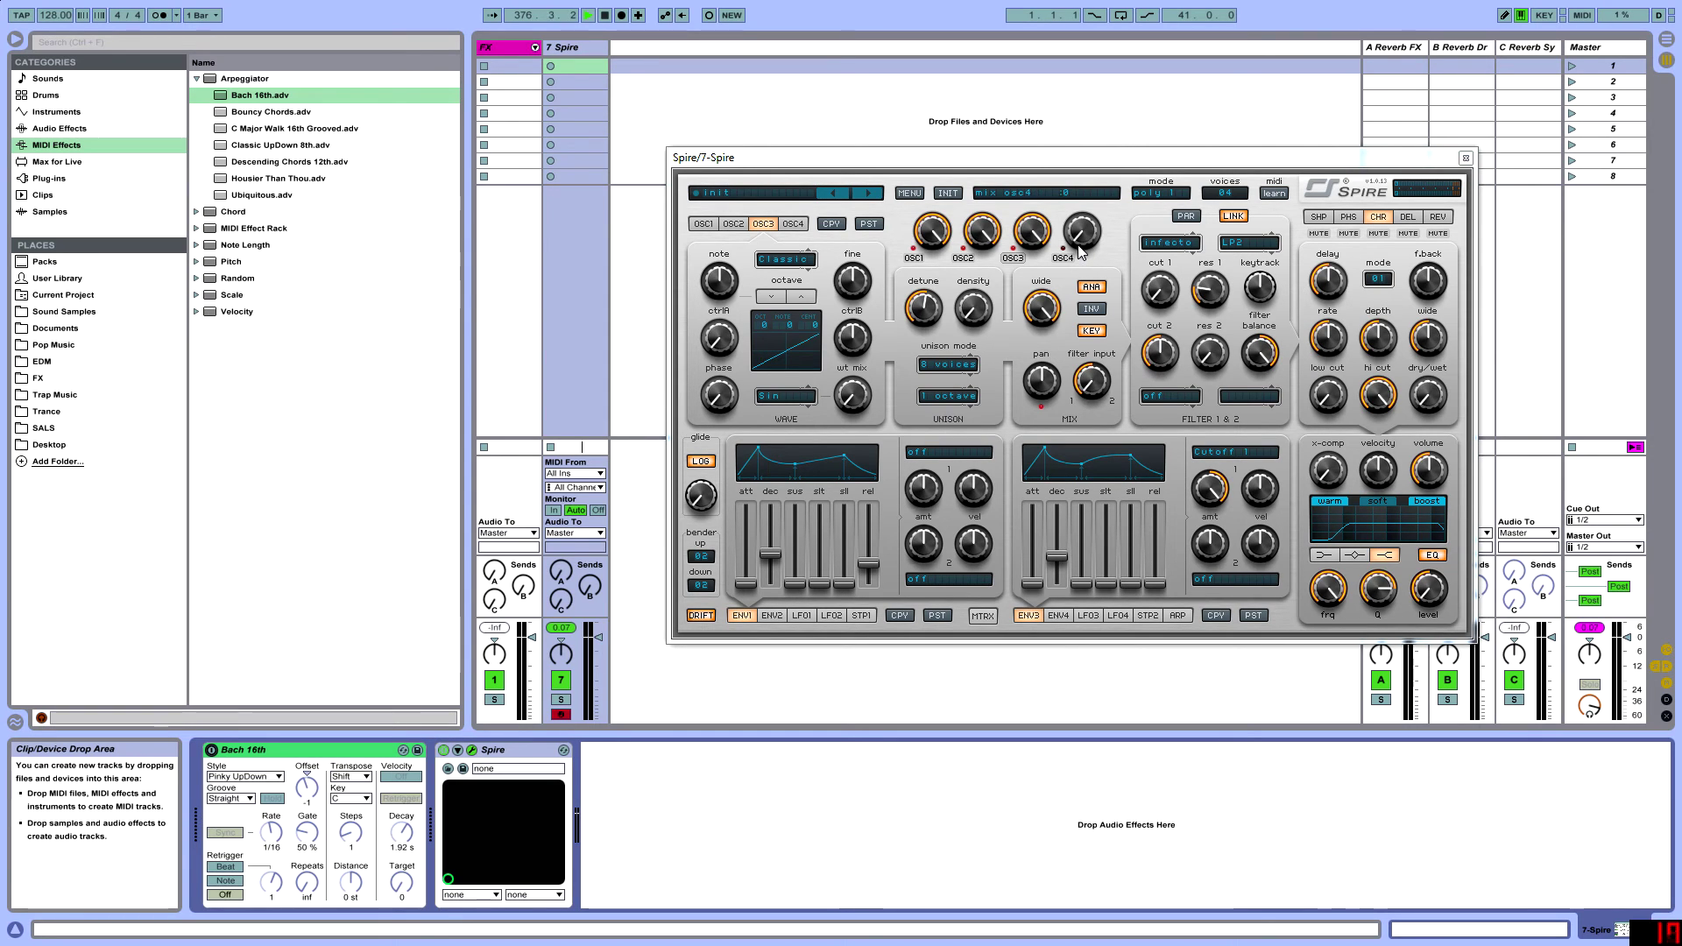
pyautogui.click(783, 260)
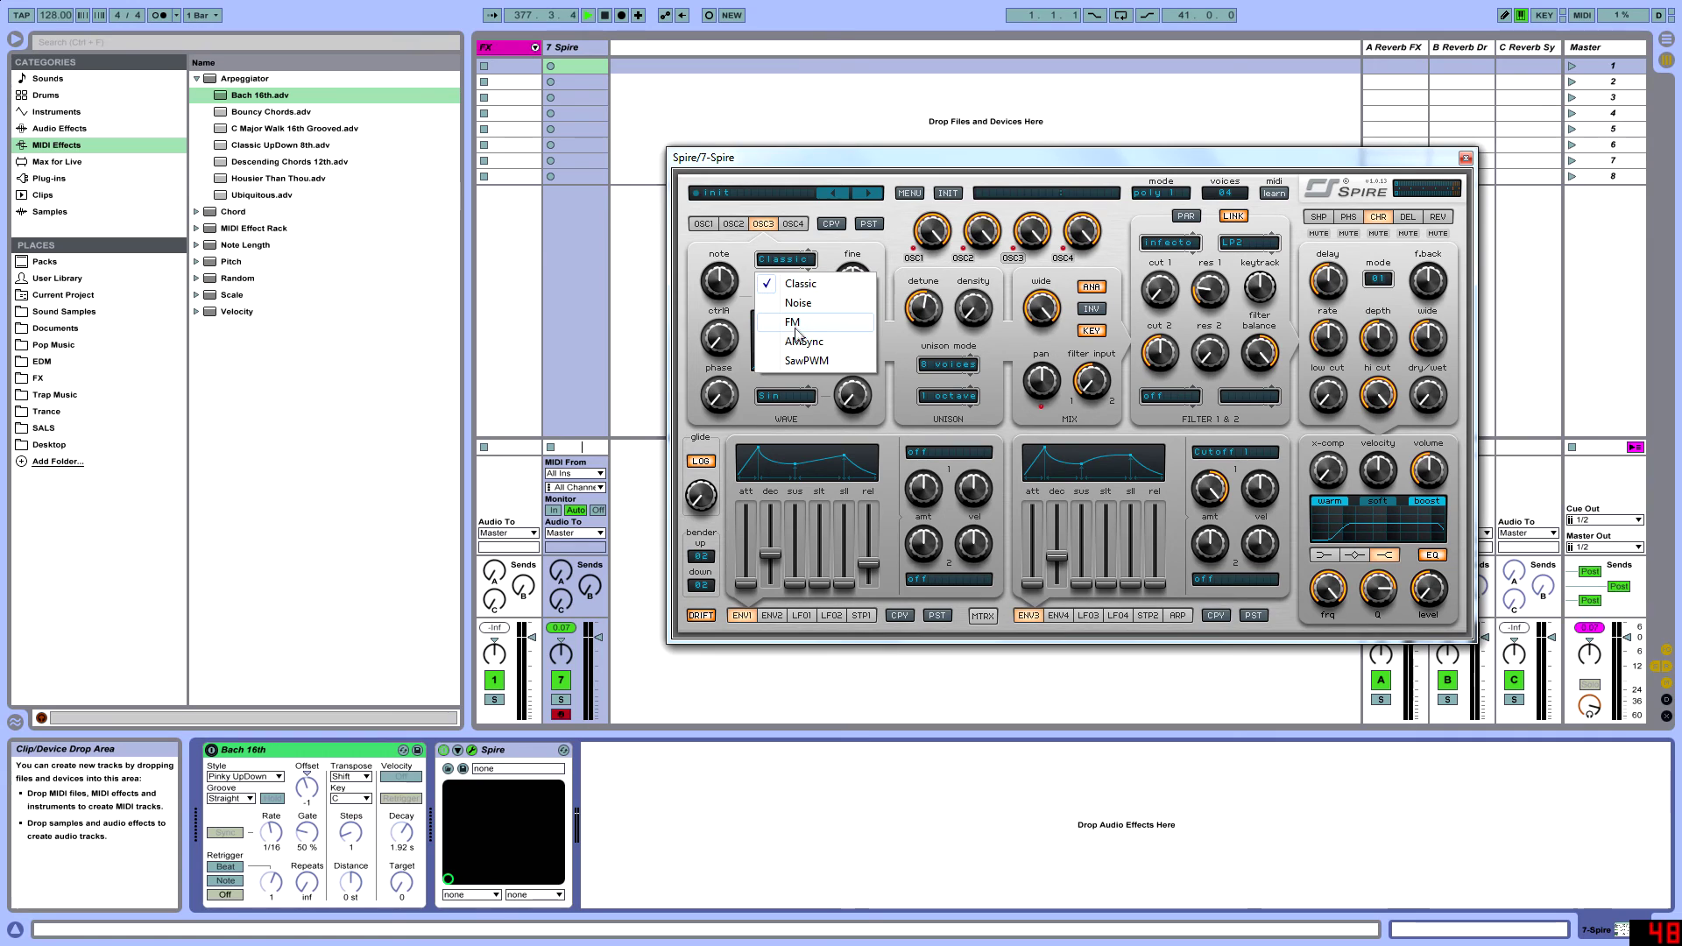
pyautogui.click(798, 303)
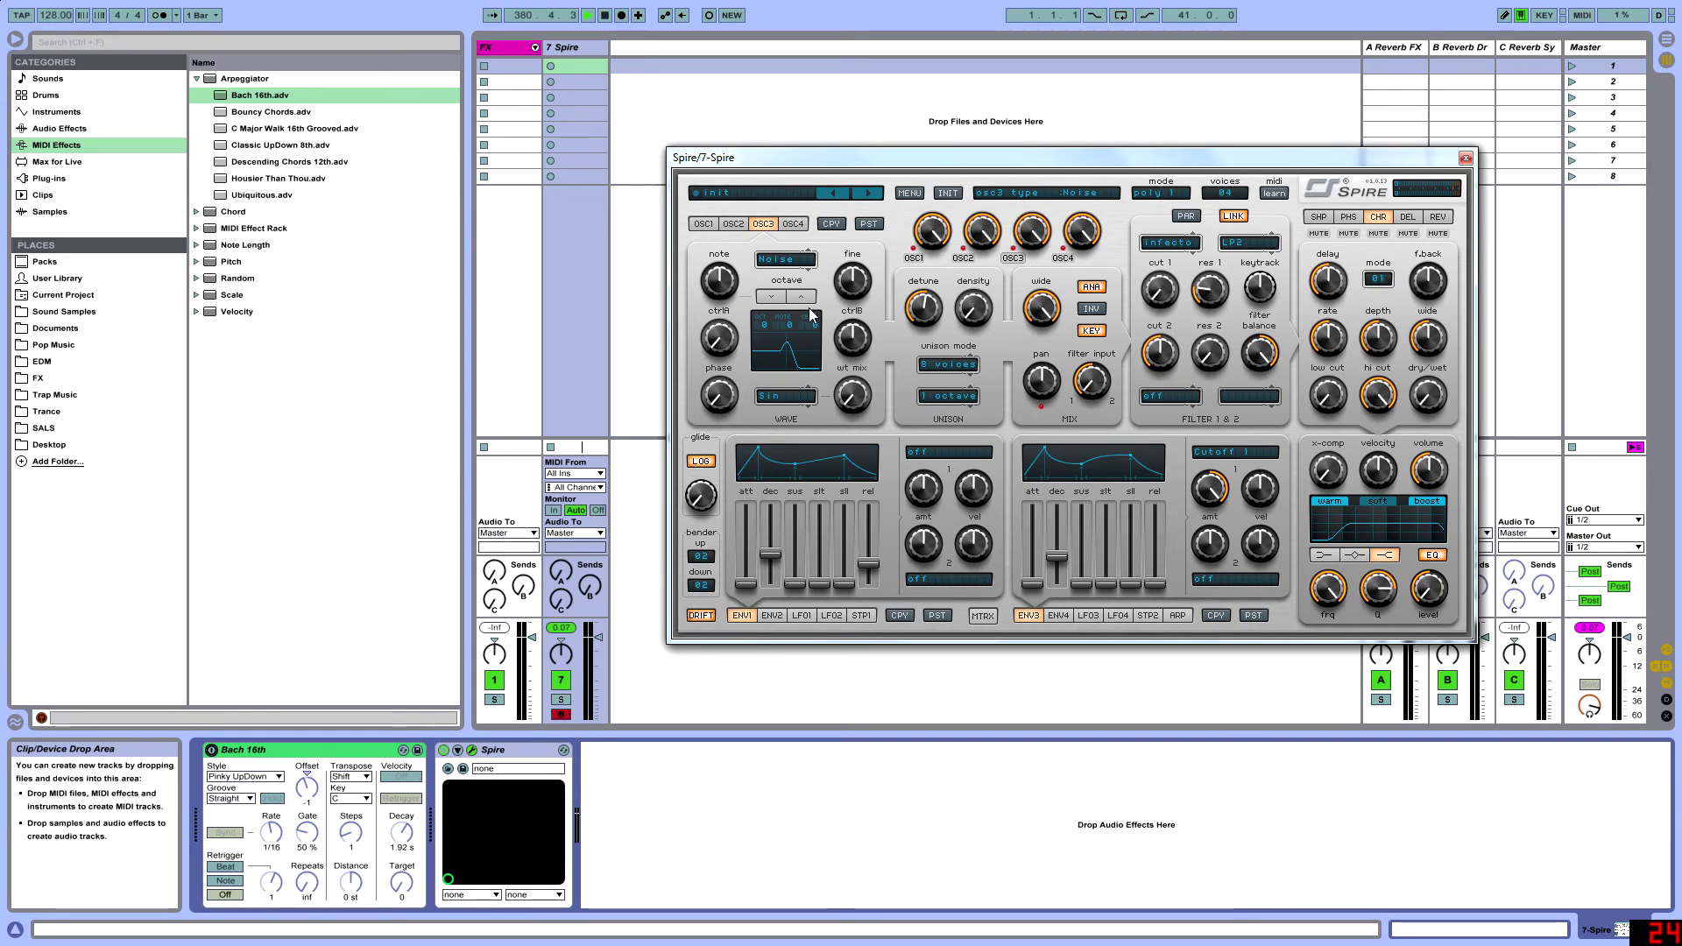
pyautogui.click(1092, 330)
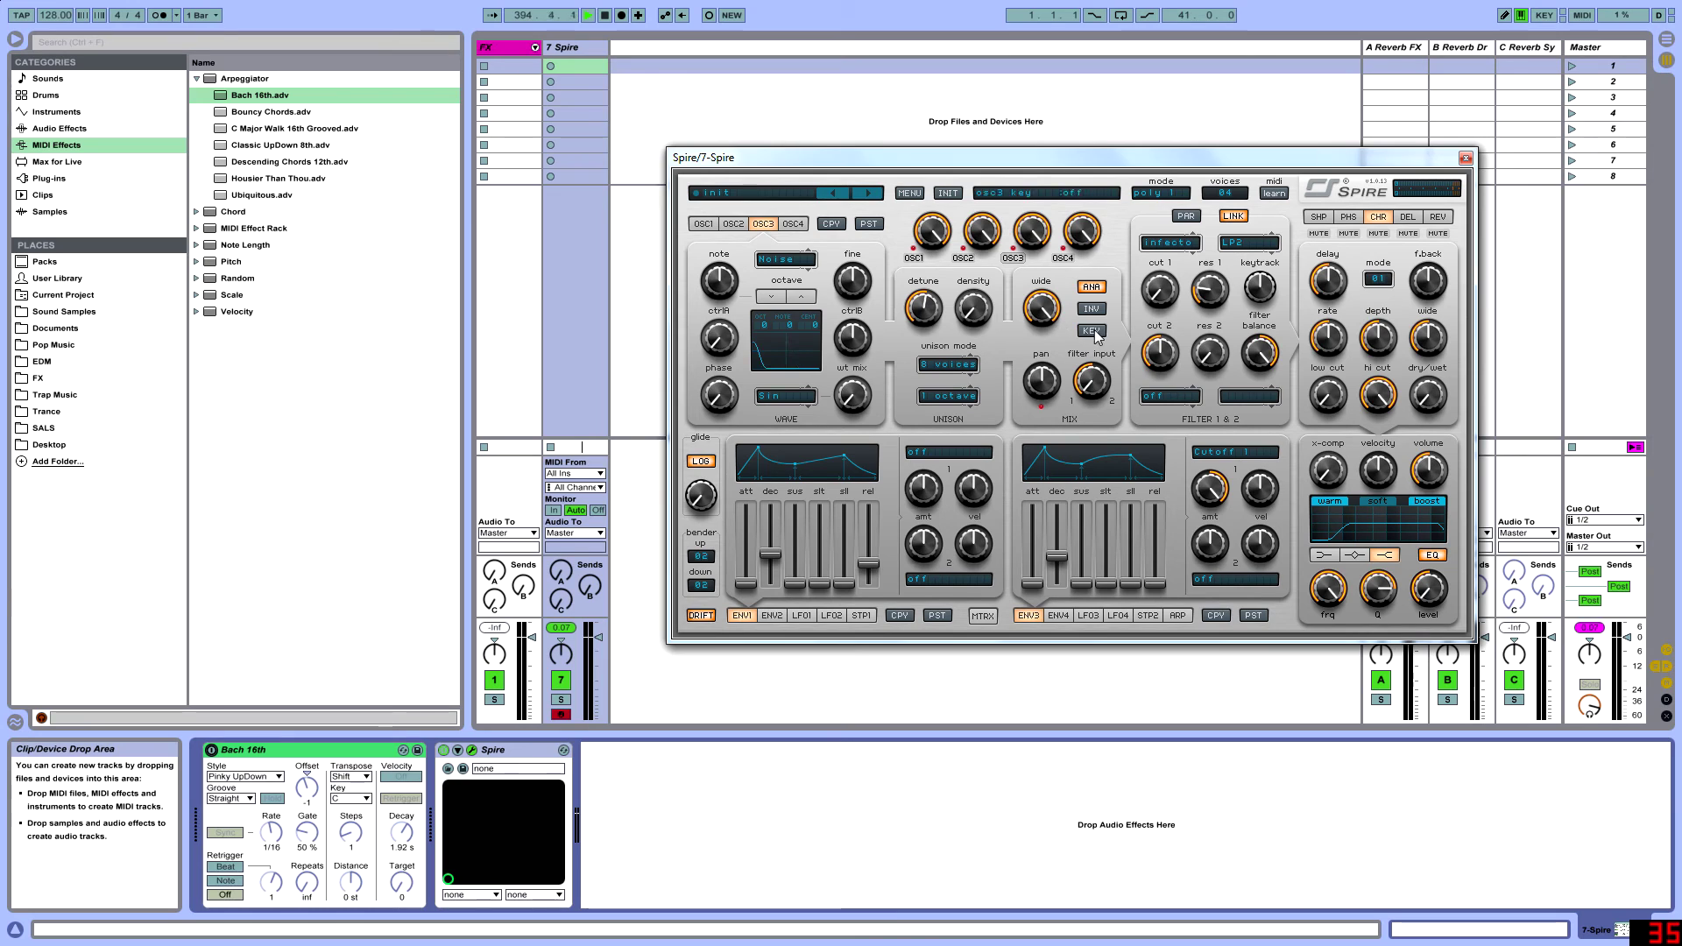
pyautogui.moveTo(718, 338); pyautogui.dragTo(757, 292)
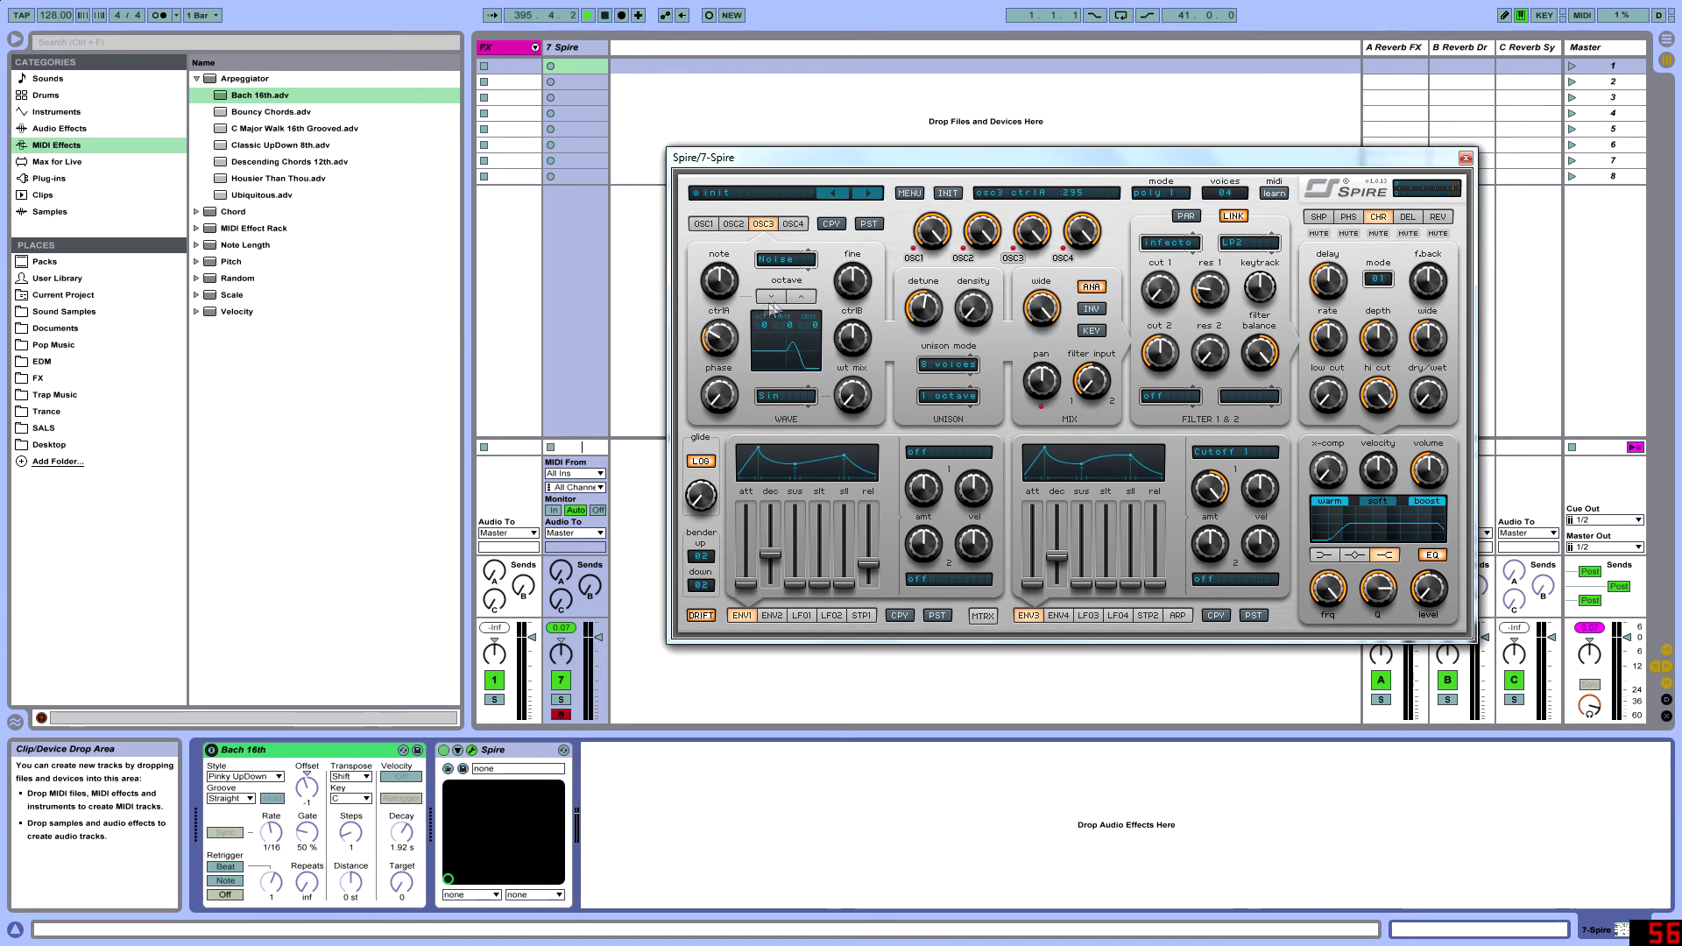
pyautogui.moveTo(855, 341); pyautogui.dragTo(872, 319)
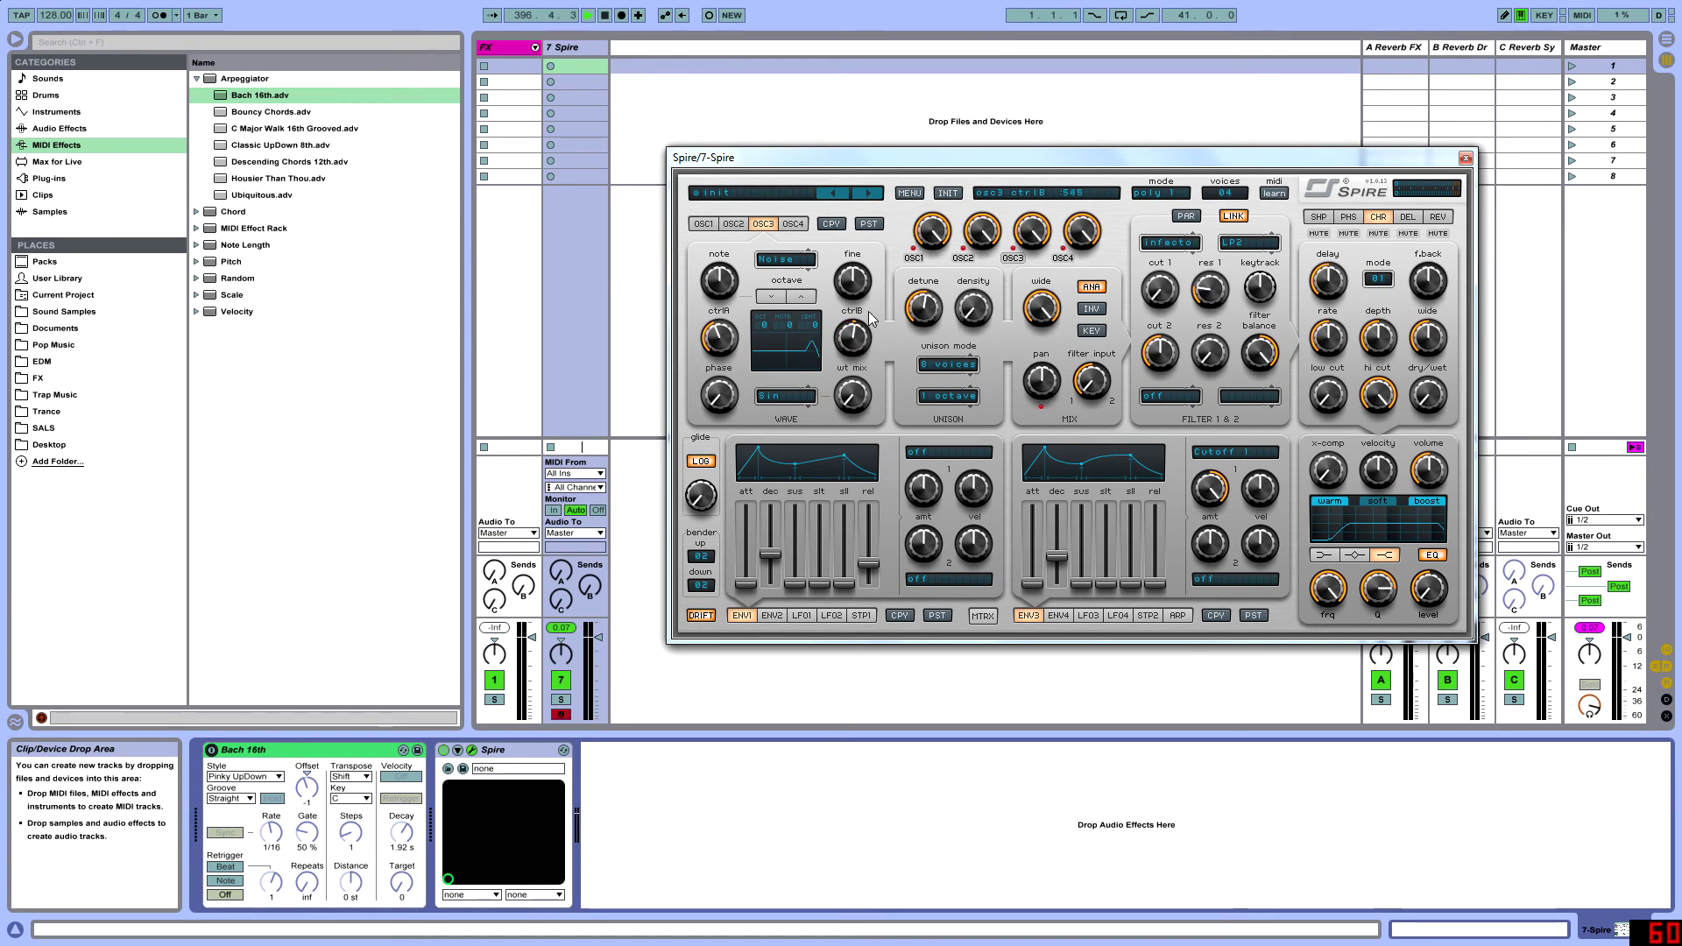
pyautogui.moveTo(723, 345); pyautogui.dragTo(723, 352)
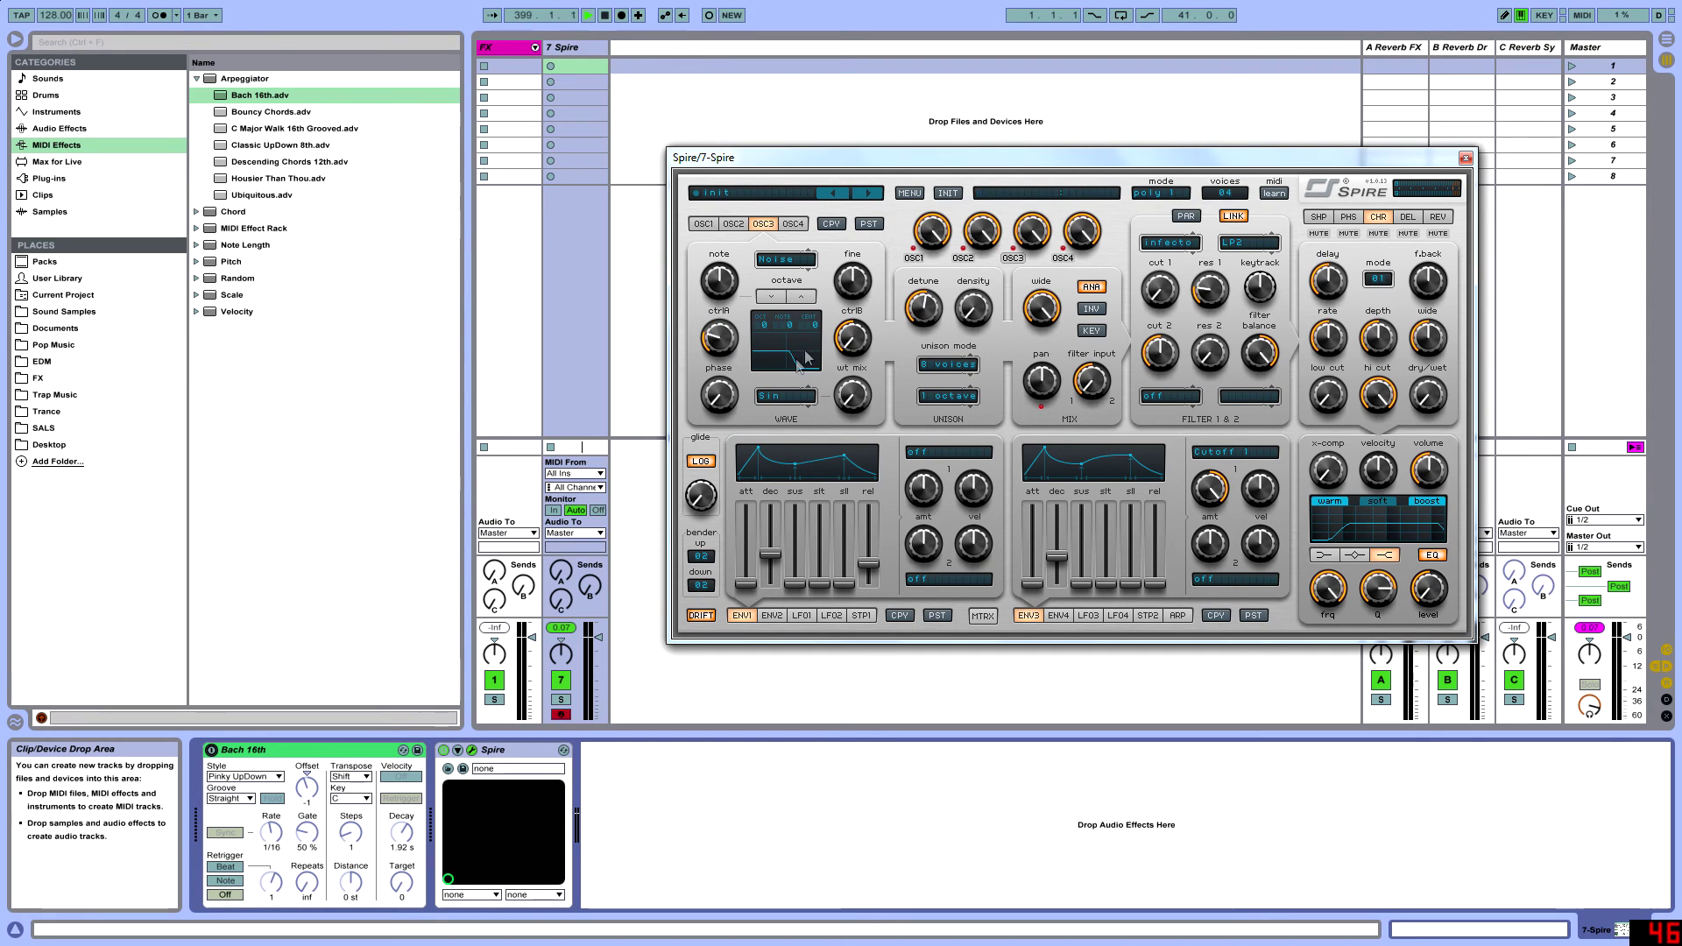
# Lower oscillators 1 to 3 to zero in the mix and return oscillator 3 to the Classic type.
pyautogui.click(1034, 236)
pyautogui.moveTo(1031, 231); pyautogui.dragTo(932, 255)
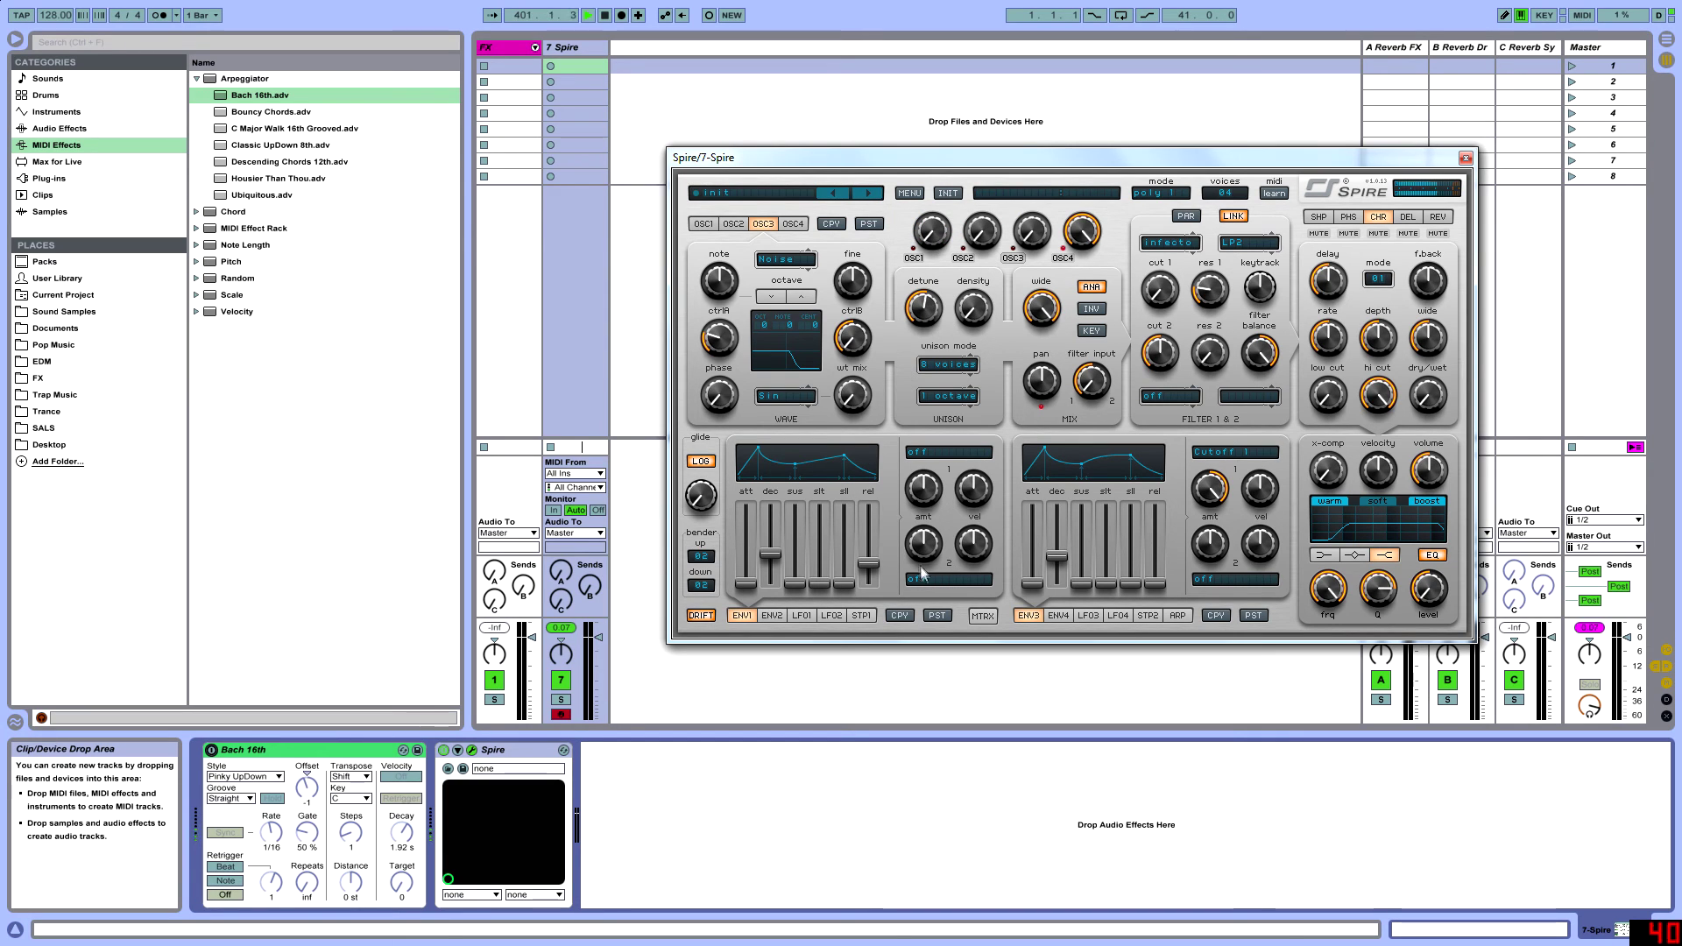
pyautogui.click(1089, 333)
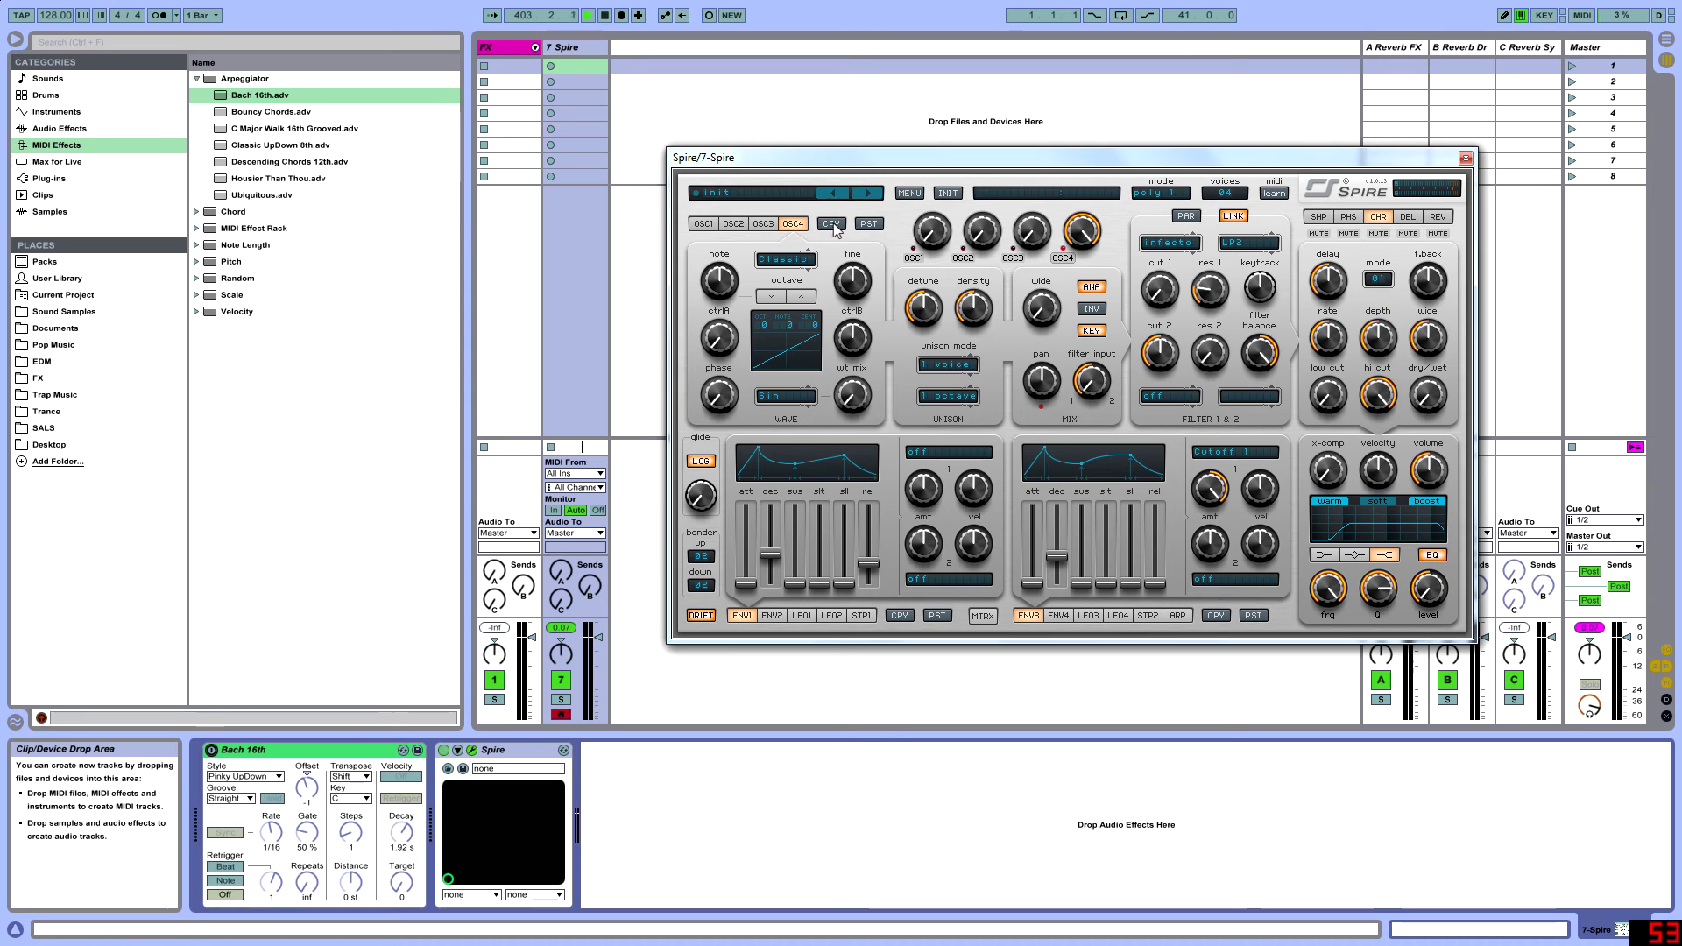
pyautogui.click(782, 261)
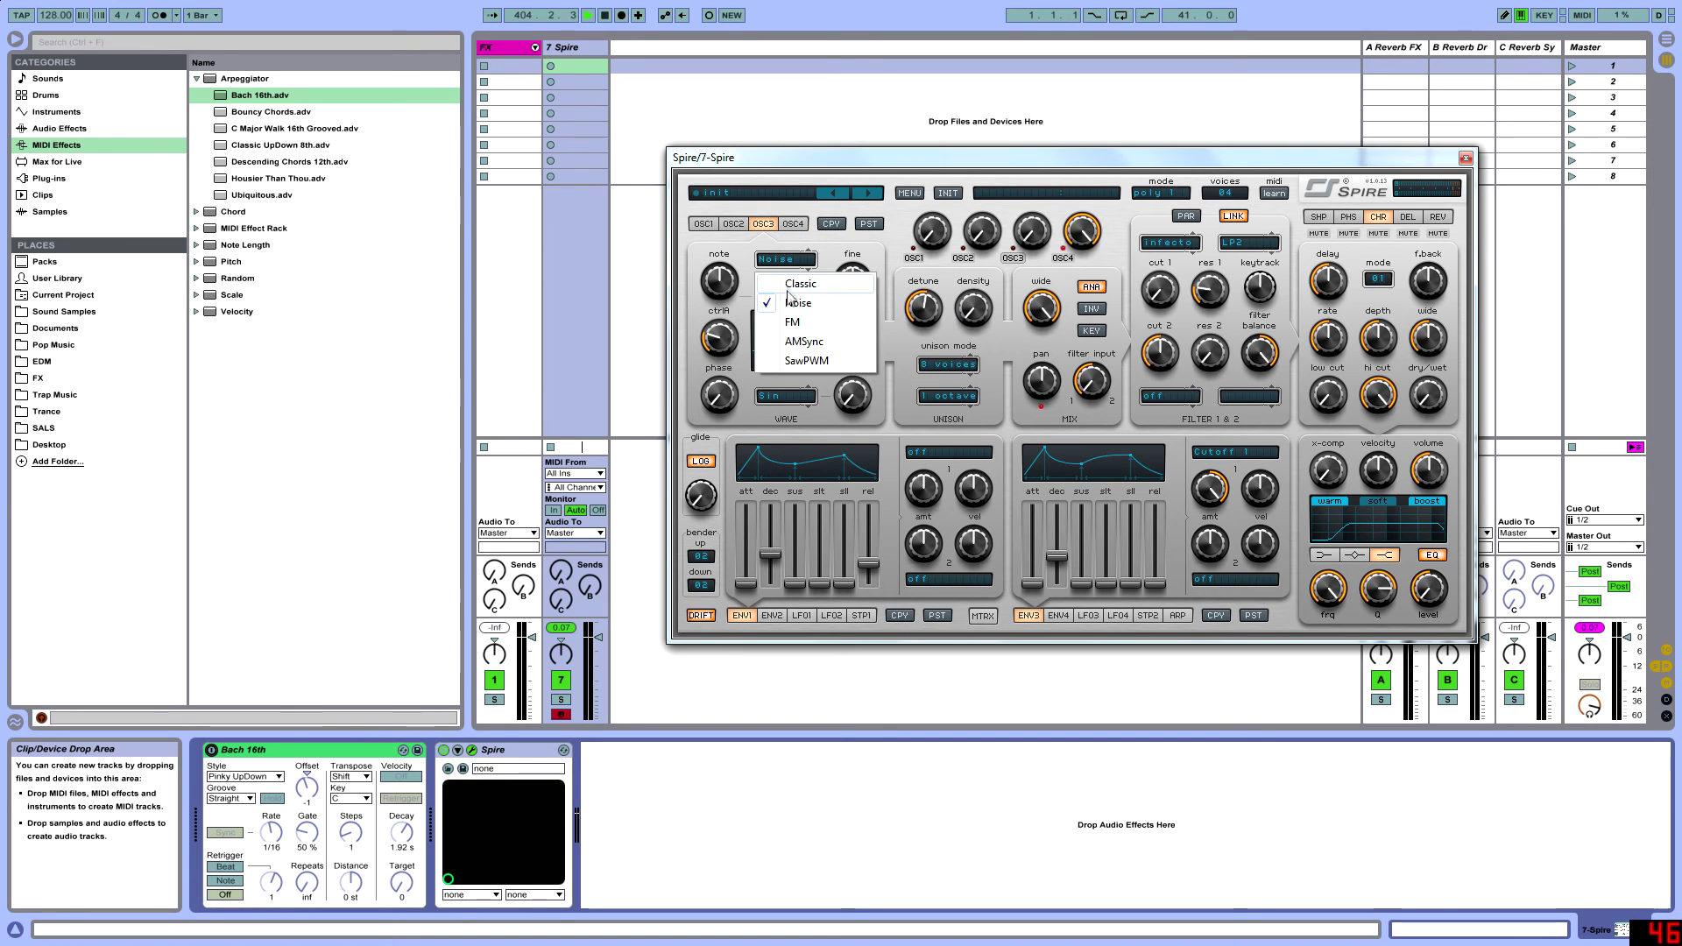
pyautogui.click(802, 284)
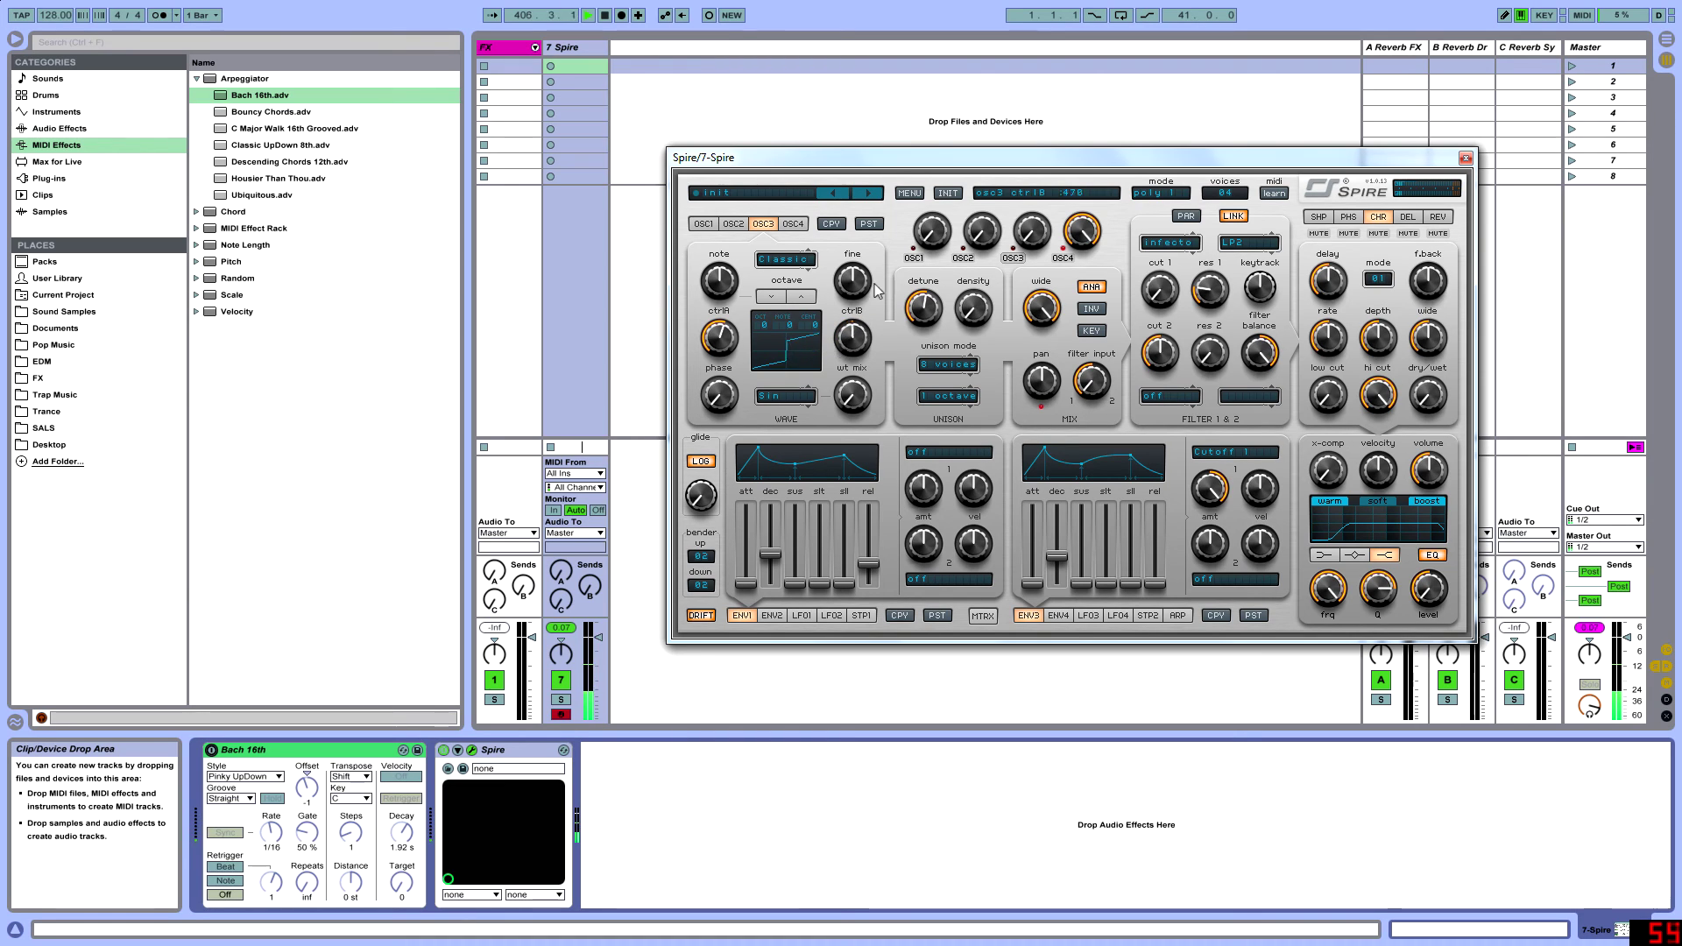
# Set oscillator 4 to the Noise type with key tracking off and shape the noise with ctrlA and ctrlB.
pyautogui.click(793, 224)
pyautogui.click(784, 259)
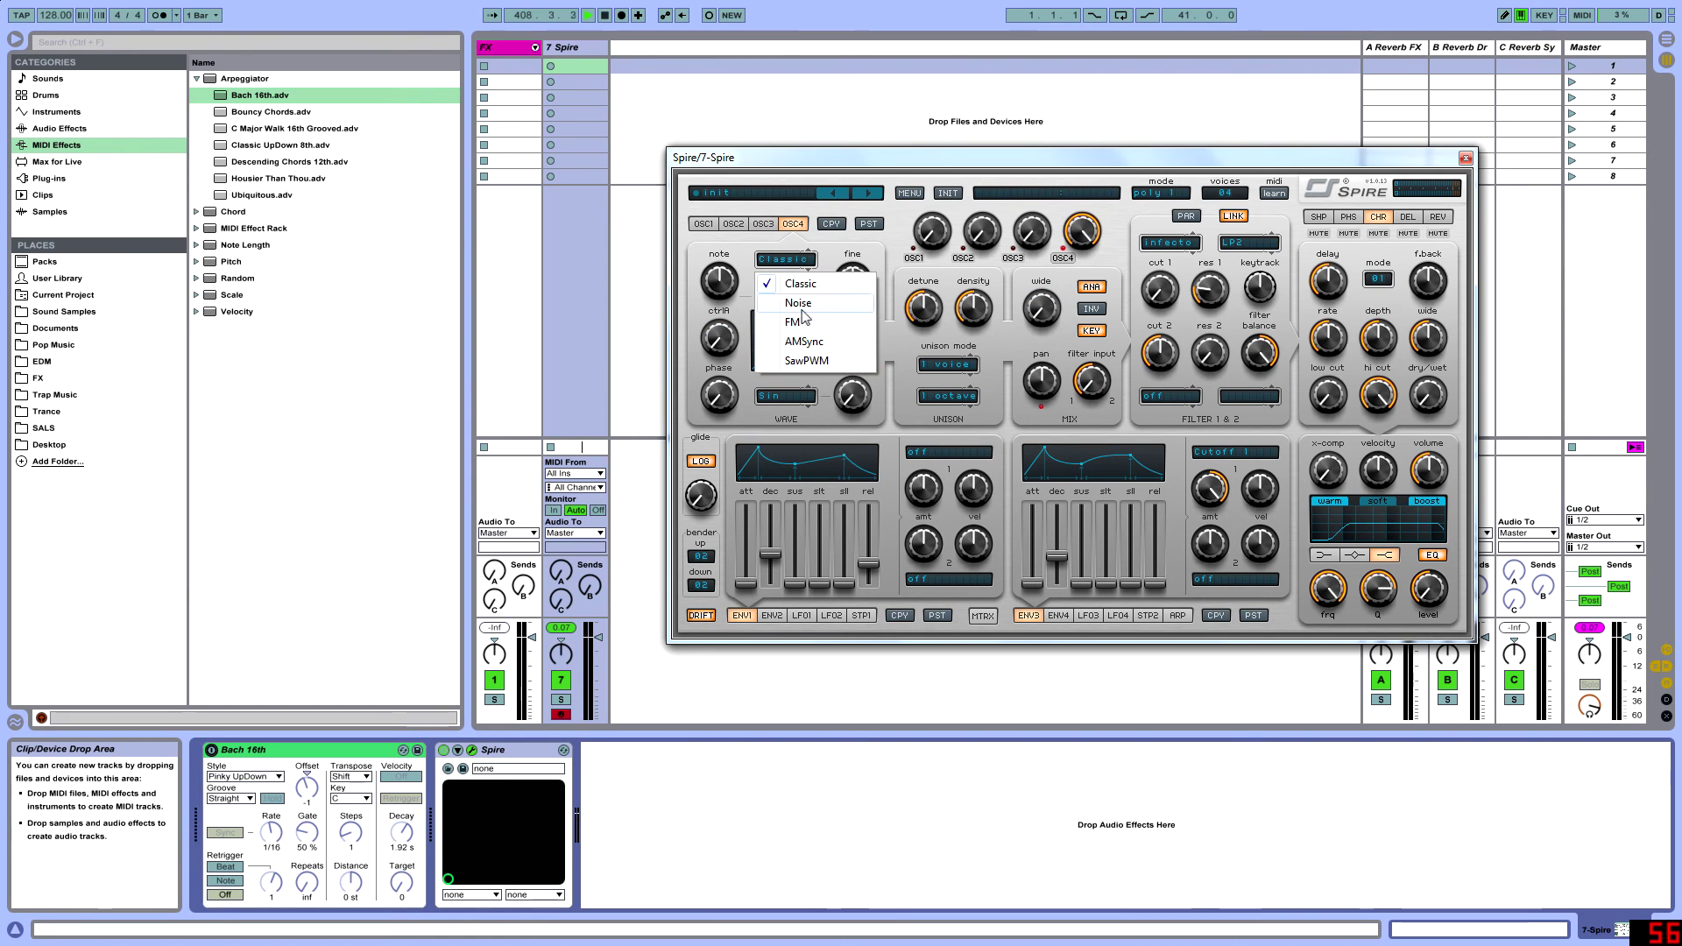
pyautogui.click(795, 302)
pyautogui.click(763, 224)
pyautogui.click(793, 224)
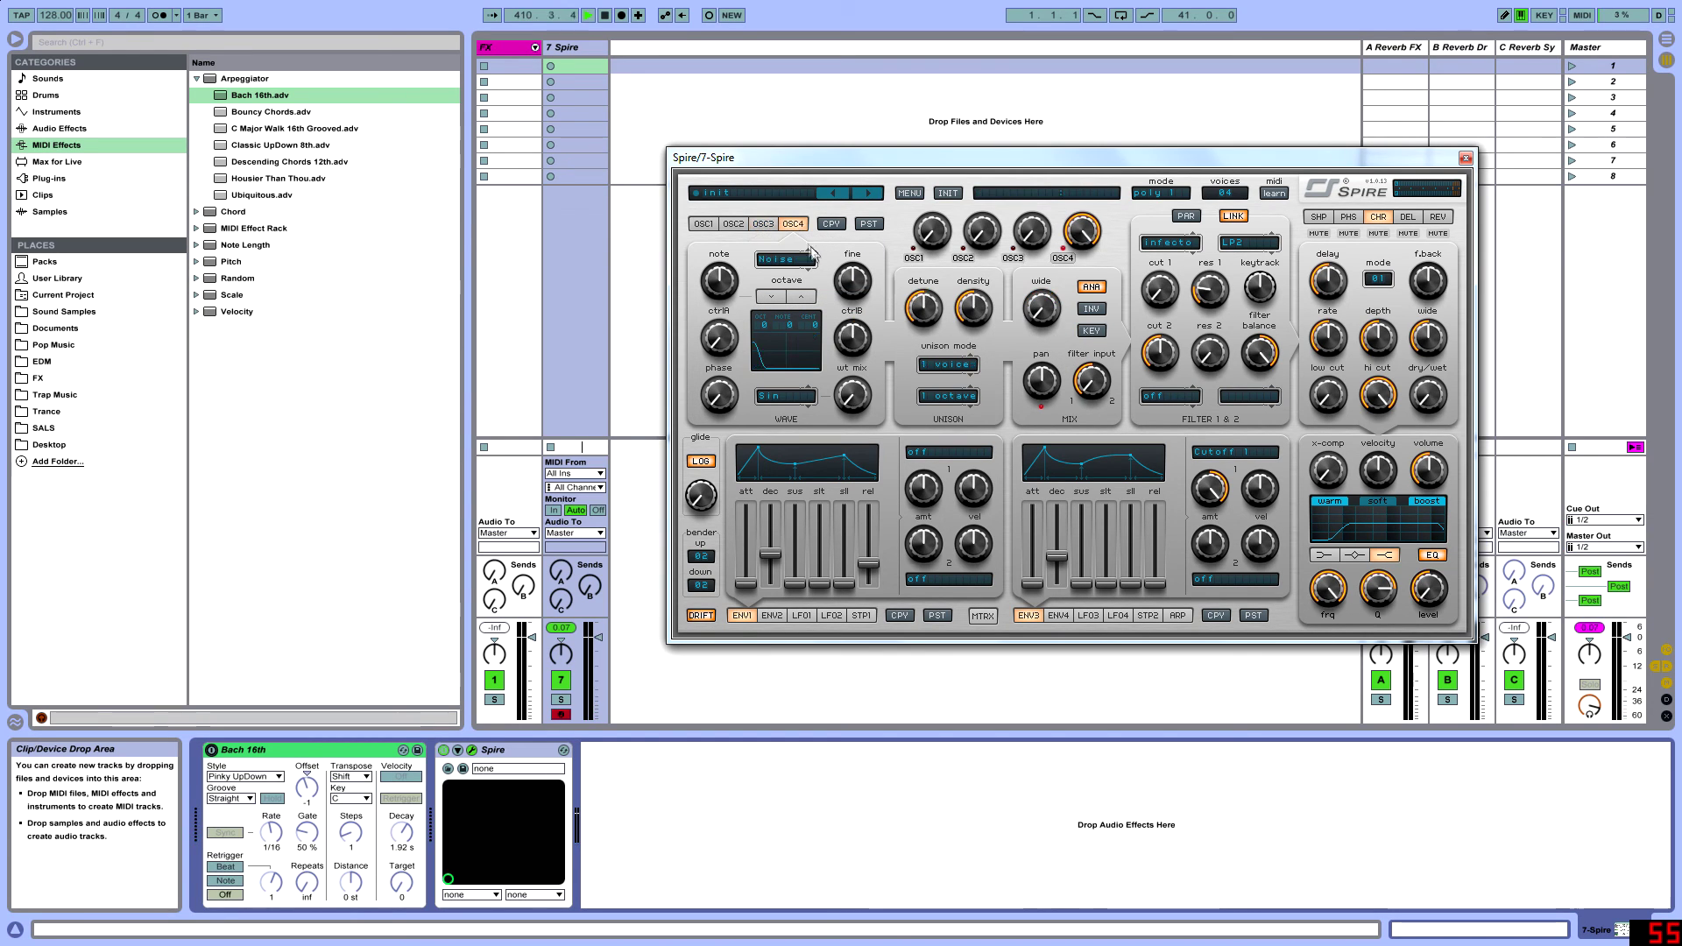
pyautogui.moveTo(708, 346)
pyautogui.mouseDown()
pyautogui.moveTo(768, 322)
pyautogui.moveTo(764, 352)
pyautogui.moveTo(724, 346)
pyautogui.mouseUp()
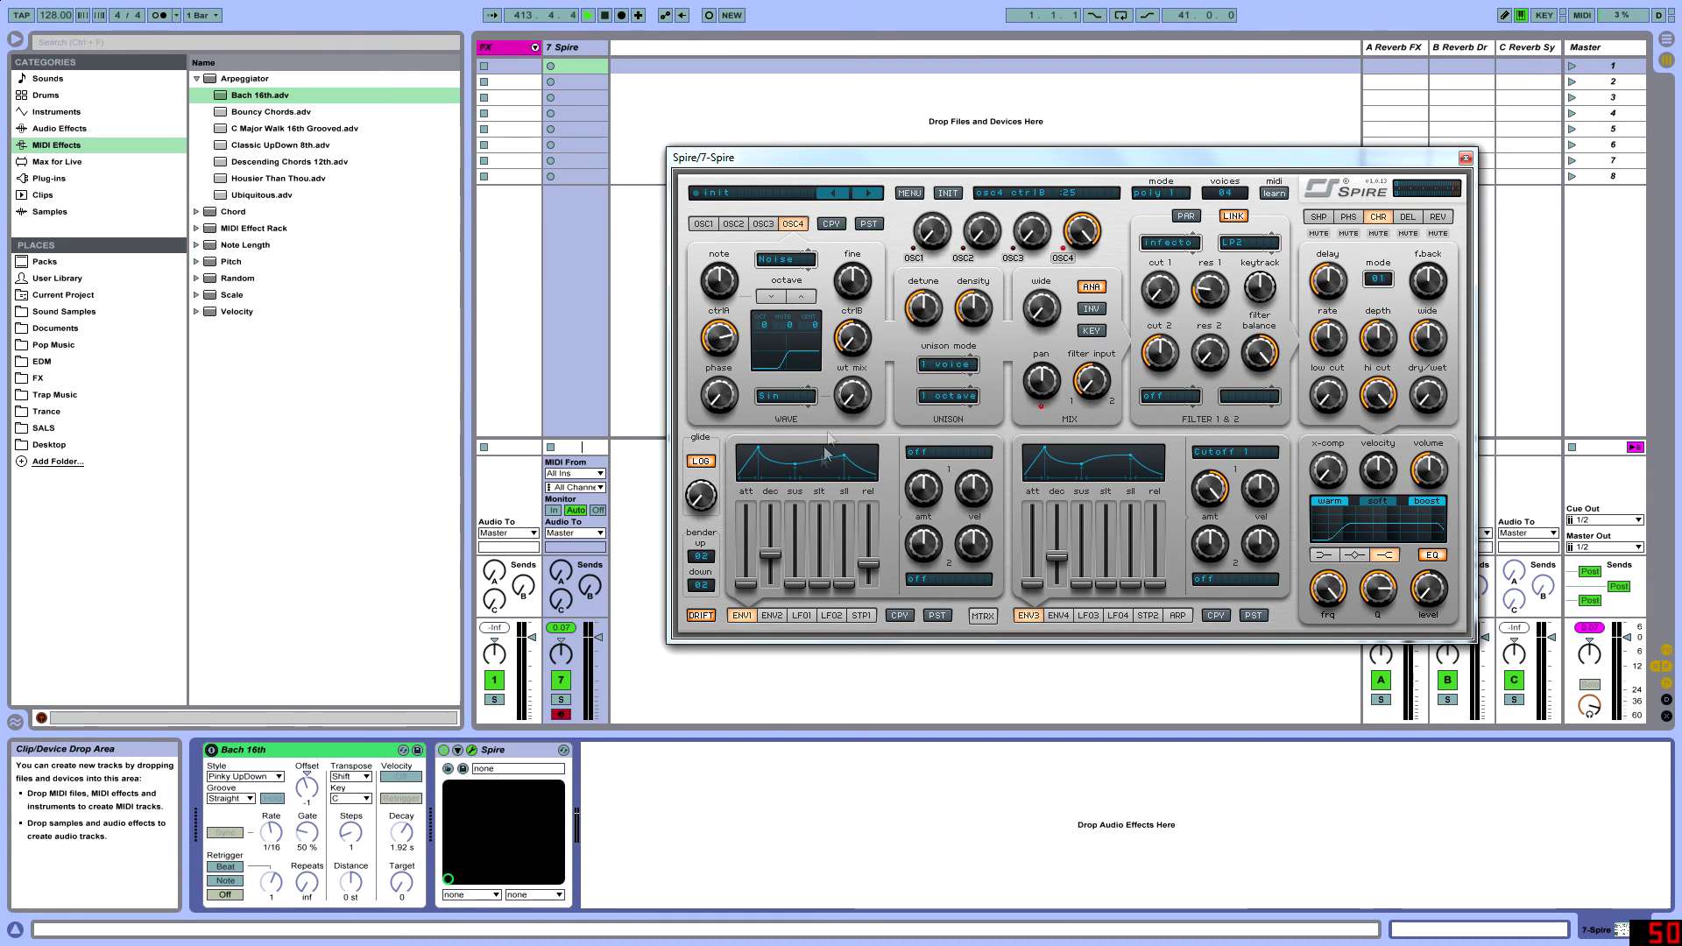
pyautogui.moveTo(859, 378); pyautogui.dragTo(868, 391)
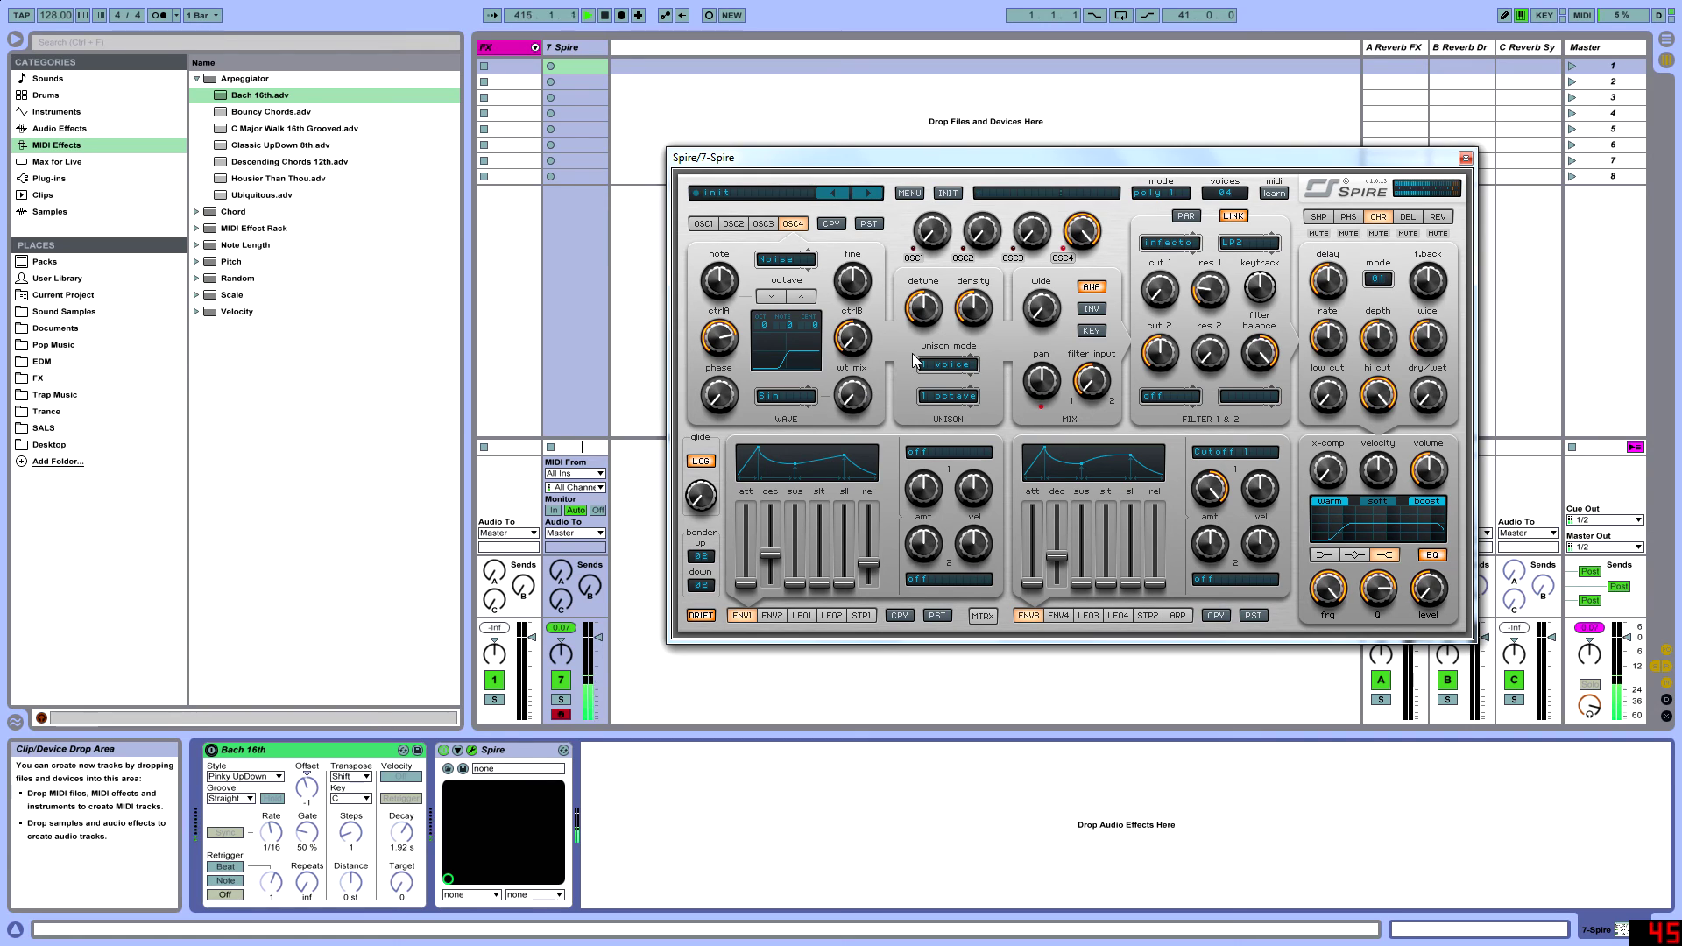
# Give oscillator 4 an 8-voice unison with detune and density at minimum and wide fully raised.
pyautogui.moveTo(929, 314); pyautogui.dragTo(885, 430)
pyautogui.moveTo(973, 314); pyautogui.dragTo(938, 351)
pyautogui.moveTo(1039, 313); pyautogui.dragTo(1140, 427)
pyautogui.click(949, 368)
pyautogui.click(951, 517)
pyautogui.moveTo(945, 298); pyautogui.dragTo(821, 359)
# Refine oscillator 4's noise tone with ctrlA and ctrlB and lower its level in the mix.
pyautogui.moveTo(716, 333); pyautogui.dragTo(749, 354)
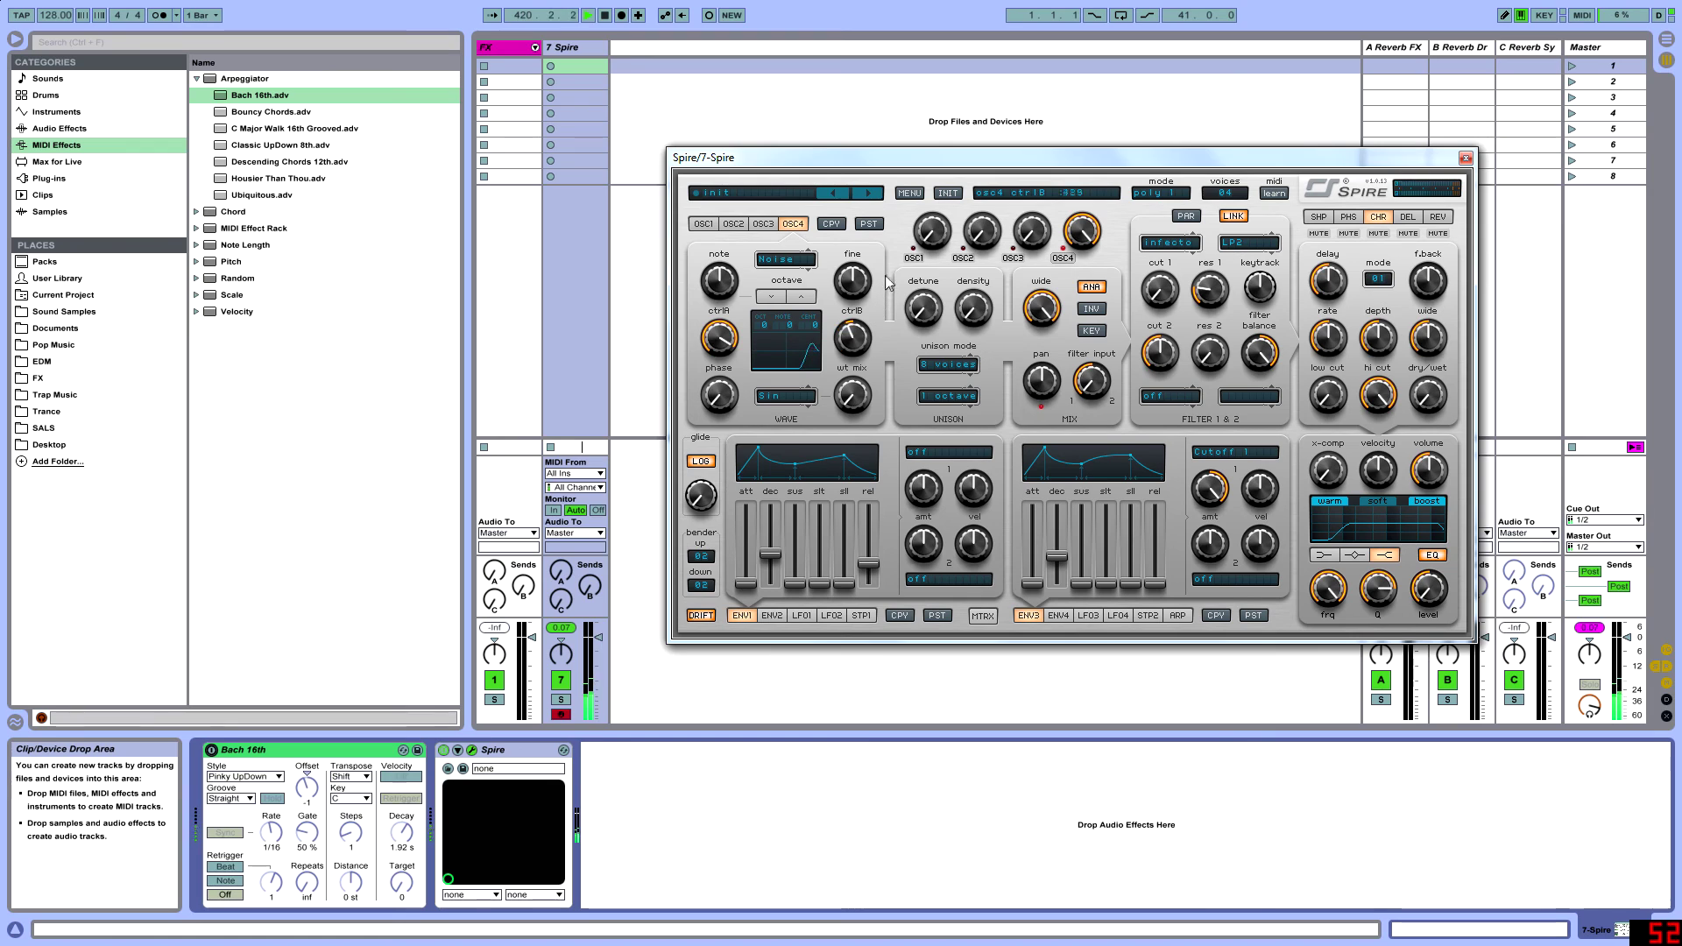
pyautogui.moveTo(719, 342); pyautogui.dragTo(734, 375)
pyautogui.moveTo(853, 337); pyautogui.dragTo(839, 393)
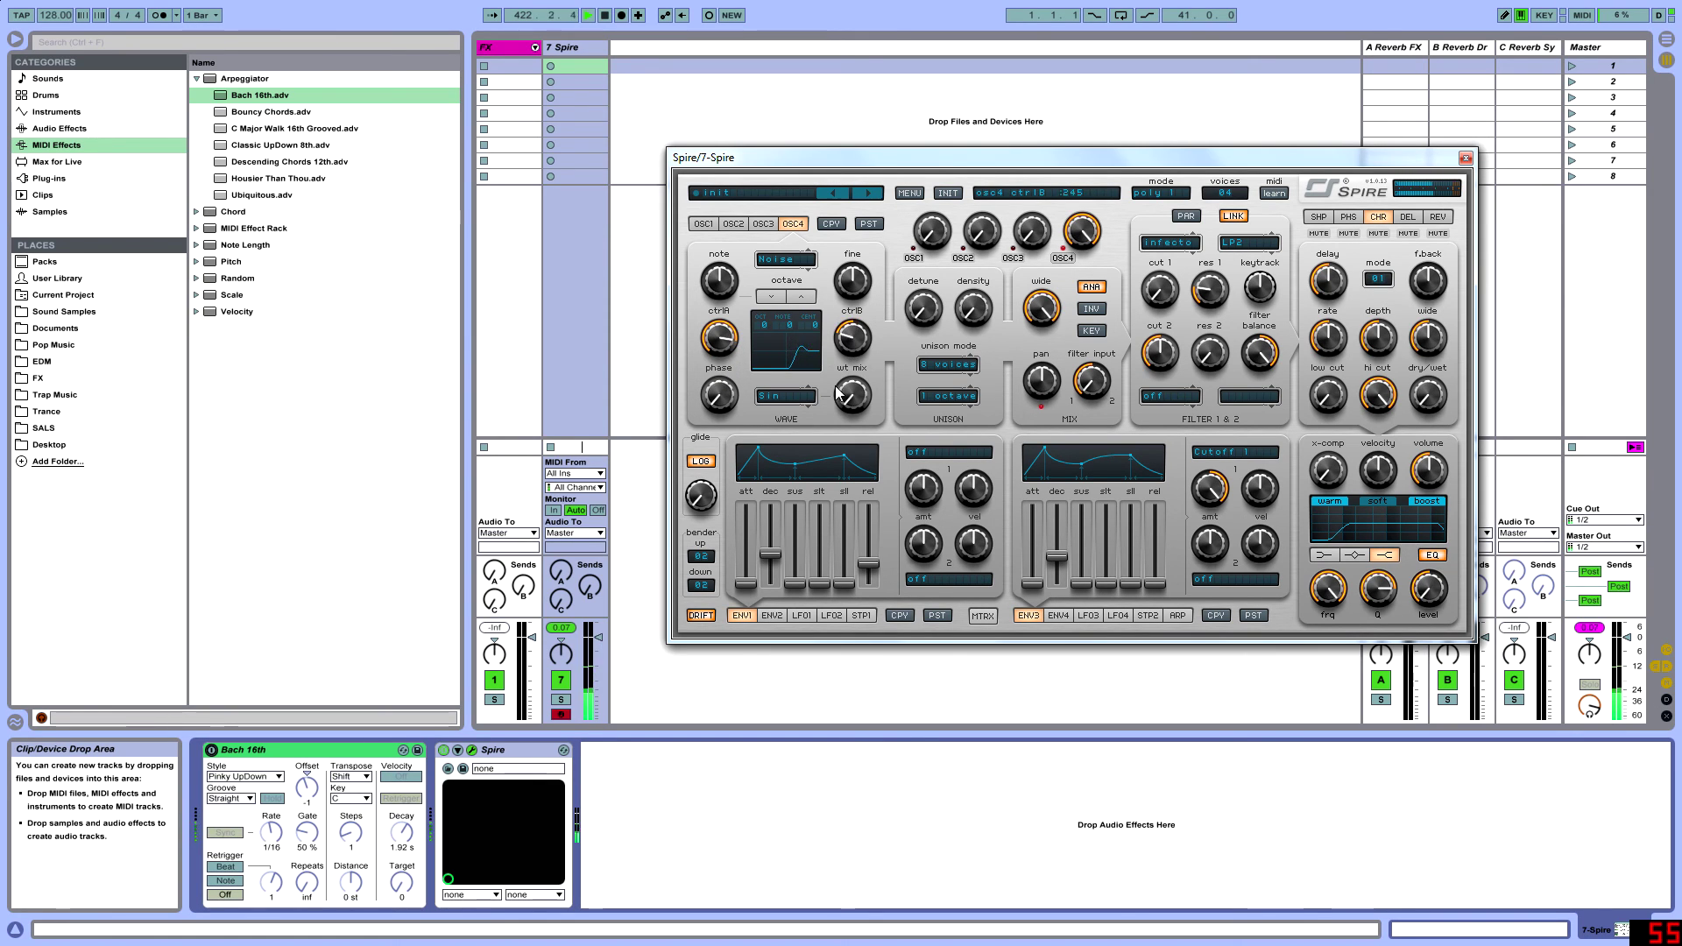
pyautogui.moveTo(1083, 233); pyautogui.dragTo(1115, 246)
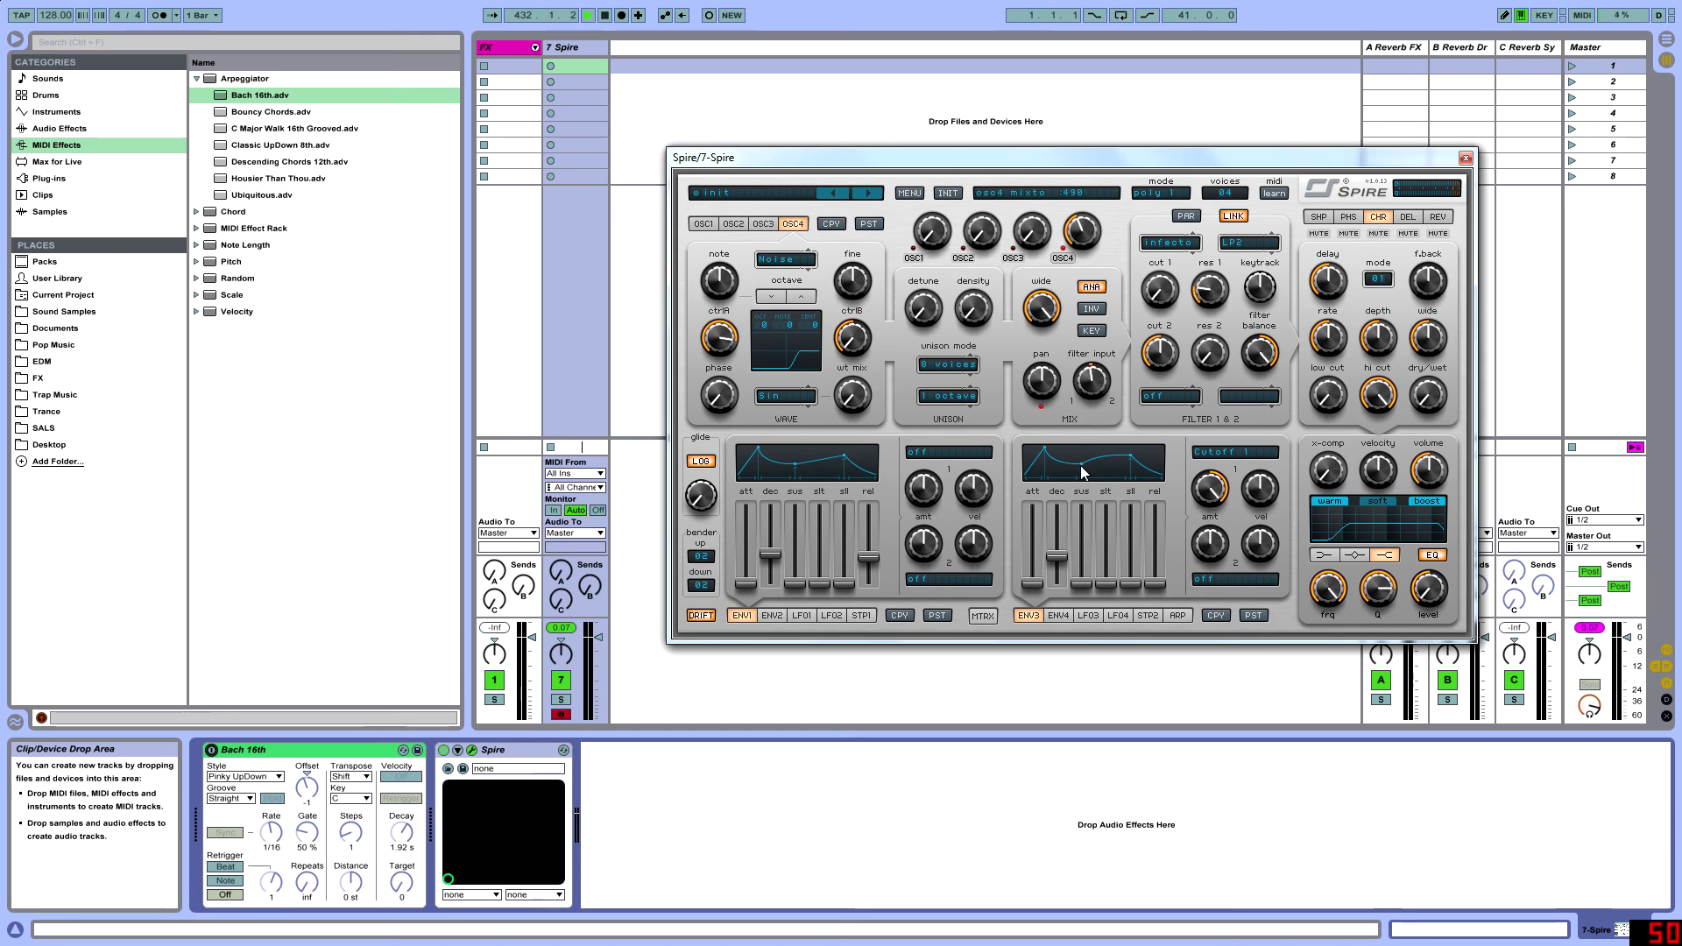
# Route oscillator 4 fully to filter 2, bring oscillators 1 to 3 back into the mix, and restart playback.
pyautogui.moveTo(1092, 385); pyautogui.dragTo(1123, 161)
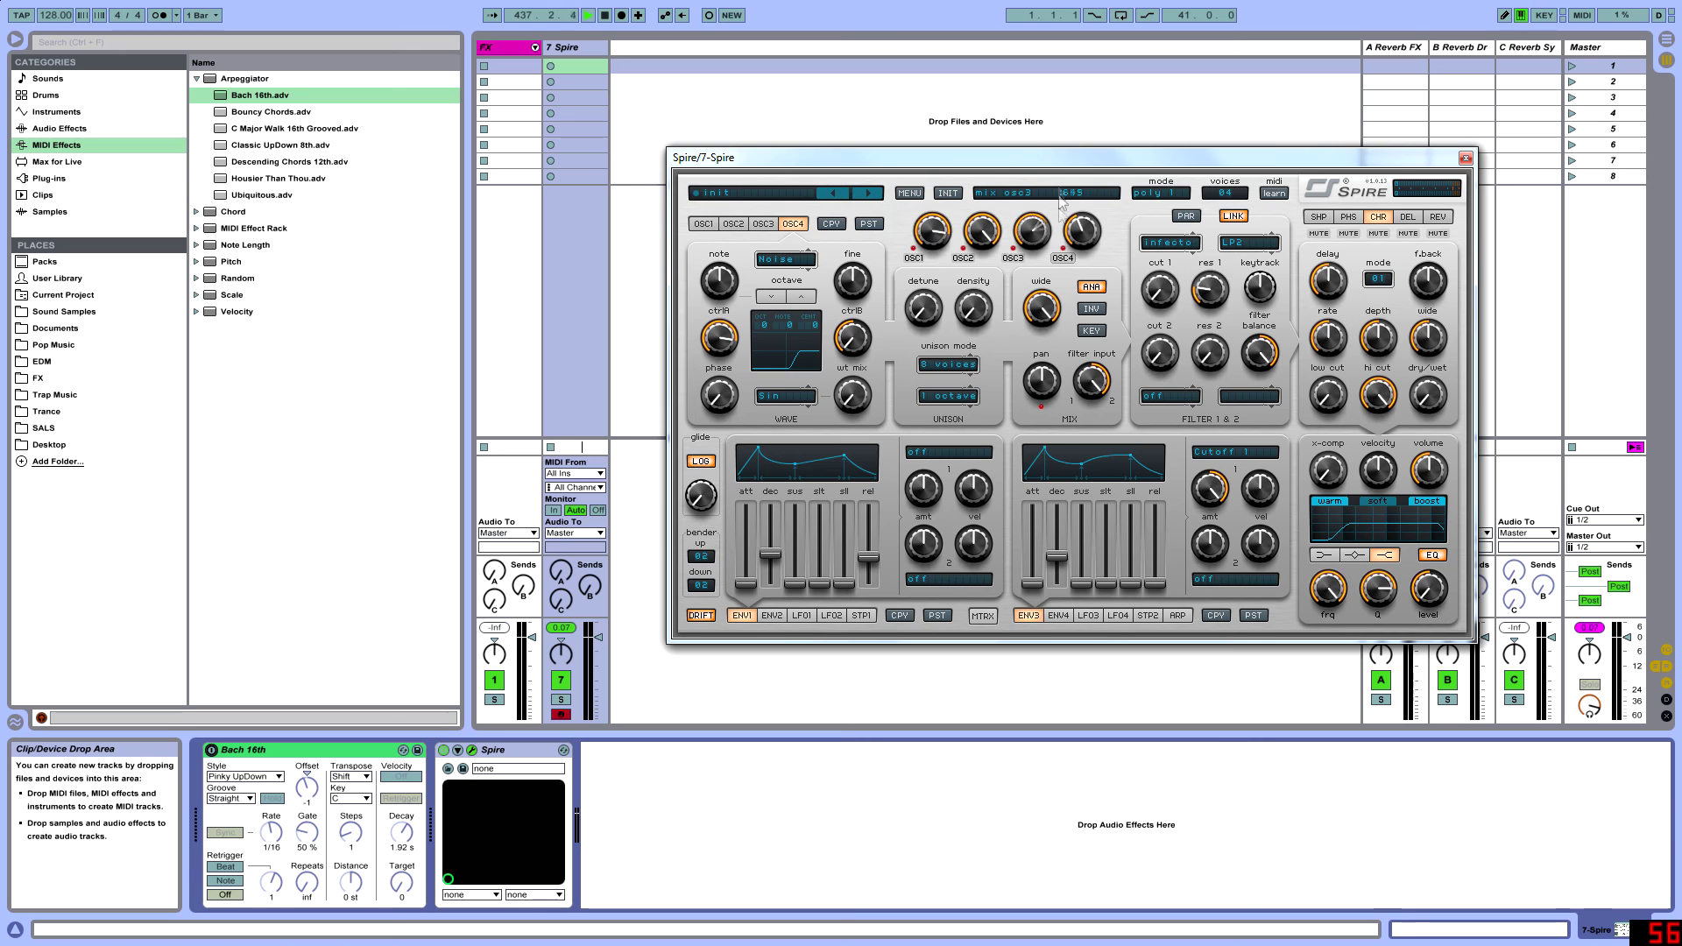
pyautogui.press('space')
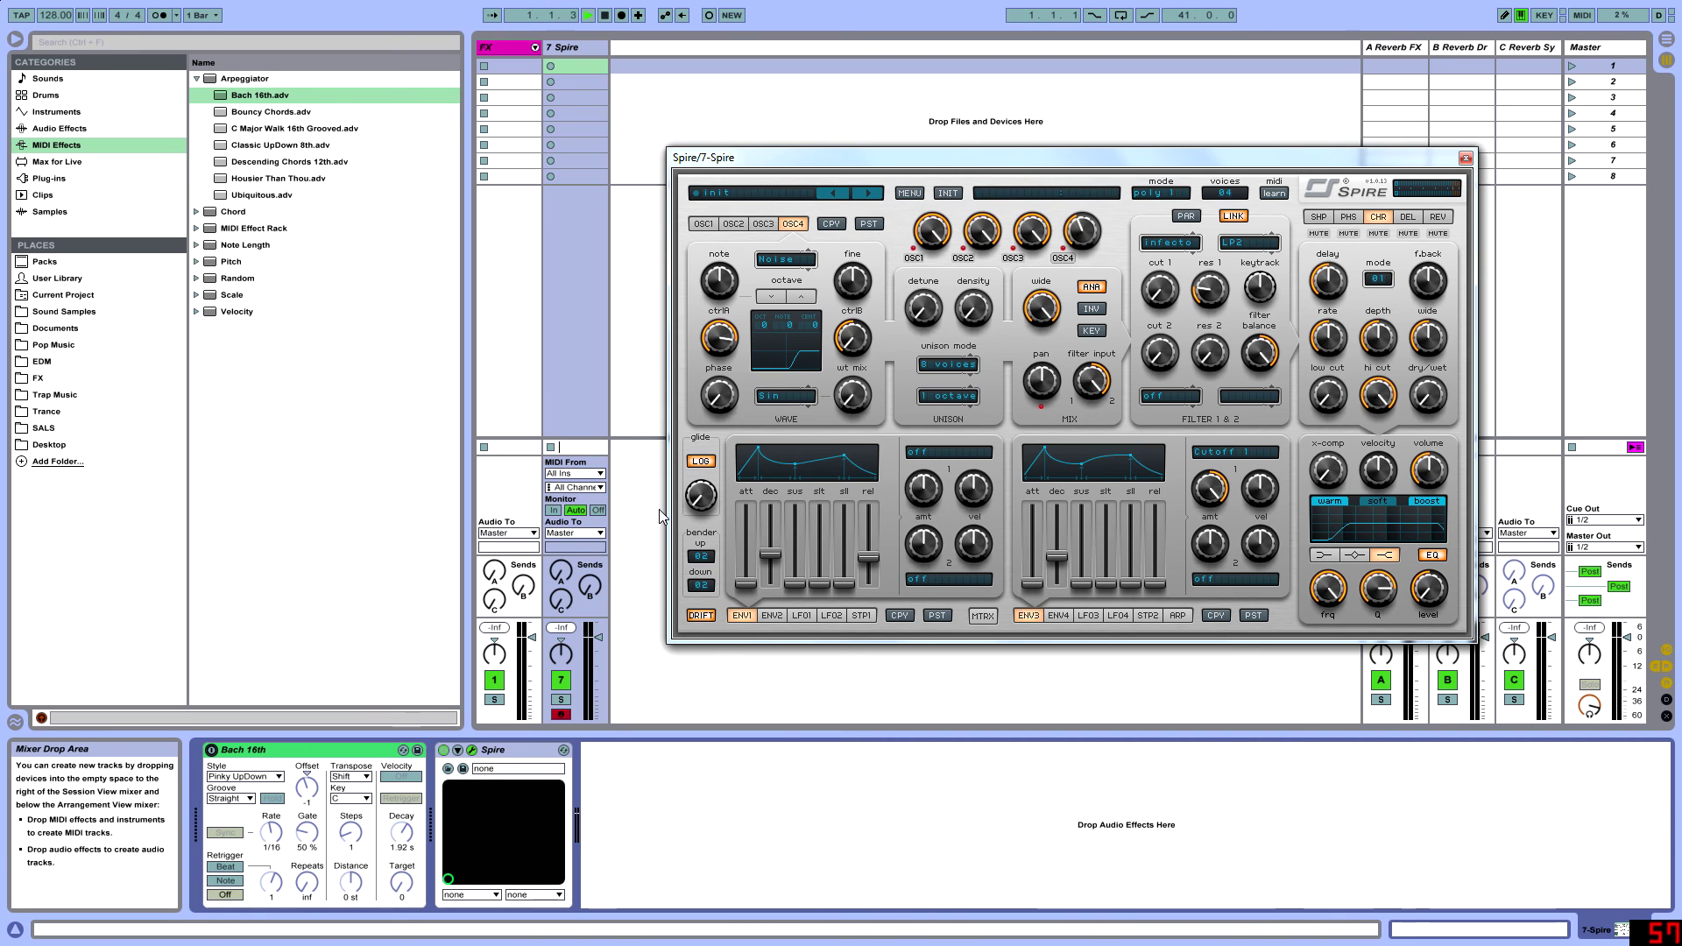
pyautogui.press('space')
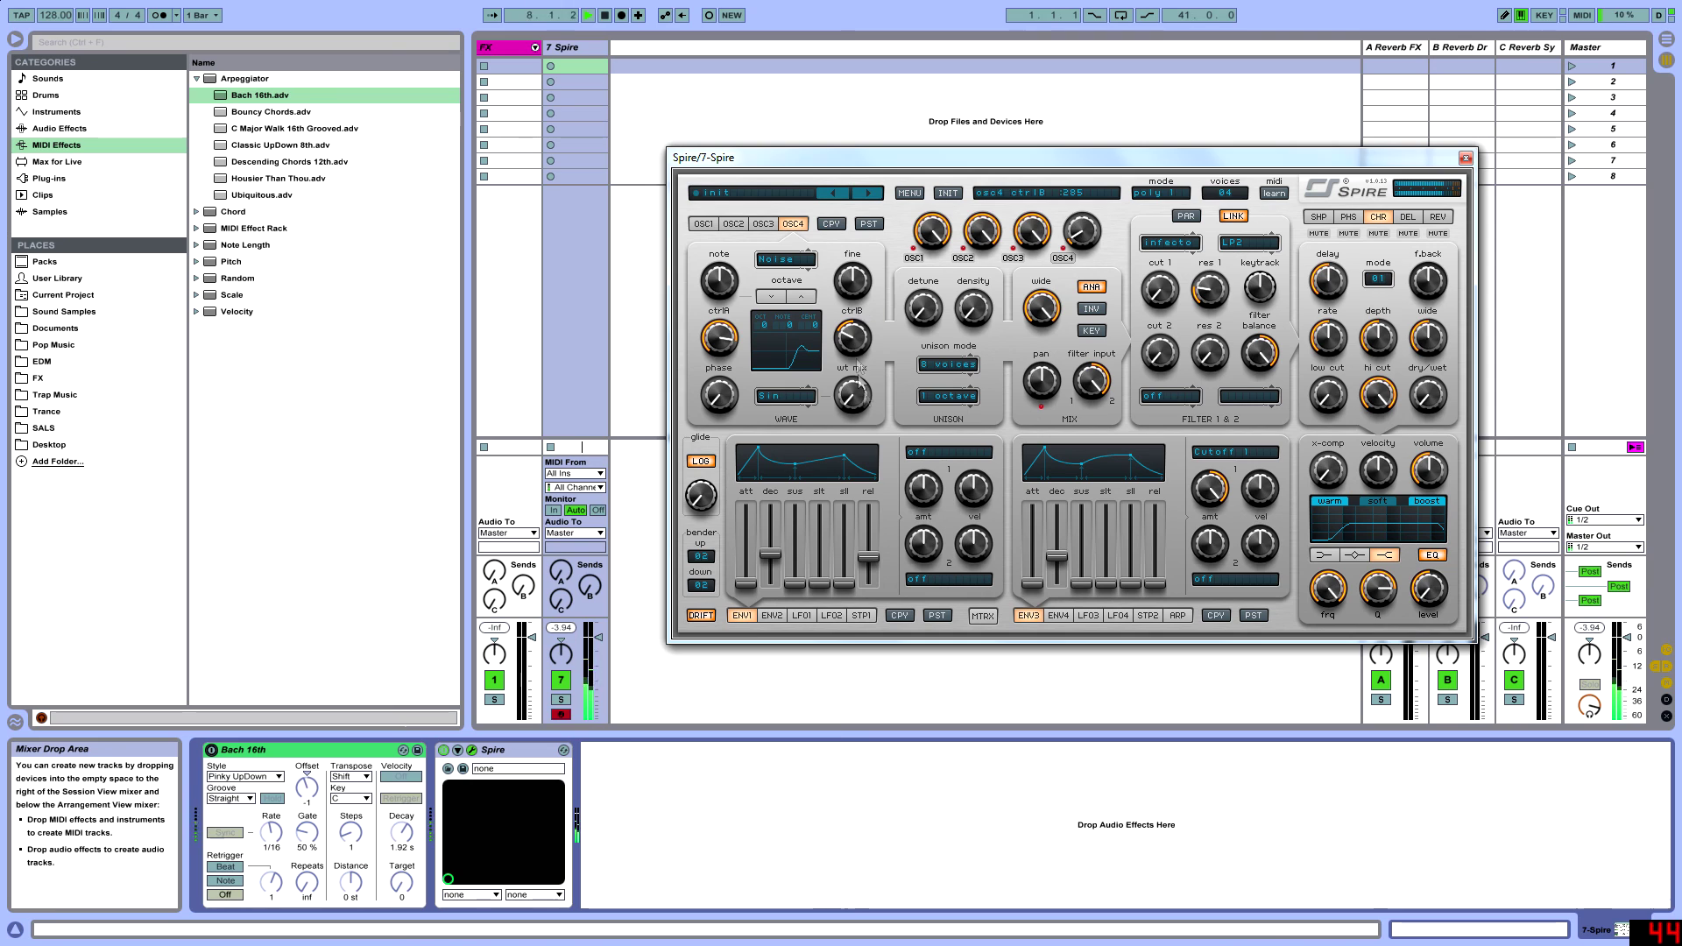
# Turn the arpeggiator back on and raise the reverb's decay slightly.
pyautogui.click(212, 750)
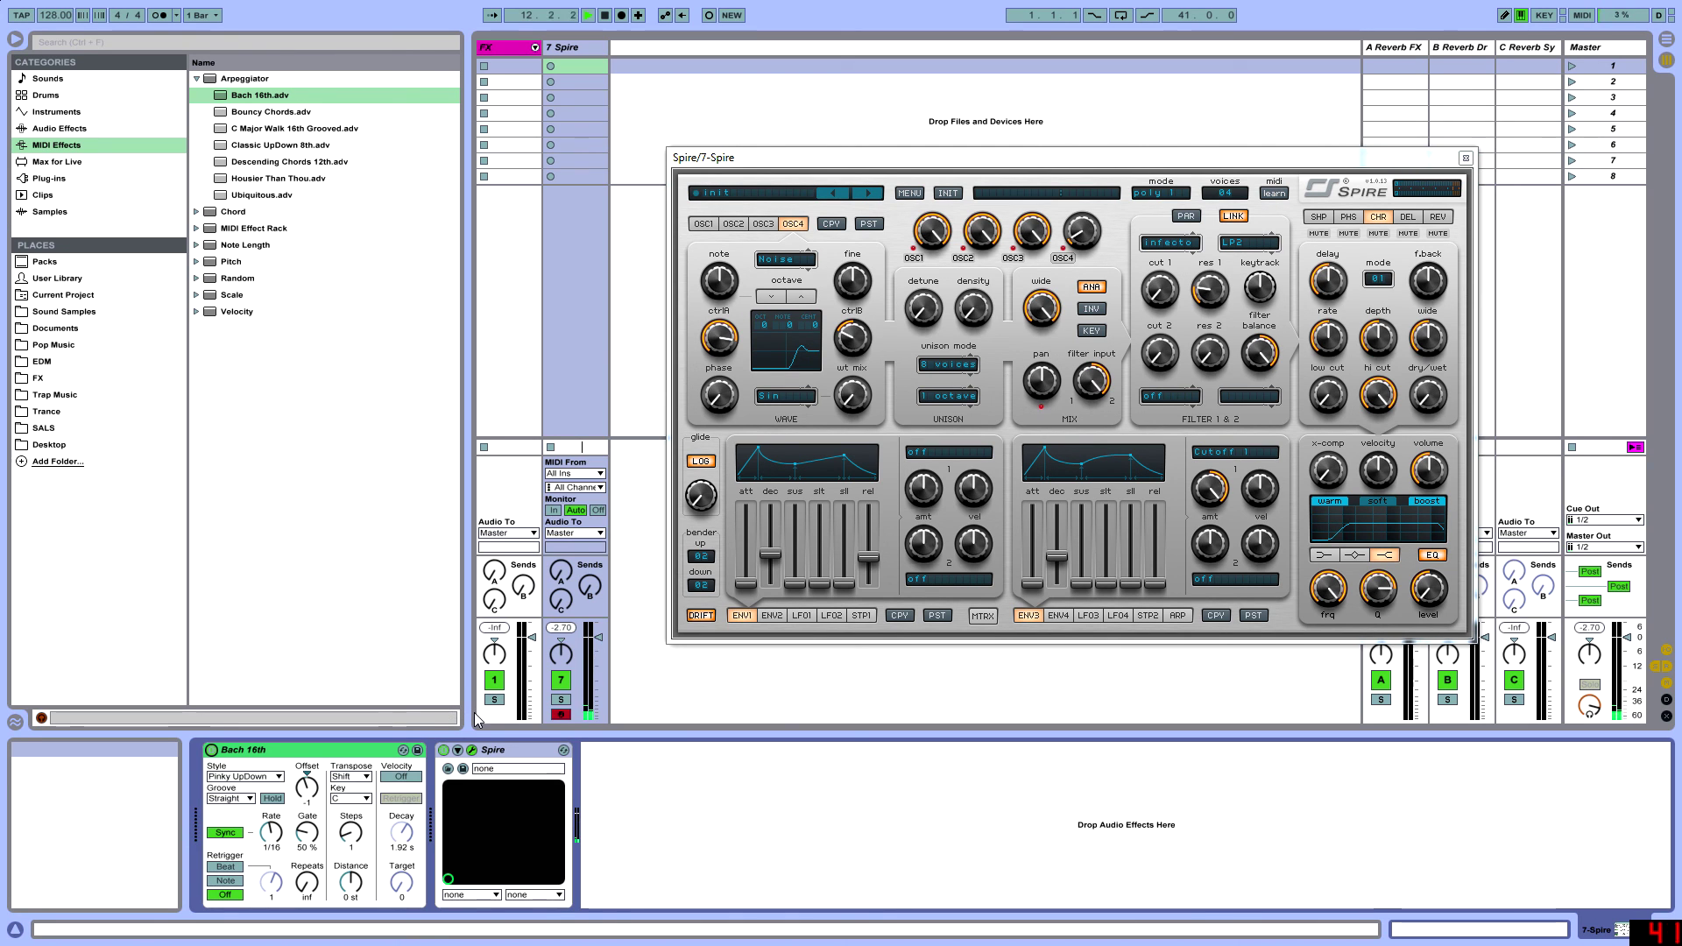
pyautogui.click(1439, 219)
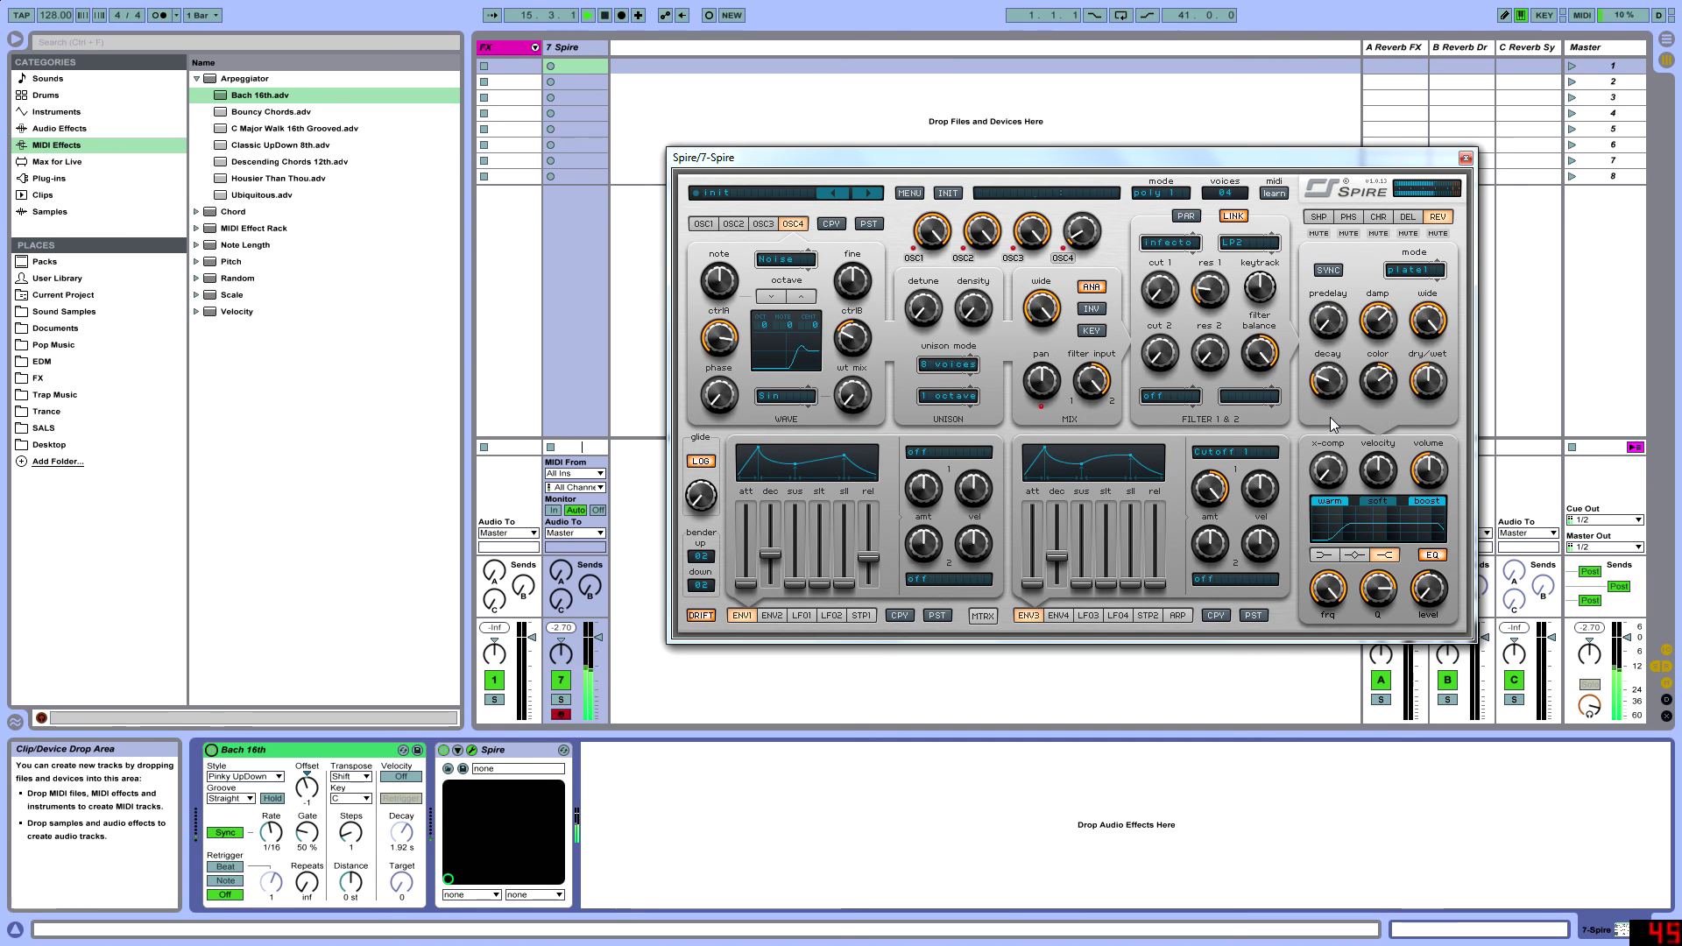
pyautogui.moveTo(1330, 411); pyautogui.dragTo(1345, 339)
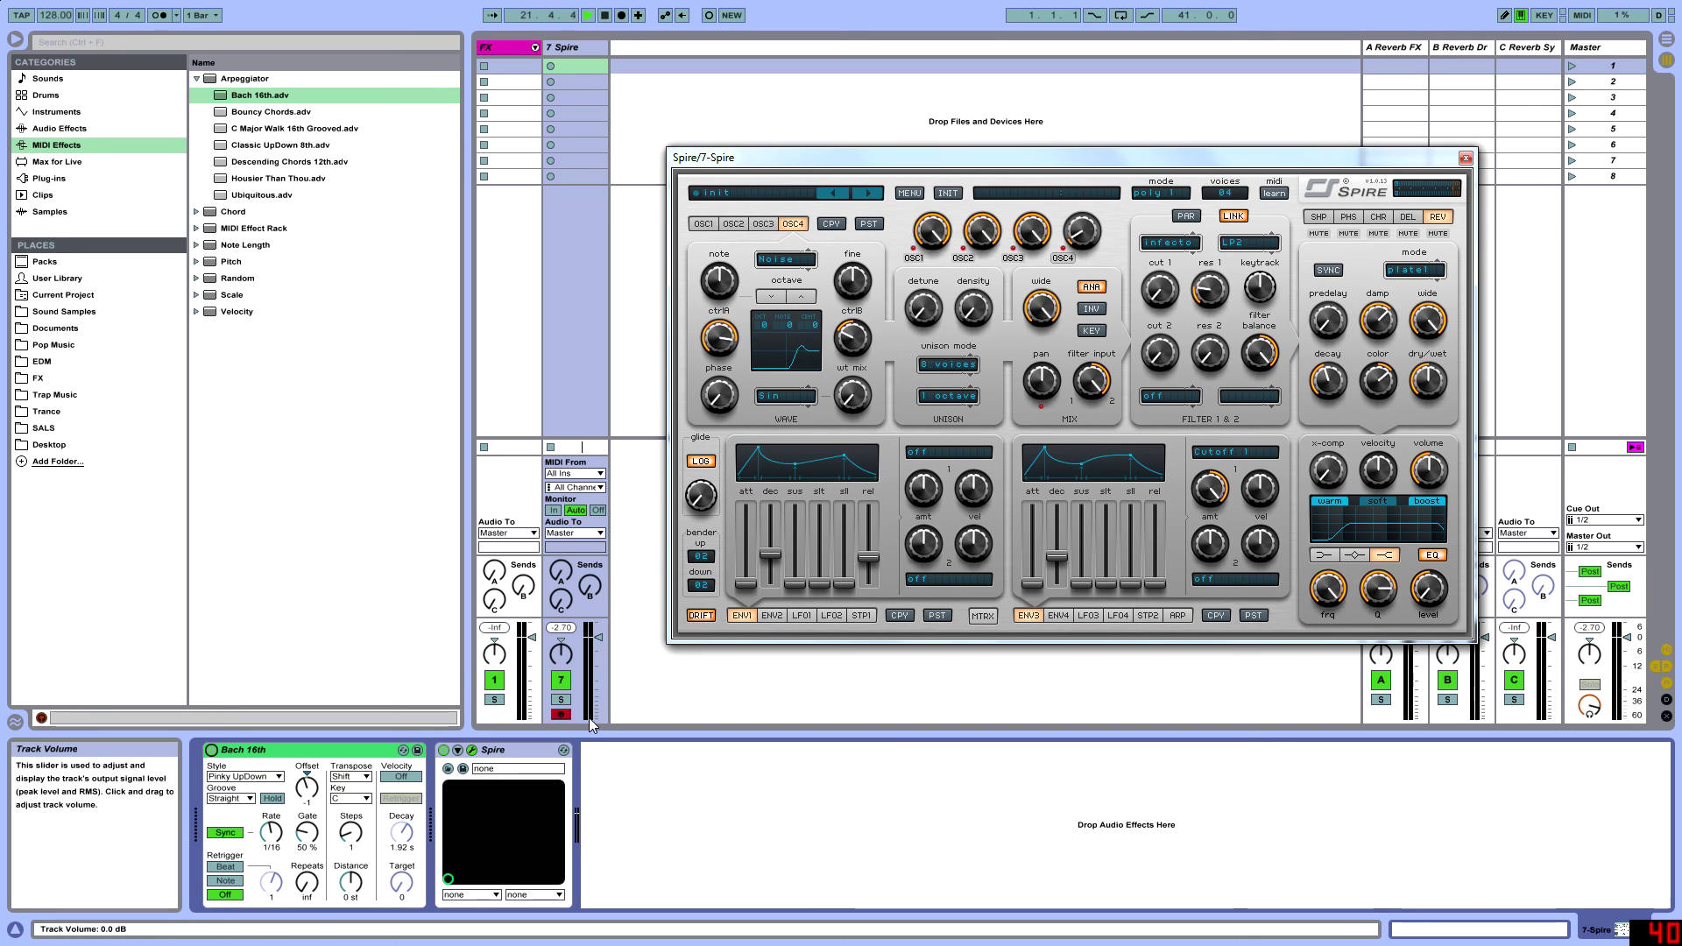
# Rename the preset to "Evolution Of Sou" and save it as an .spf preset file.
pyautogui.click(701, 195)
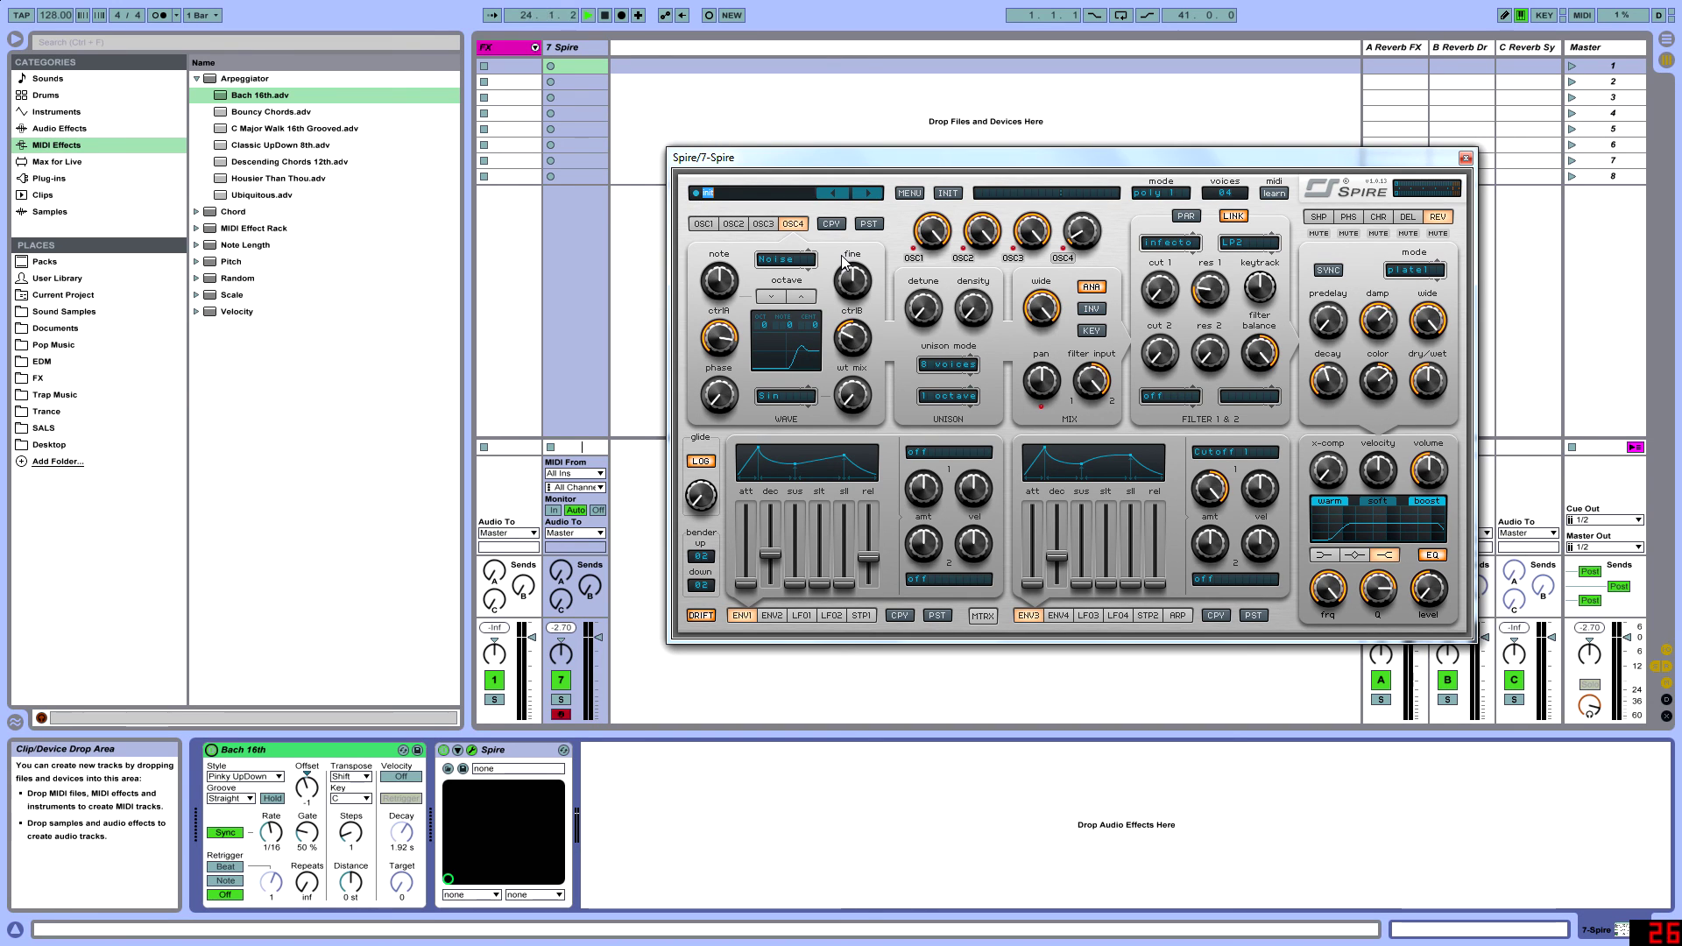
pyautogui.write('Evolution Of')
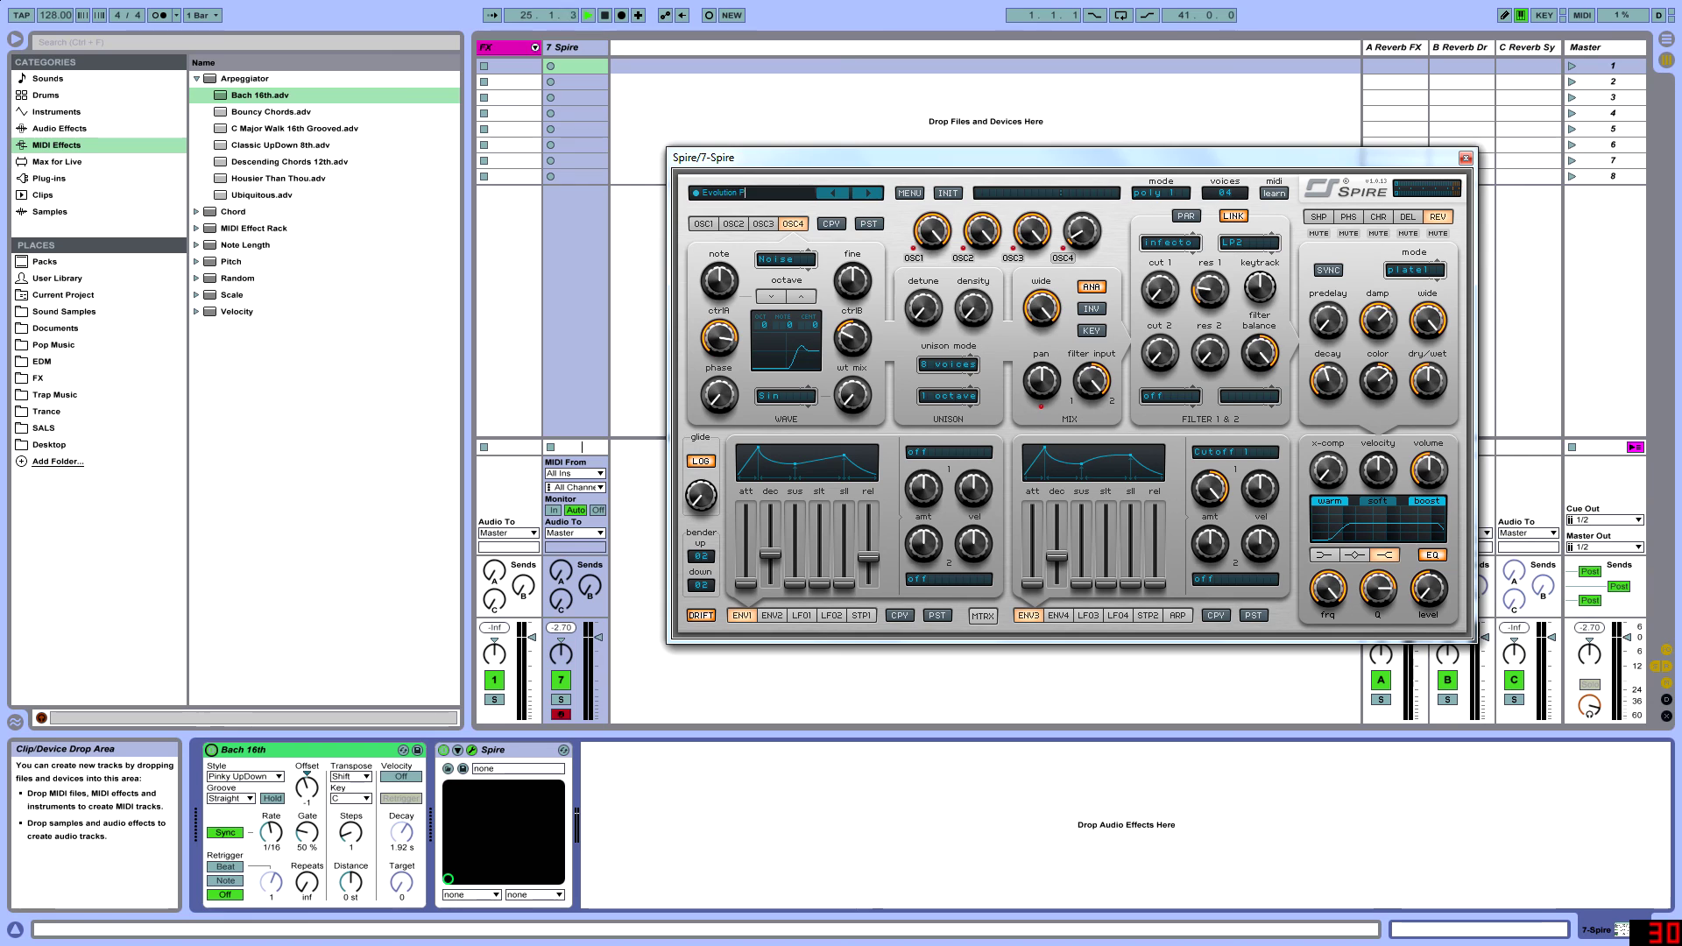
pyautogui.write(' Son')
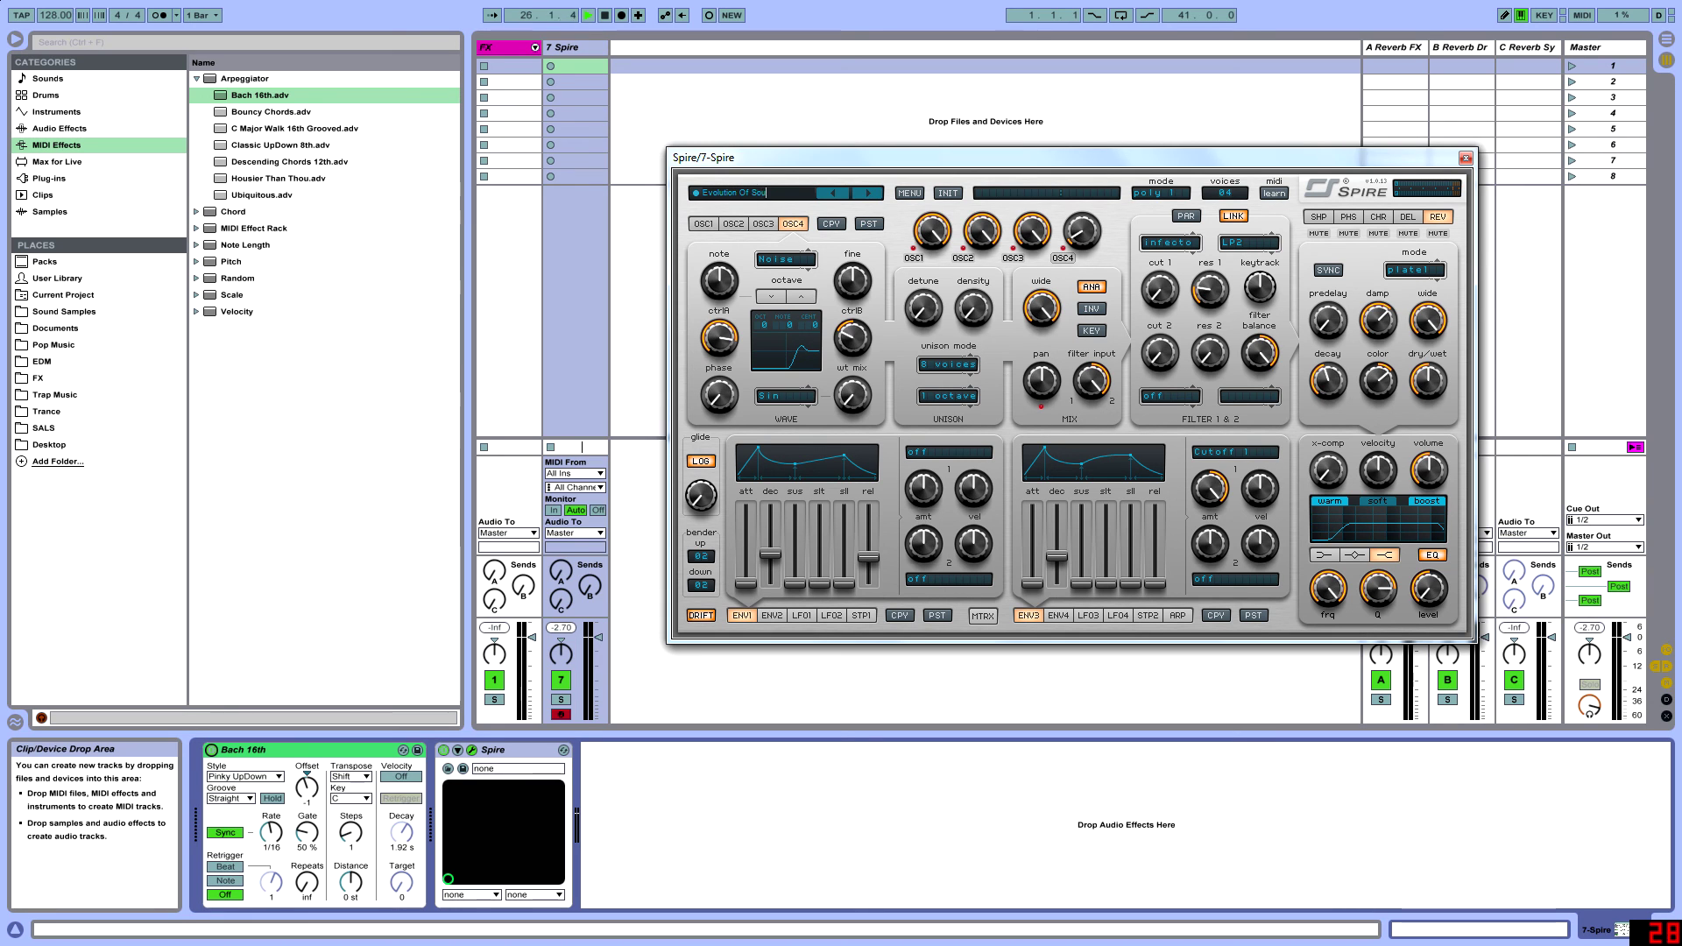
pyautogui.press('Return')
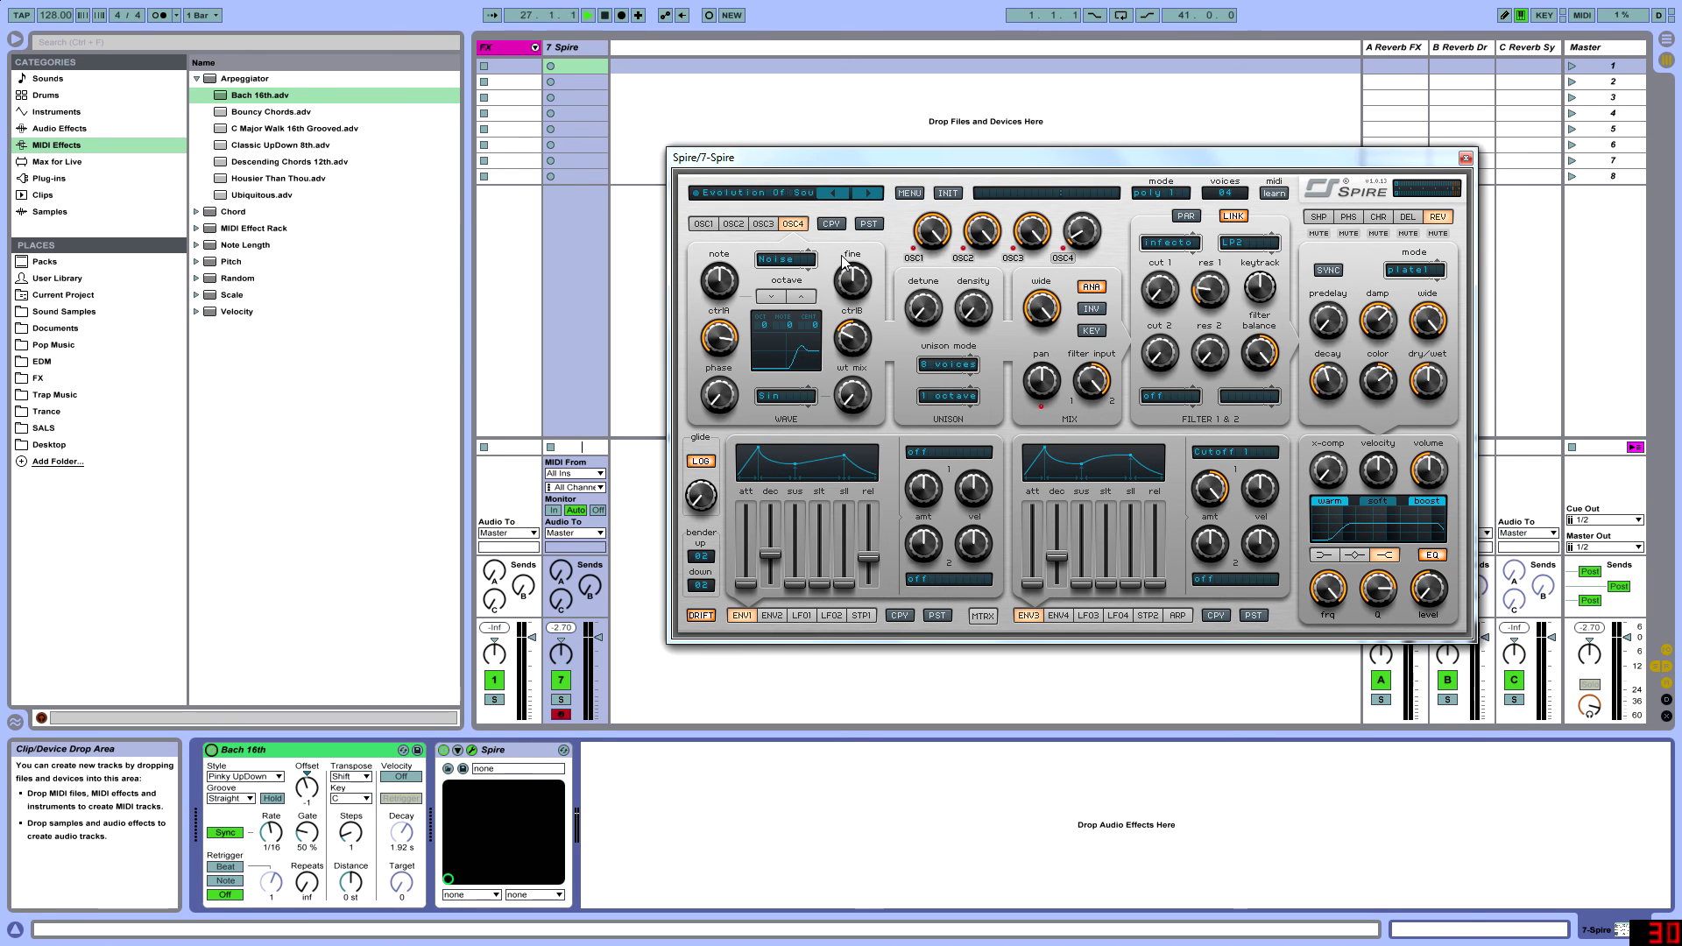
pyautogui.click(920, 195)
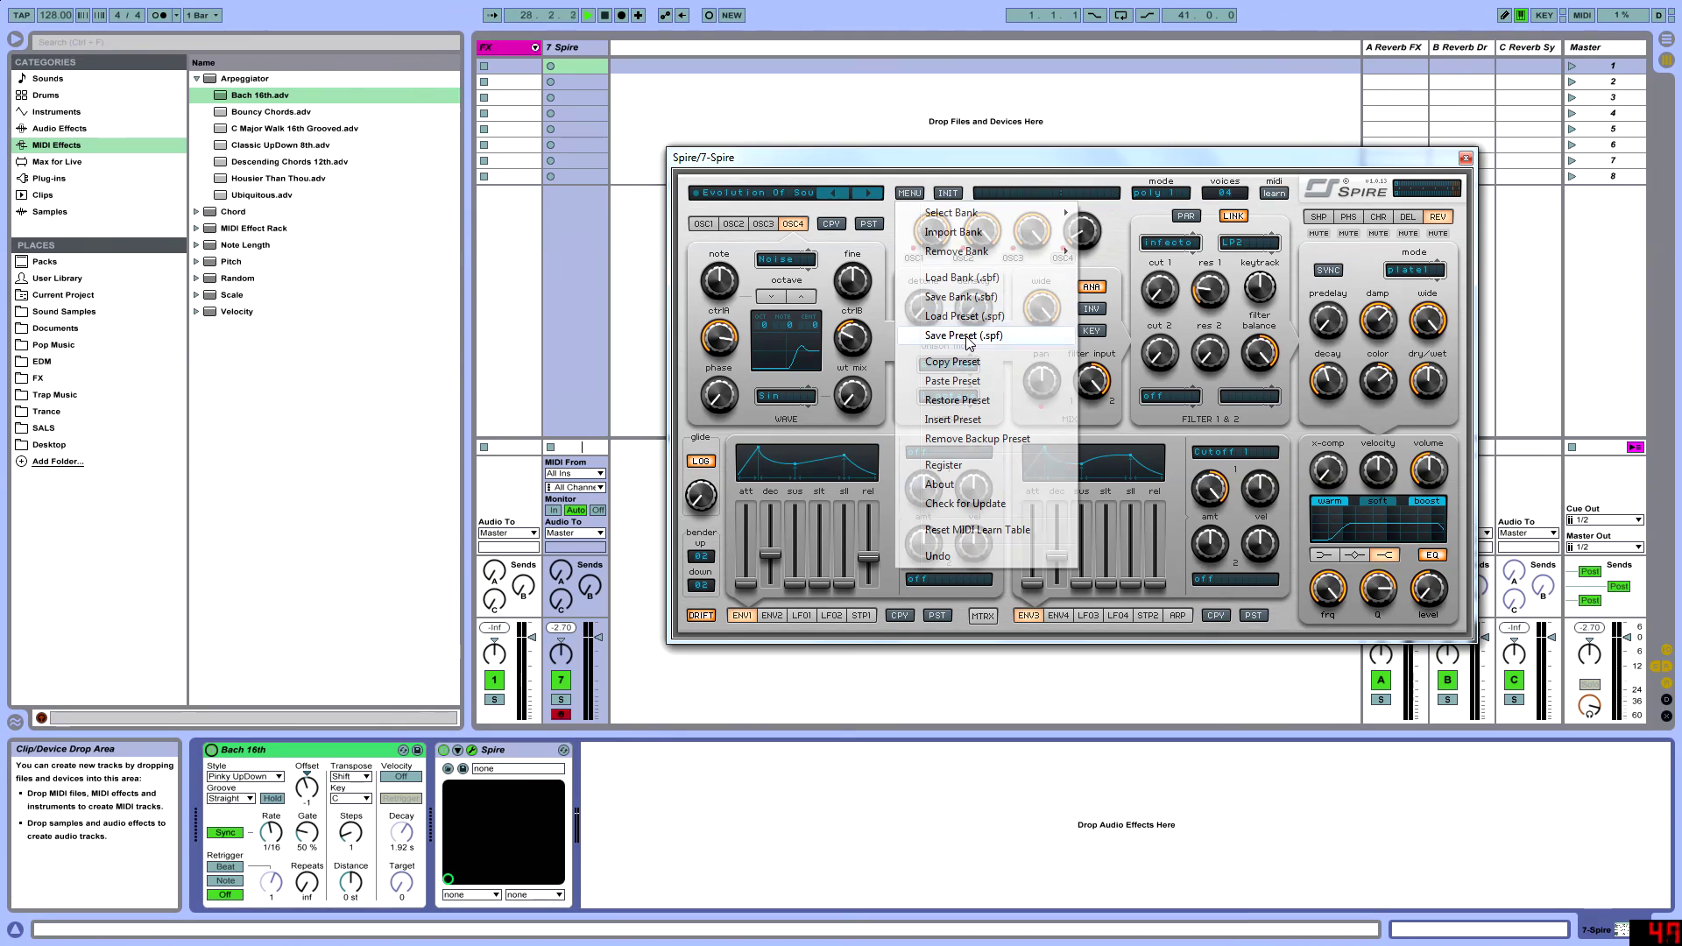
pyautogui.click(964, 335)
pyautogui.click(1637, 864)
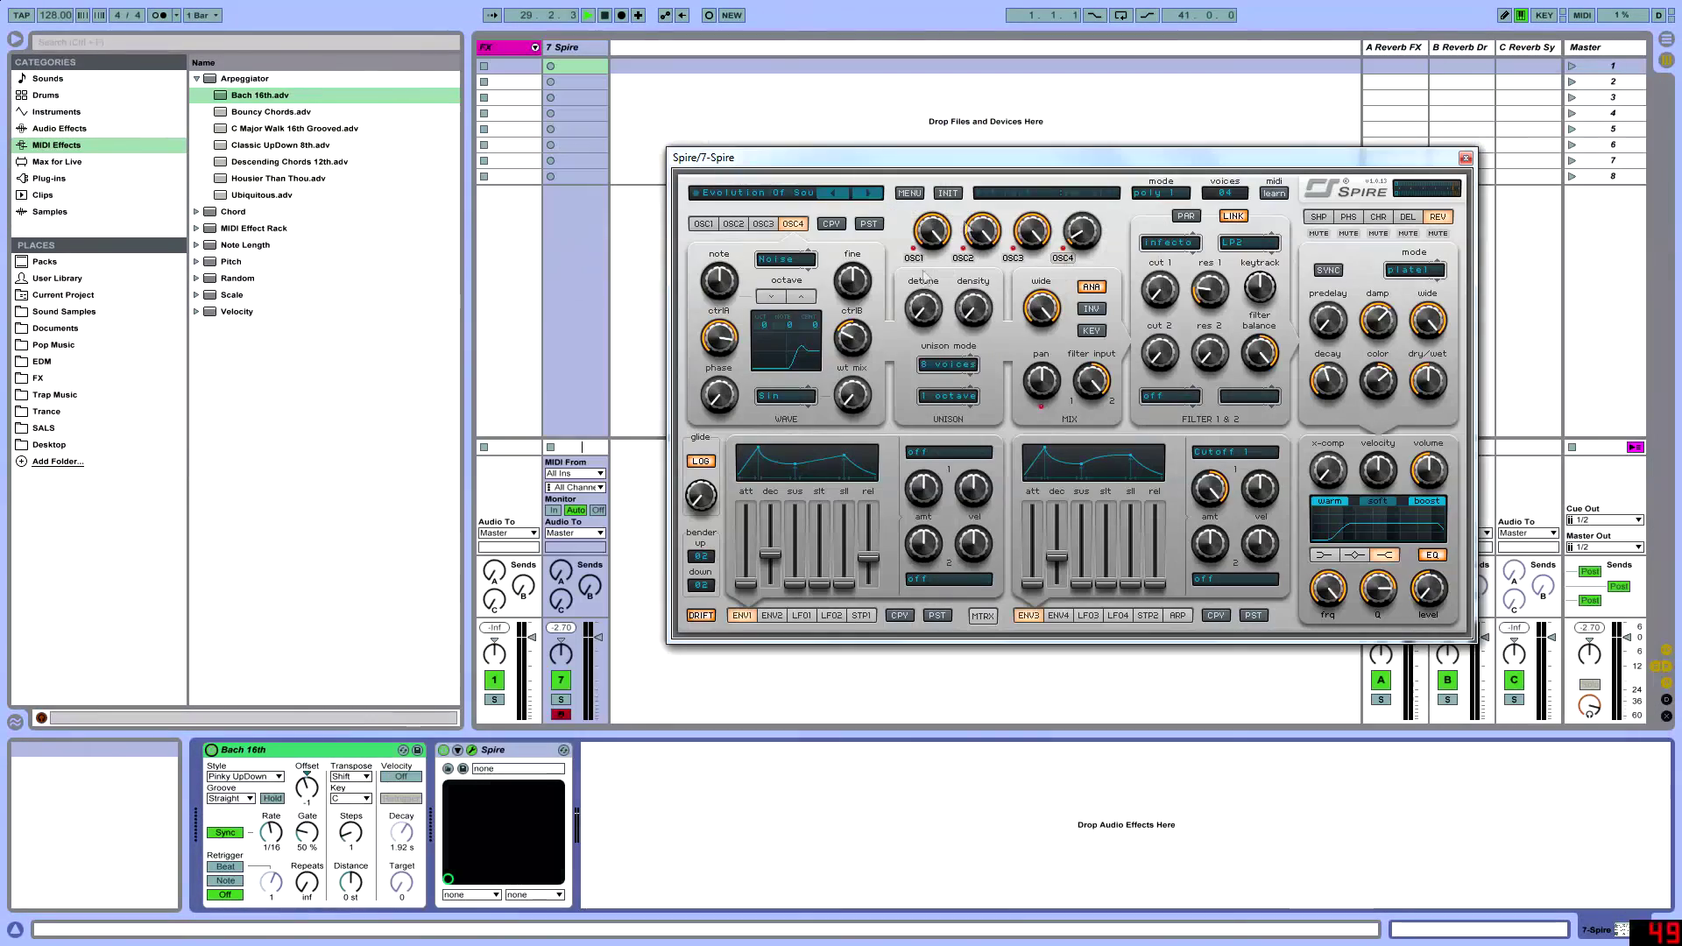